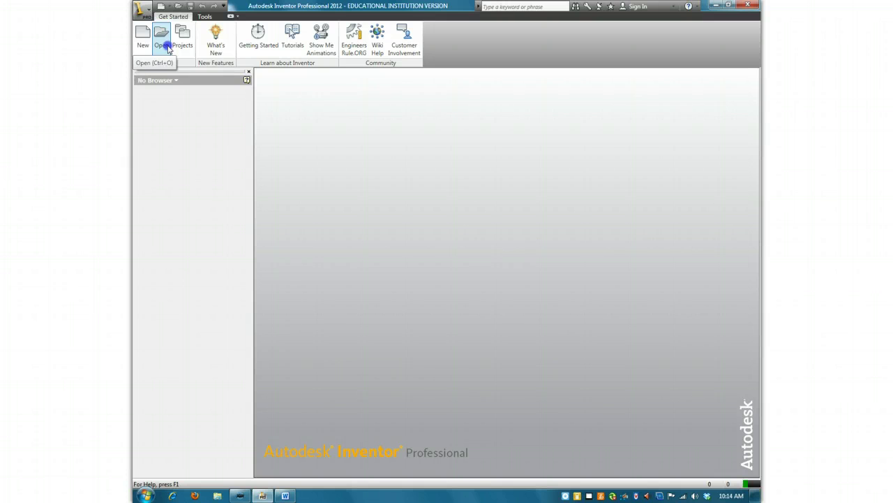
# Open the Midplane sample part from the Inventor Files list.
pyautogui.click(168, 47)
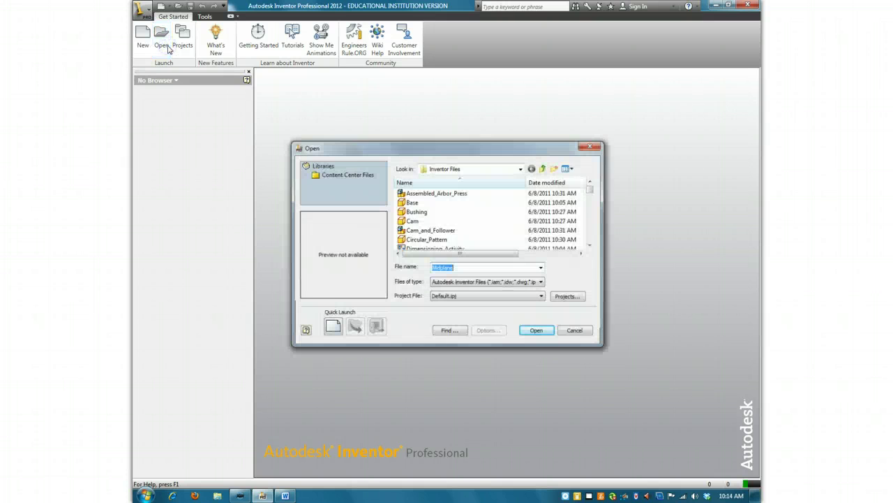
pyautogui.click(480, 212)
pyautogui.scroll(-6, 478, 215)
pyautogui.scroll(2, 454, 209)
pyautogui.click(427, 202)
pyautogui.doubleClick(427, 202)
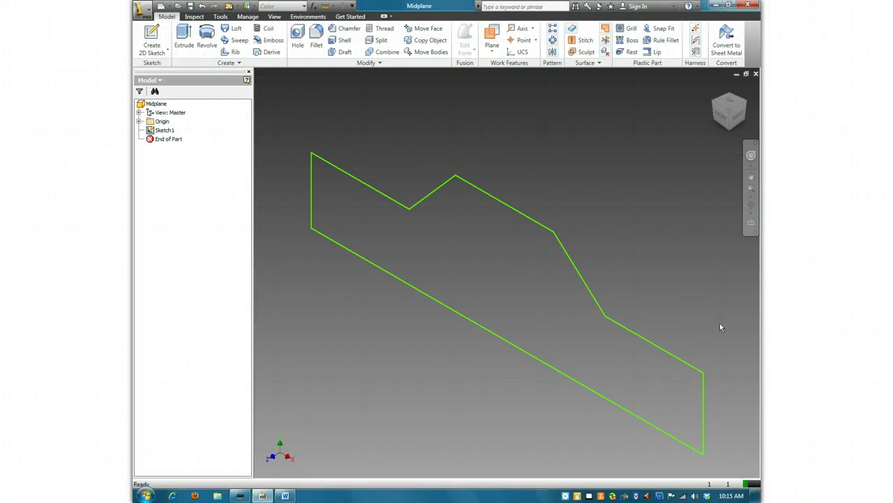
# Extrude Sketch1's profile 1 in, symmetric in both directions about the sketch plane.
pyautogui.click(185, 46)
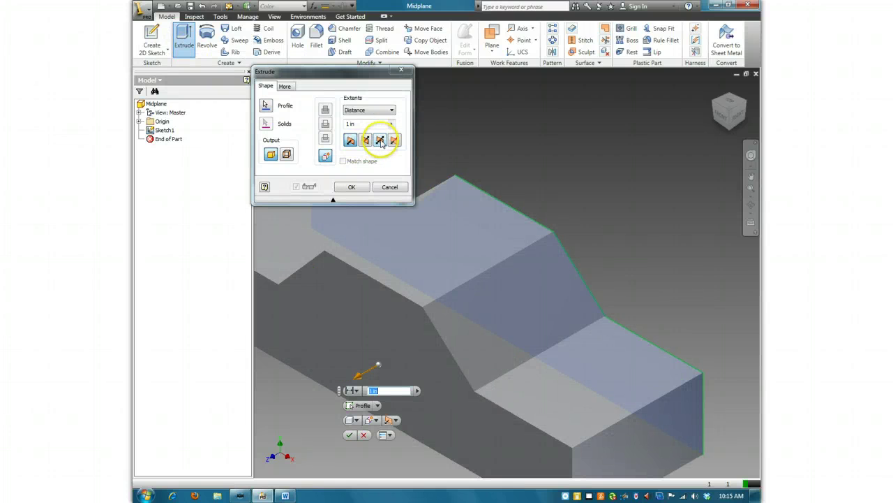
pyautogui.click(380, 141)
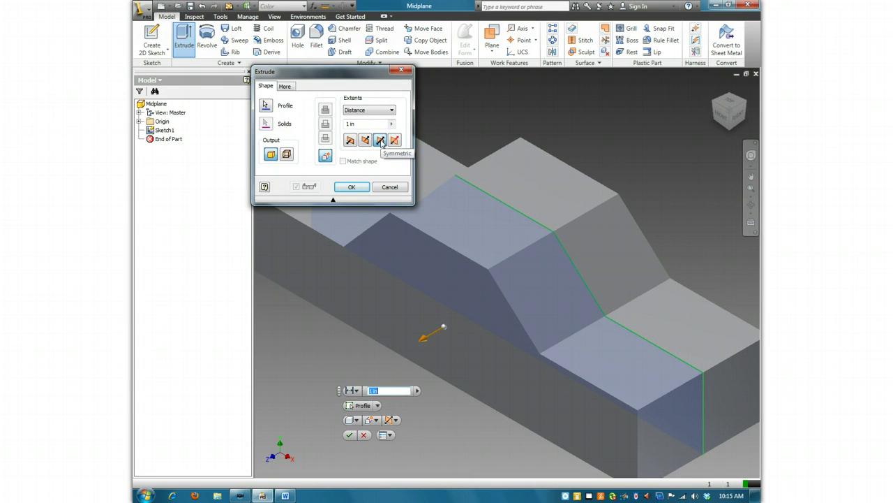
pyautogui.click(351, 187)
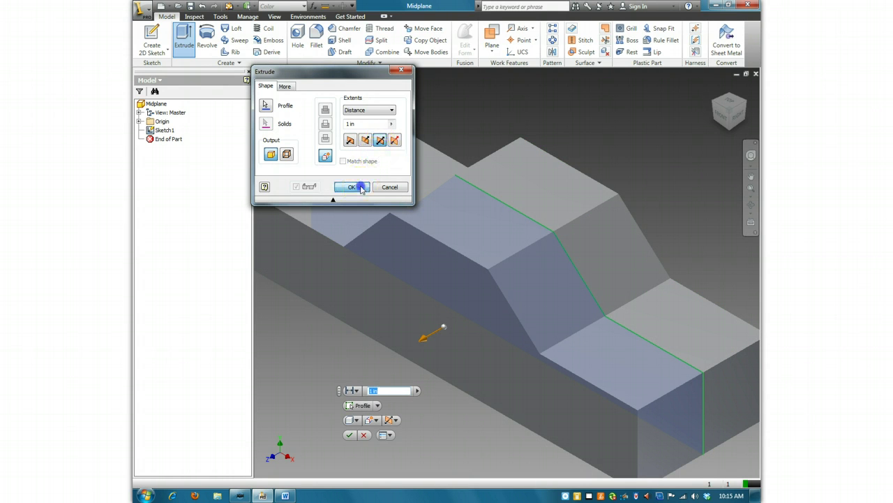
pyautogui.scroll(-5, 462, 207)
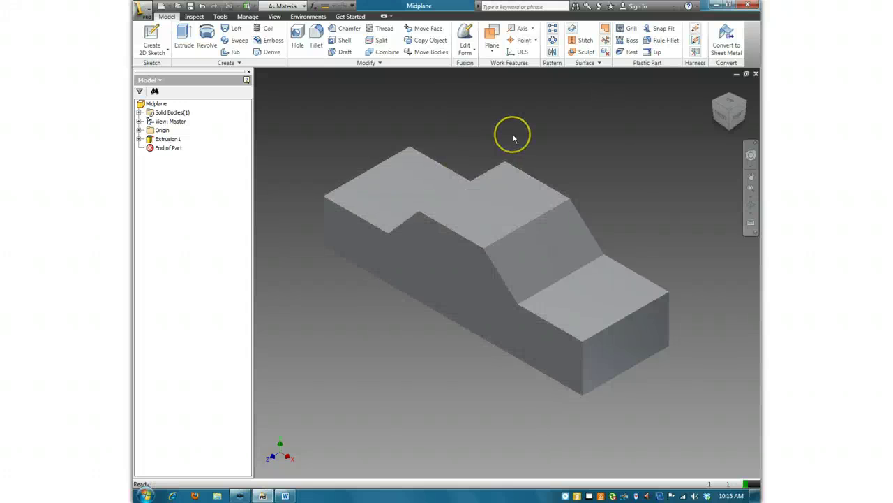
# Start a new 2D sketch on the part's front face and tilt the view.
pyautogui.click(439, 258)
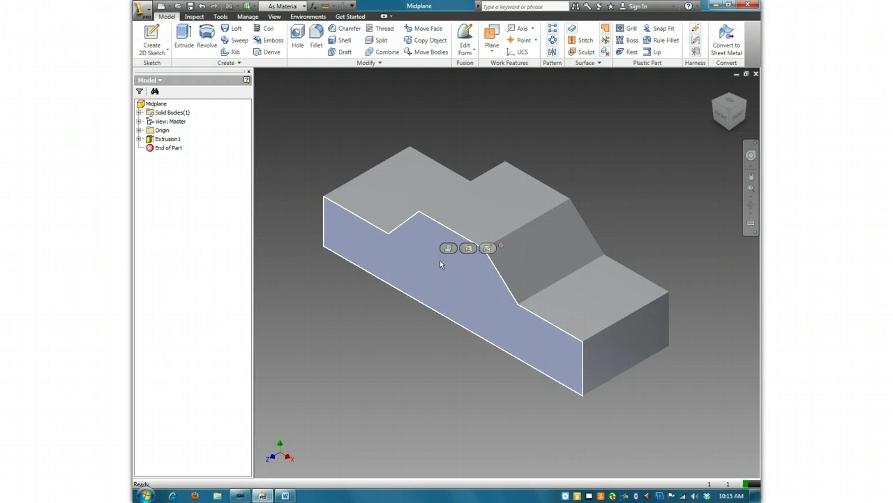
pyautogui.click(482, 260)
pyautogui.click(221, 80)
pyautogui.click(148, 35)
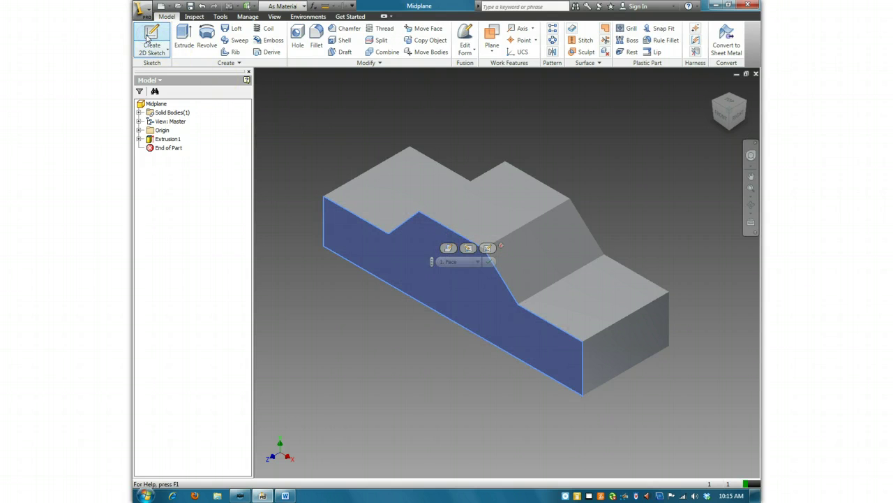
pyautogui.click(428, 241)
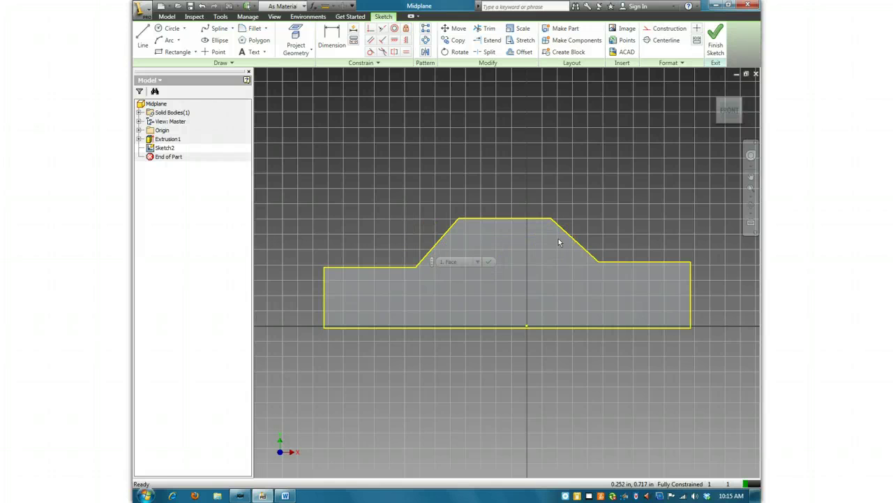
pyautogui.click(719, 109)
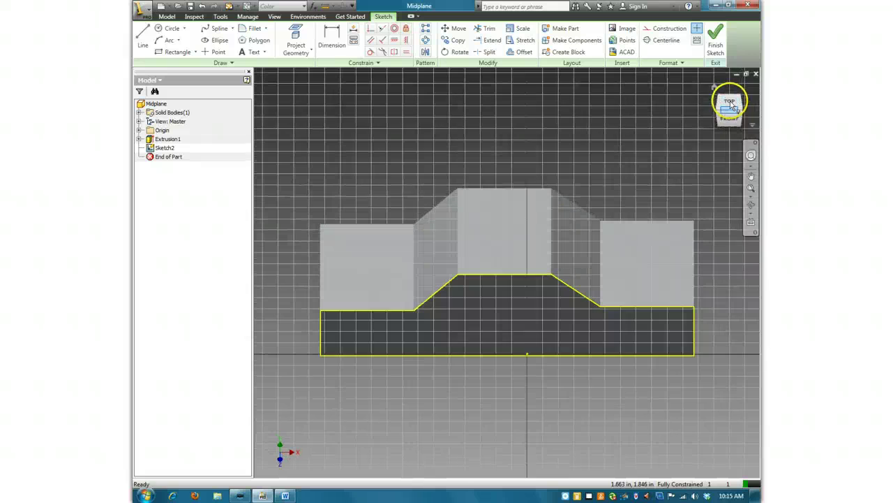
# Draw a circle centred below the raised section and finish the sketch.
pyautogui.click(172, 28)
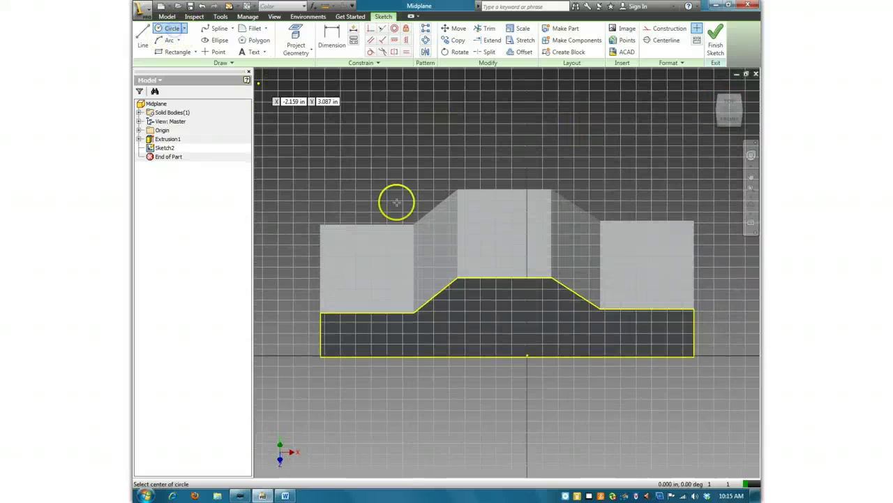
pyautogui.click(504, 324)
pyautogui.click(499, 289)
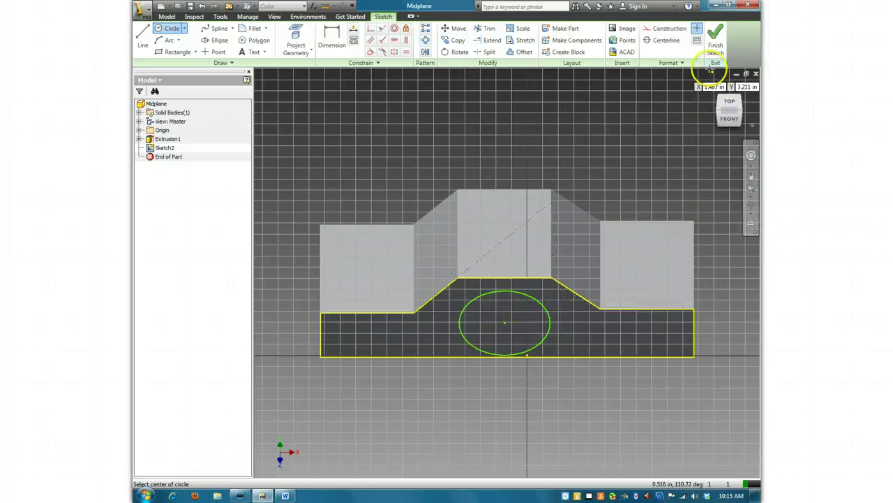
pyautogui.click(717, 42)
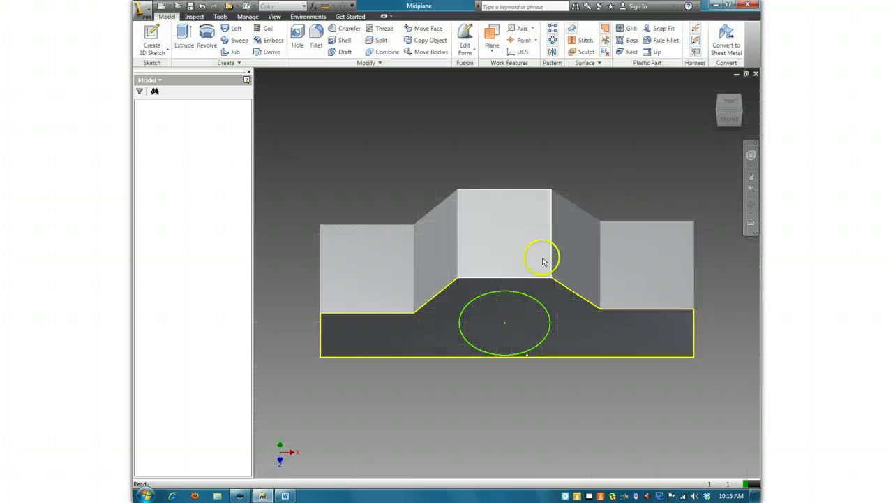
# Extrude Sketch2's circle as a 1 in cut to make a round hole.
pyautogui.click(183, 36)
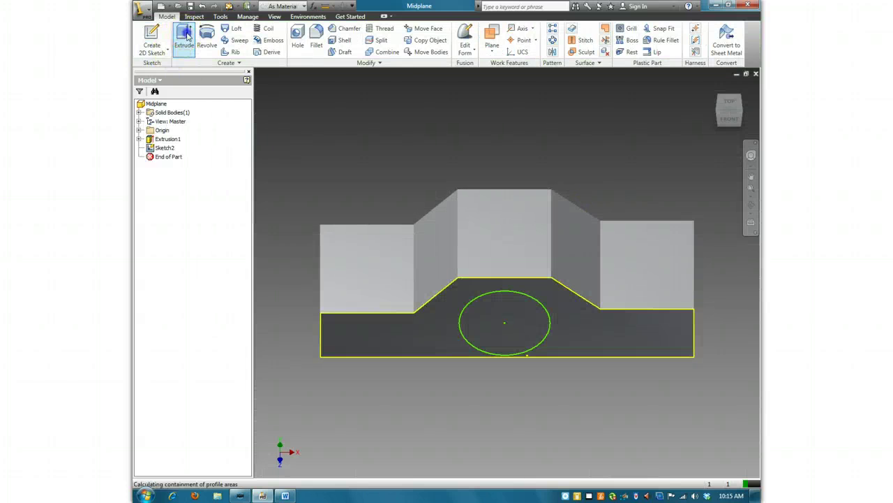
pyautogui.click(498, 310)
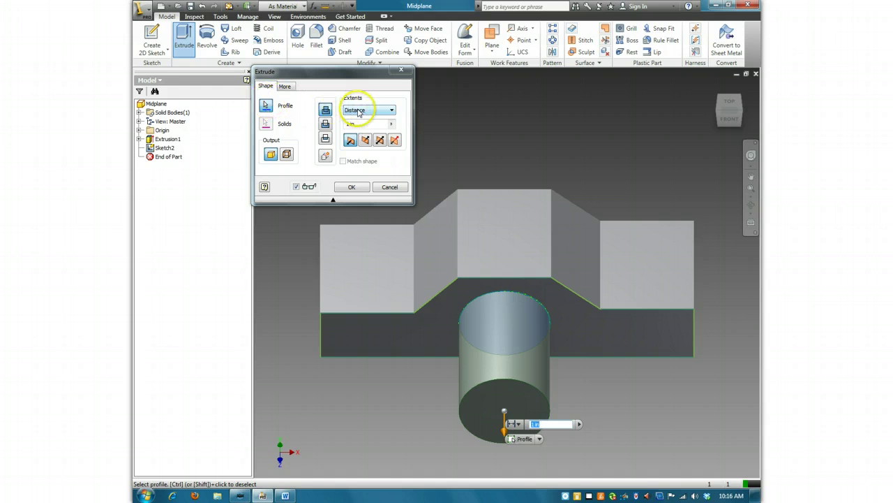
pyautogui.click(326, 124)
pyautogui.click(355, 187)
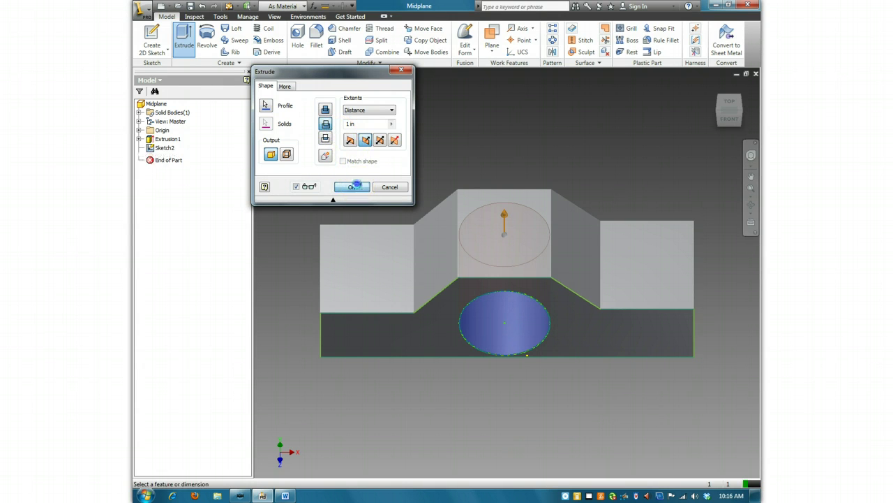
# Rotate the view to inspect the holed part from the front, right side and back.
pyautogui.click(730, 115)
pyautogui.click(741, 110)
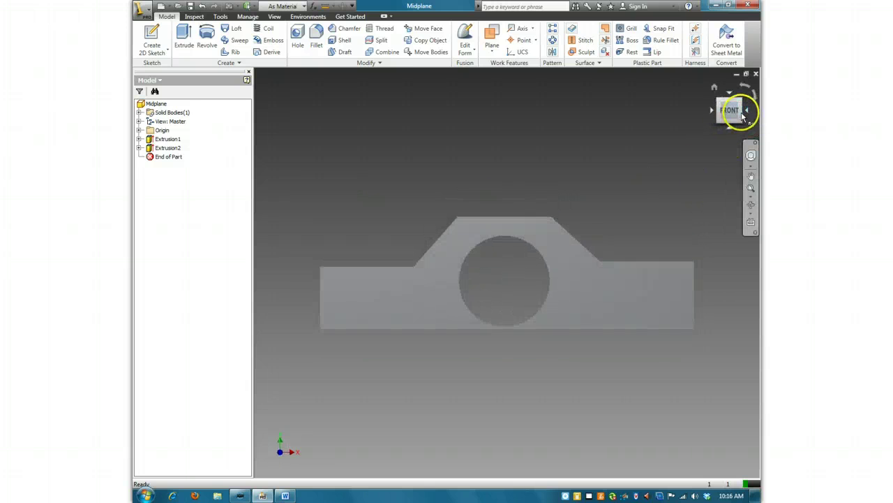
pyautogui.click(733, 106)
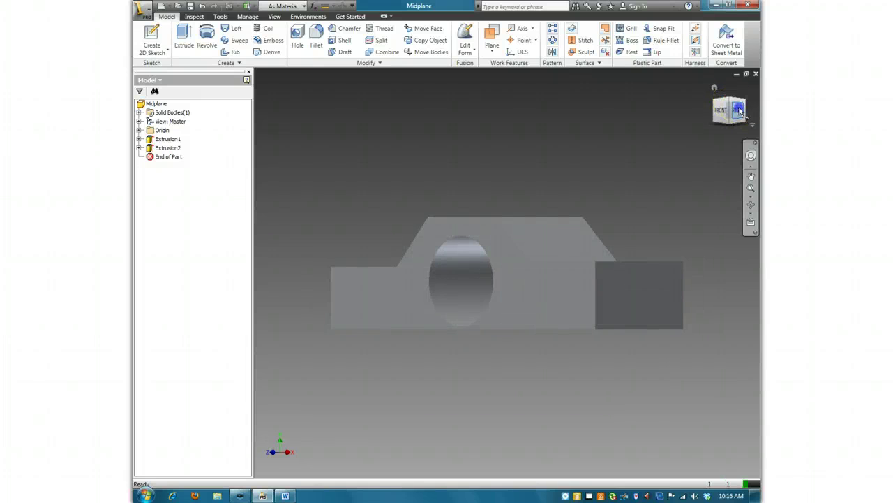
pyautogui.click(742, 110)
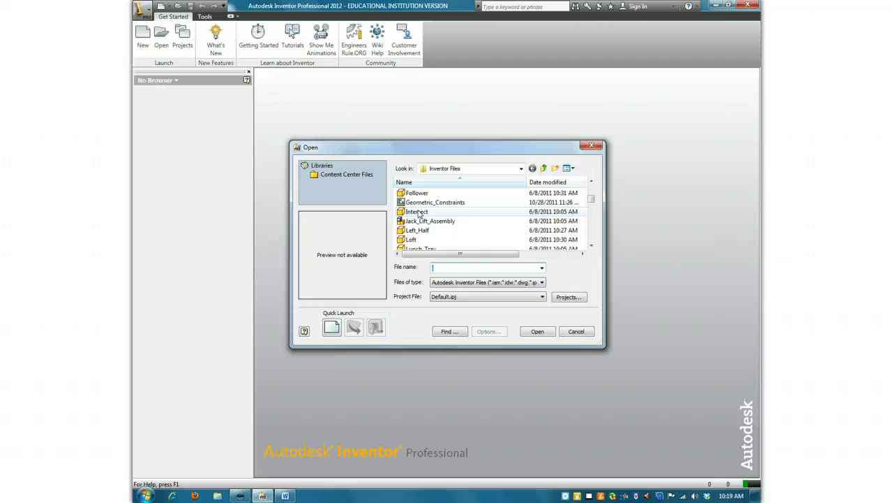
# Open the Intersect sample part from the Open dialog.
pyautogui.moveTo(419, 214)
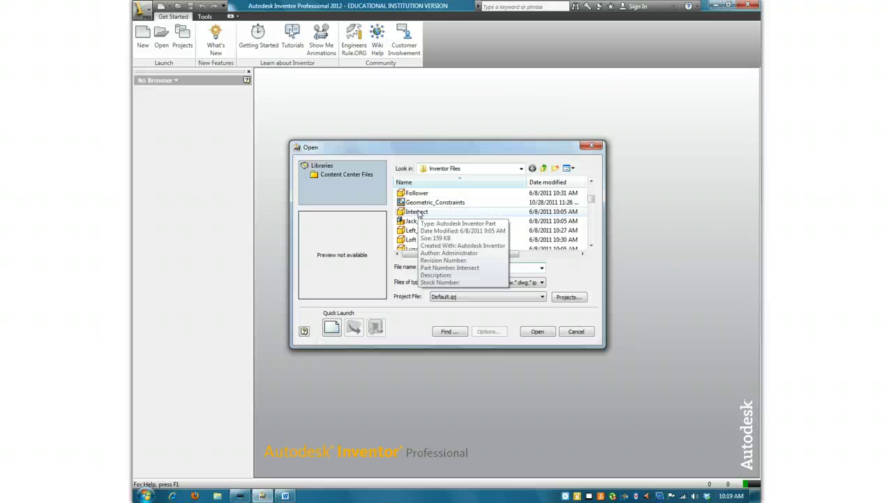
pyautogui.doubleClick(417, 211)
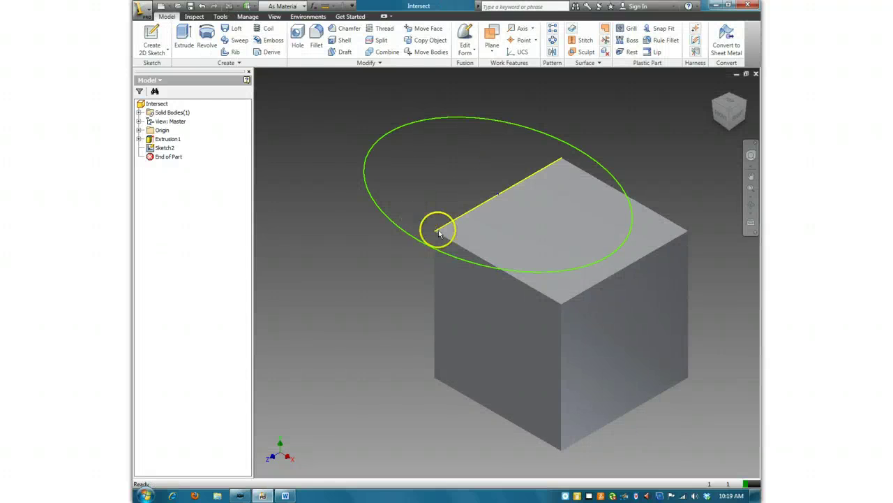
pyautogui.moveTo(439, 234)
pyautogui.click(454, 219)
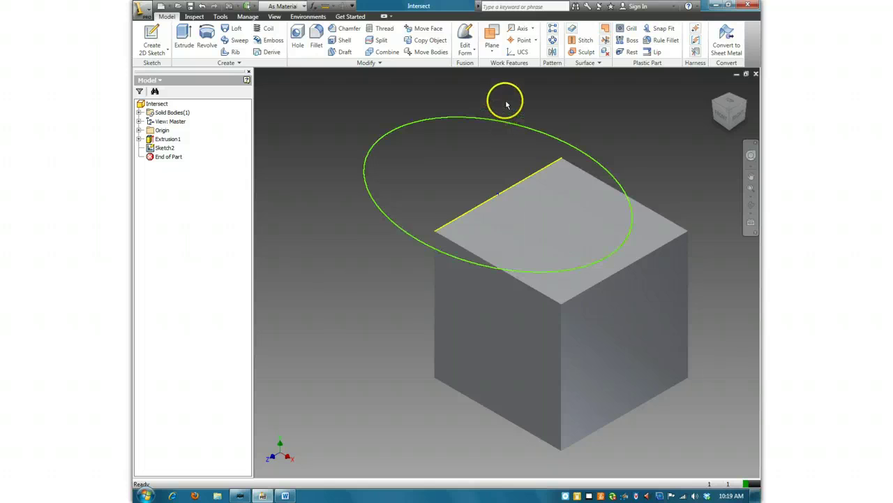
pyautogui.click(184, 36)
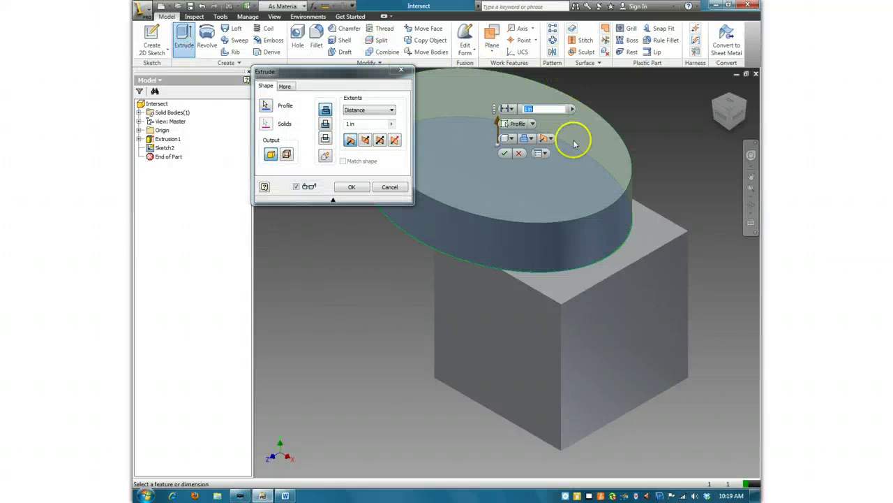
pyautogui.click(325, 138)
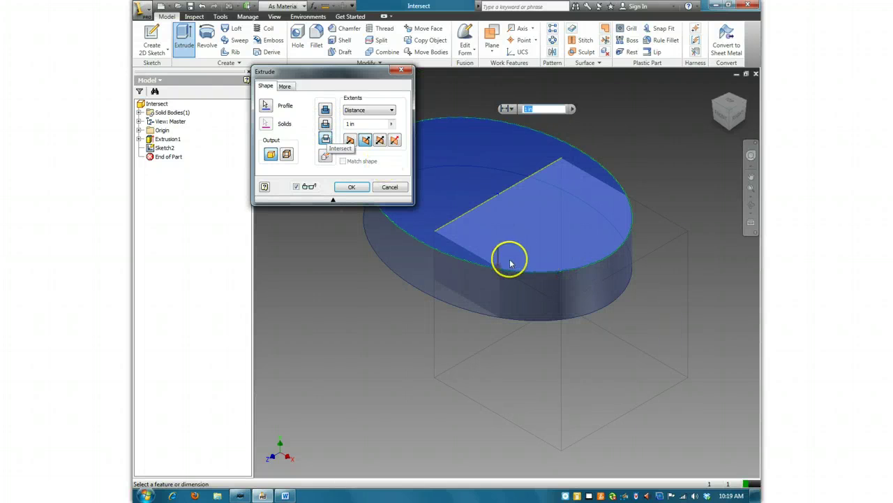
pyautogui.moveTo(495, 269); pyautogui.dragTo(475, 377)
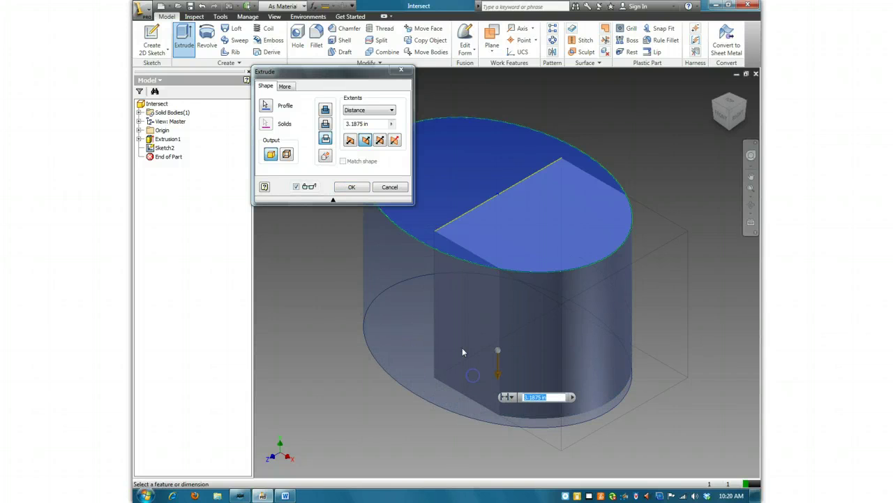
pyautogui.doubleClick(353, 123)
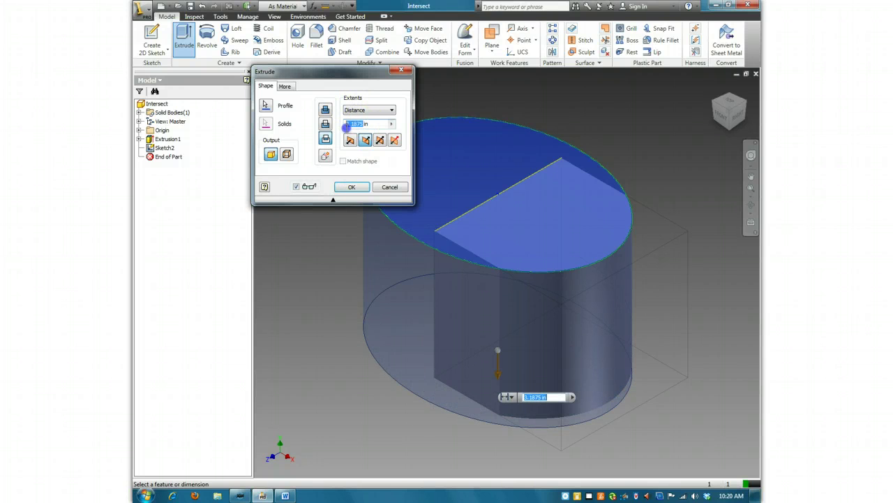
pyautogui.write('3')
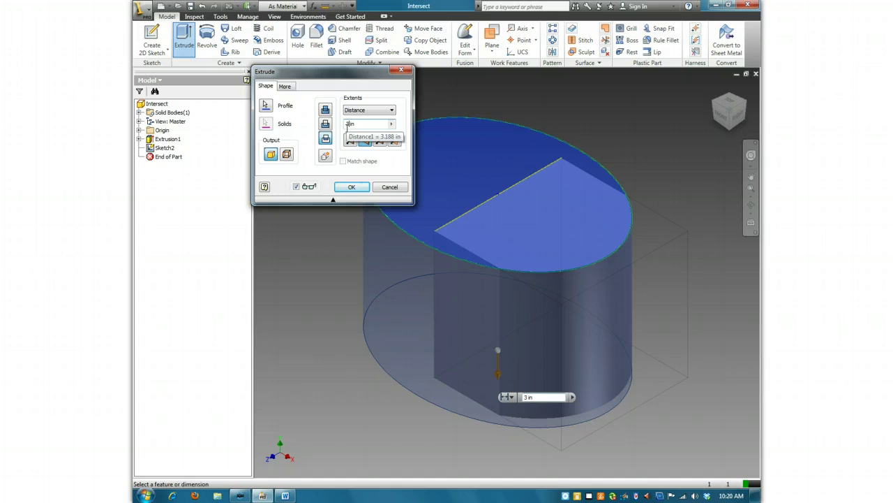
pyautogui.press('Return')
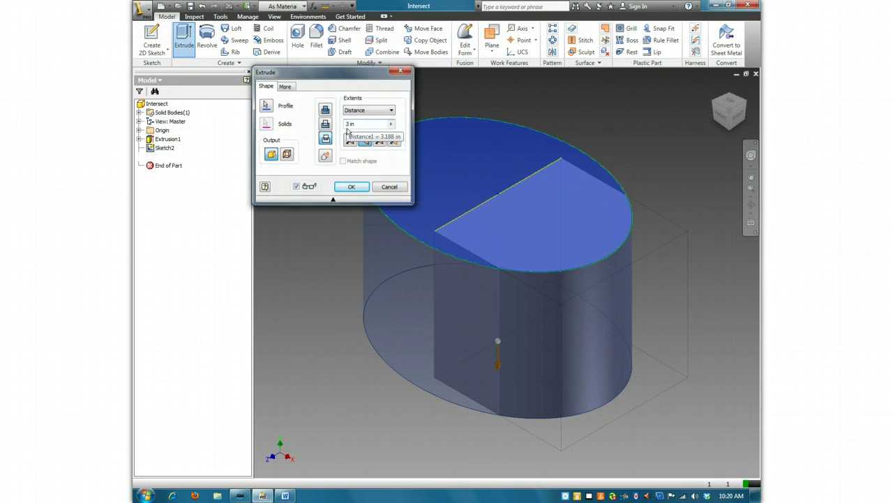
pyautogui.click(365, 133)
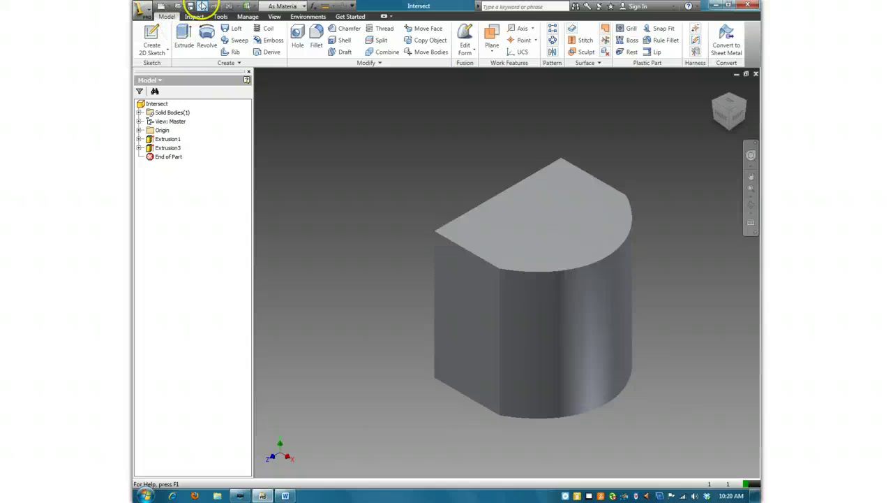
pyautogui.click(201, 6)
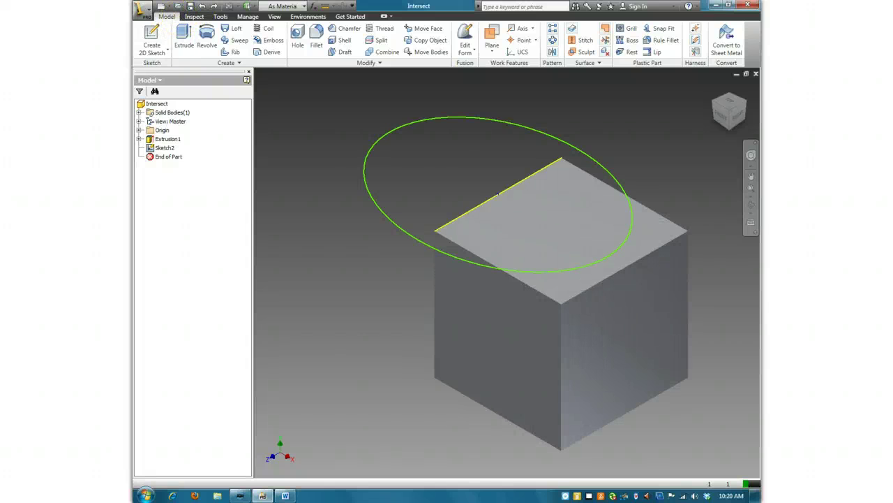
# Extrude the circle 3 in downward with Intersect output, keeping only the shared volume.
pyautogui.click(185, 46)
pyautogui.click(325, 139)
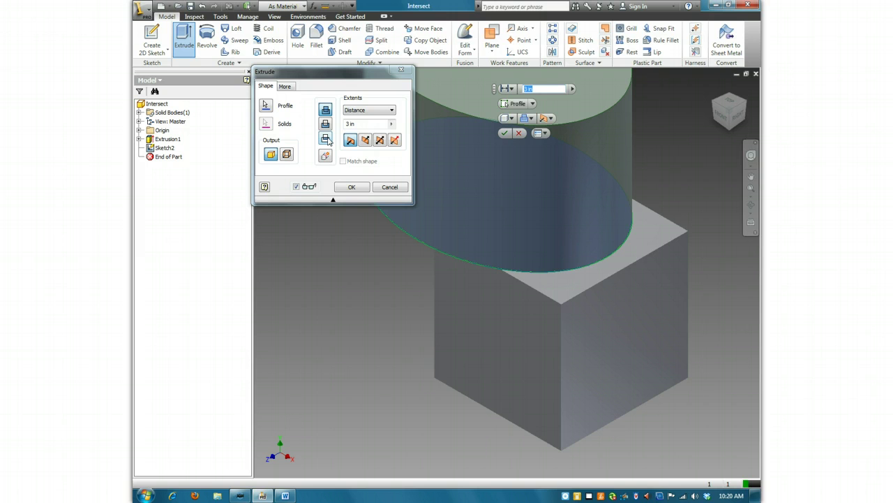
pyautogui.click(365, 139)
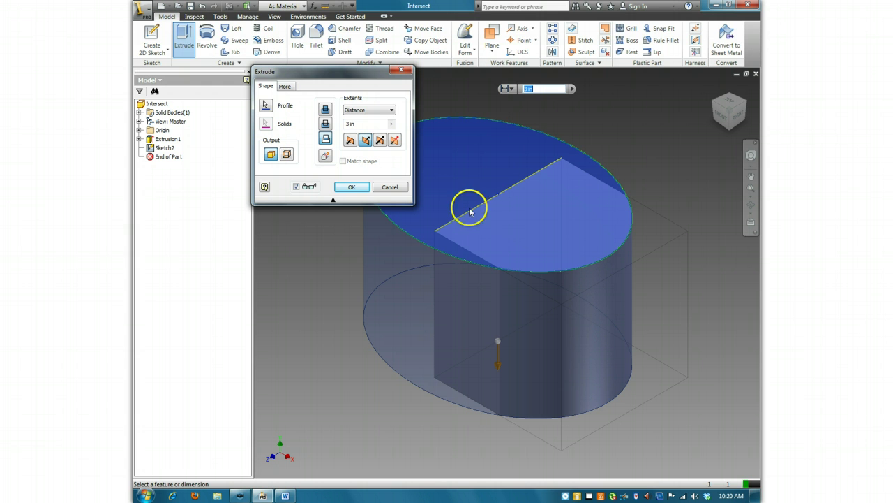
pyautogui.click(351, 187)
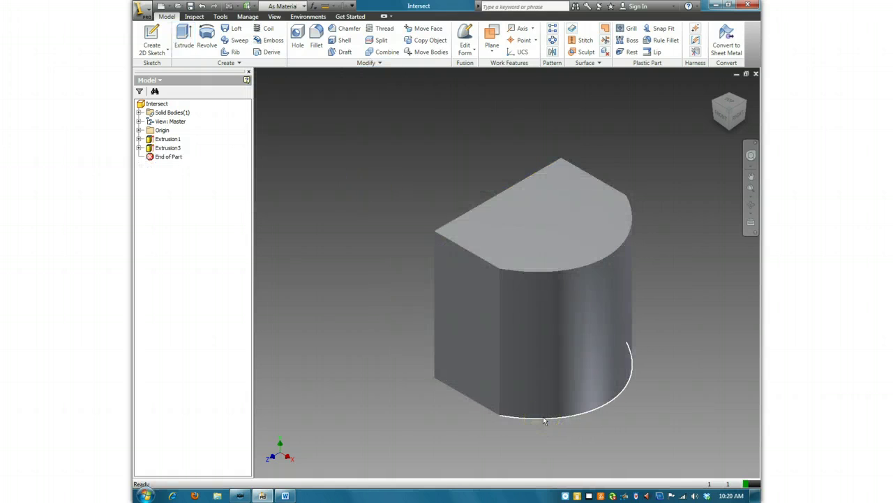
# Clear the top-face selection on the Intersect part.
pyautogui.moveTo(543, 417)
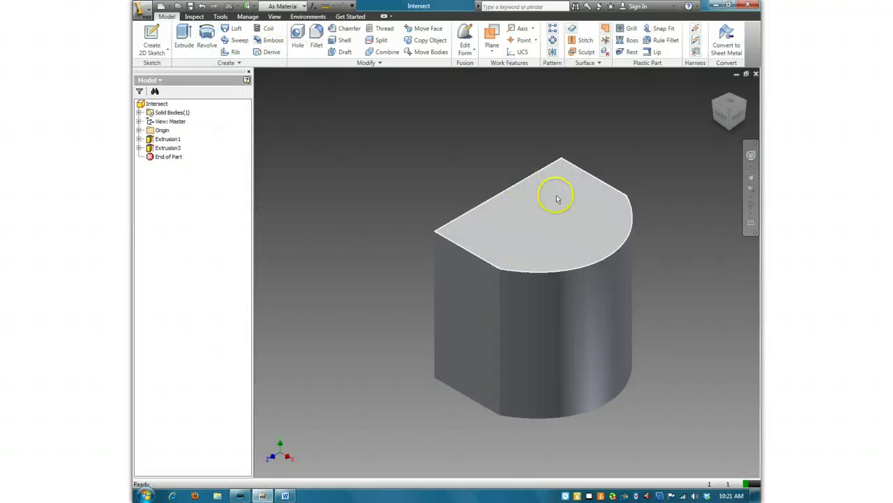
pyautogui.moveTo(557, 199)
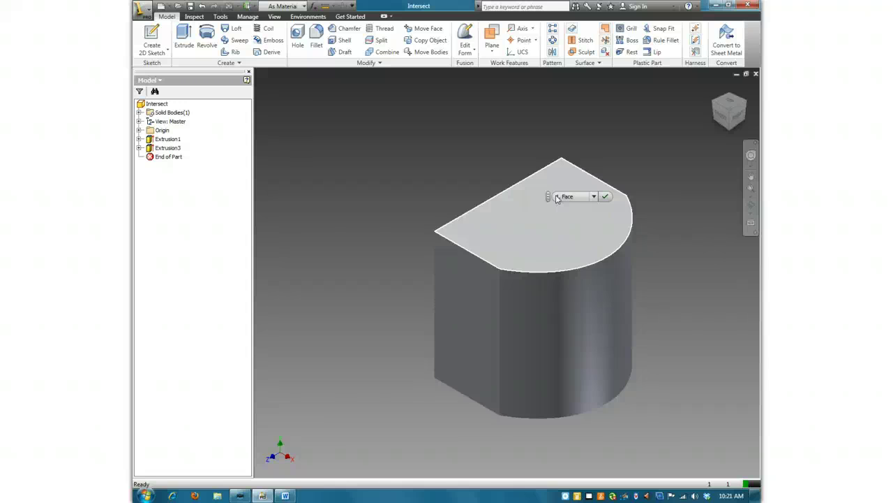
pyautogui.click(543, 190)
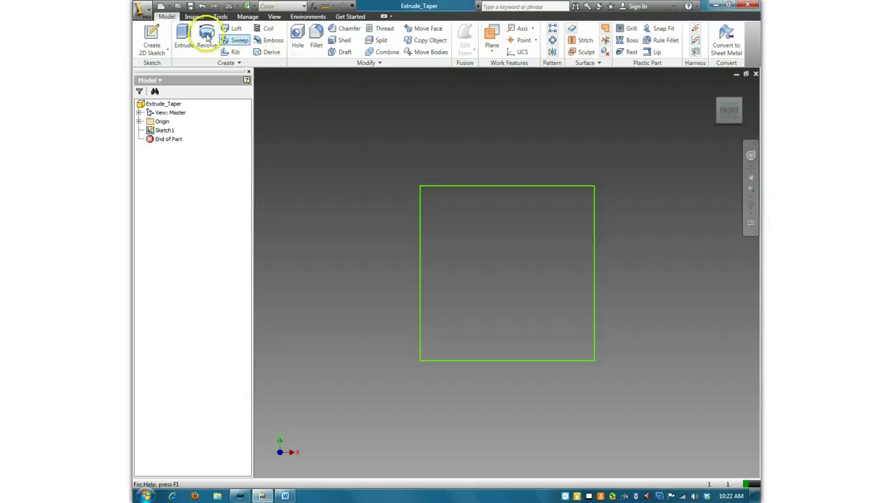
# Extrude the square sketch with a -10 taper and show it in the home isometric view.
pyautogui.click(183, 37)
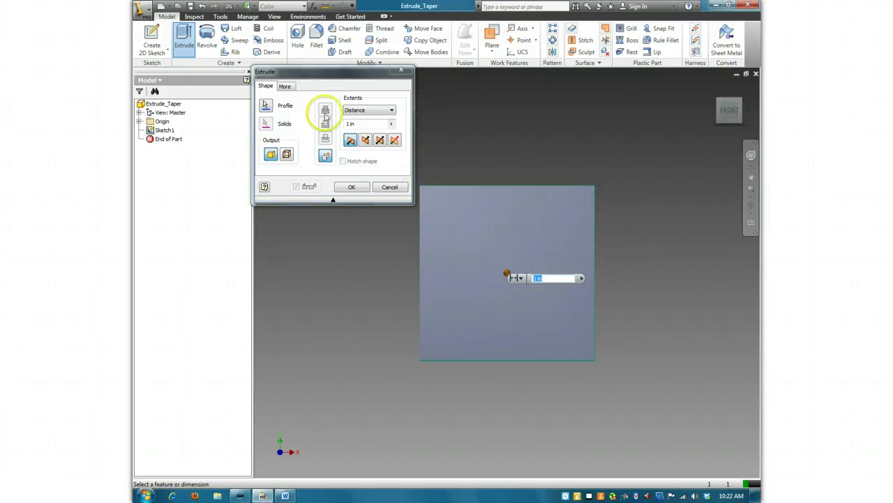
pyautogui.click(284, 85)
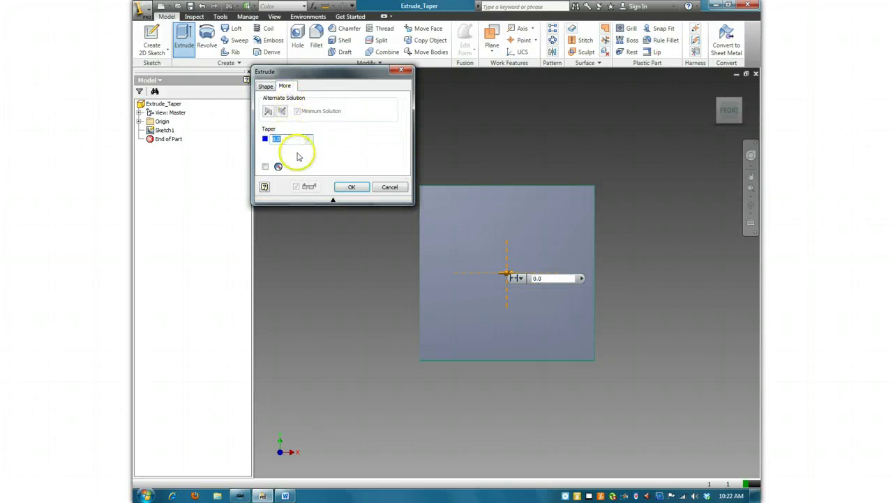
pyautogui.write('-10')
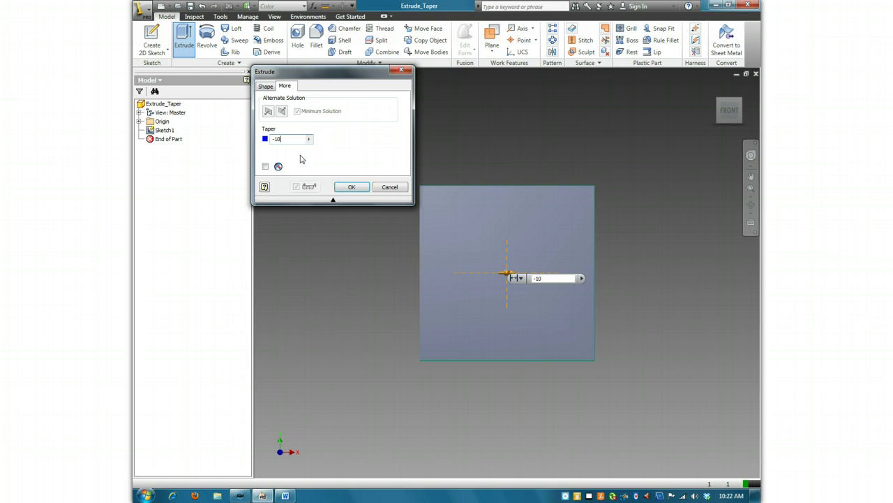
pyautogui.click(352, 187)
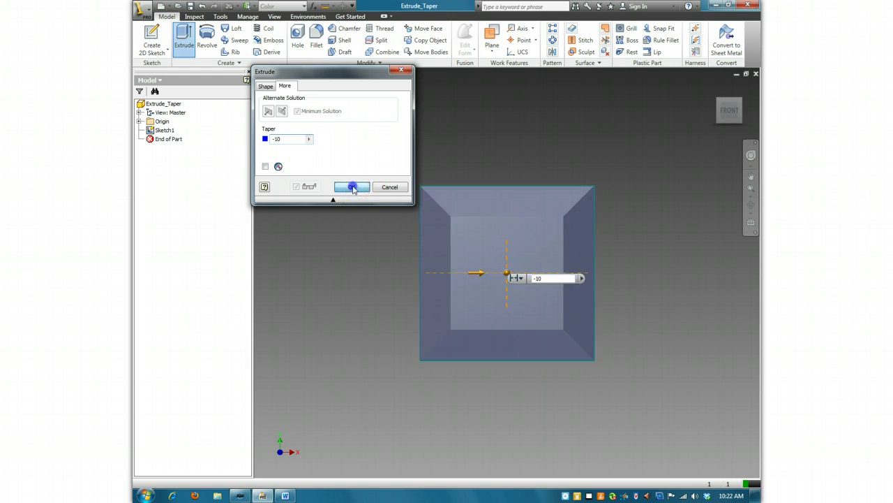
pyautogui.click(712, 86)
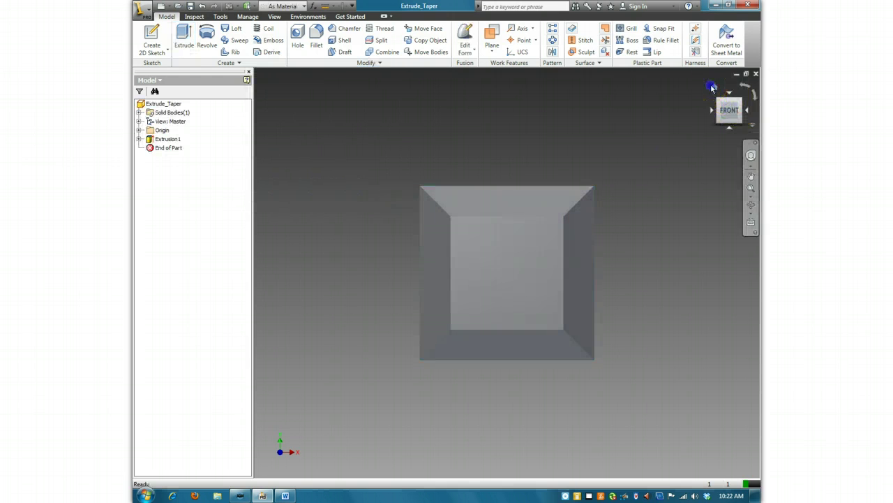
pyautogui.click(714, 85)
pyautogui.click(719, 106)
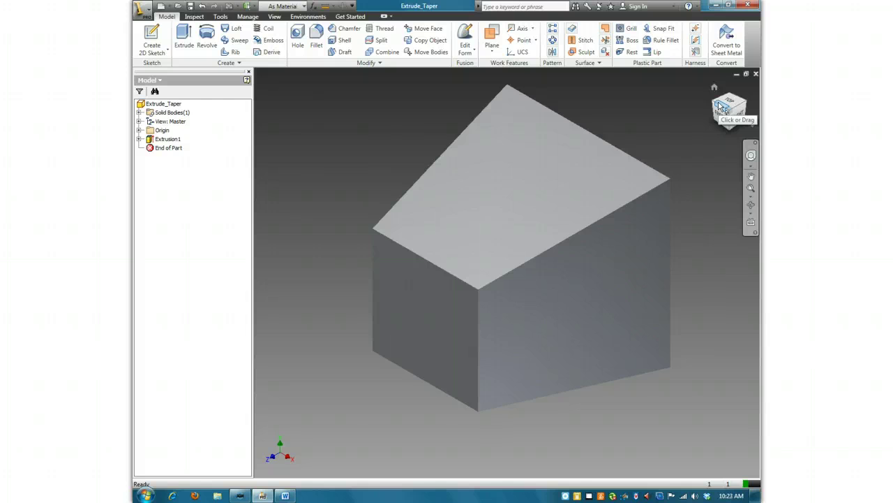
# Undo the extrusion and re-extrude the square with a -10 taper, viewed from a corner.
pyautogui.click(202, 7)
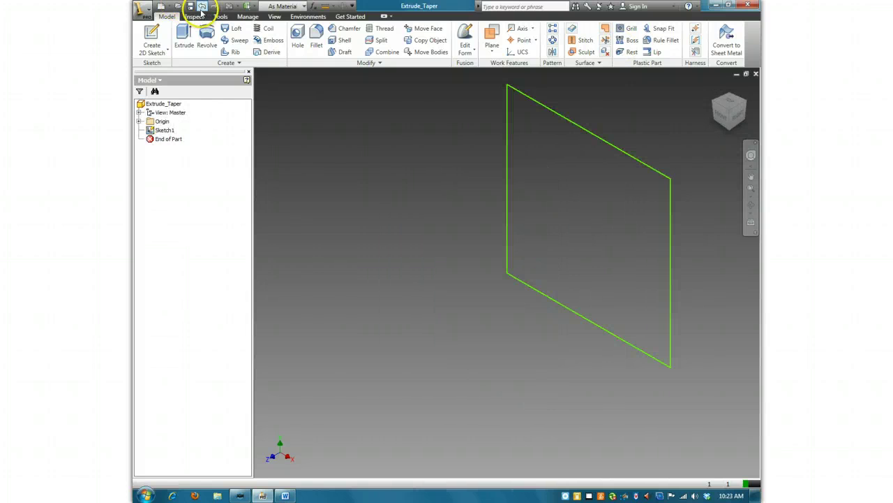
pyautogui.click(730, 114)
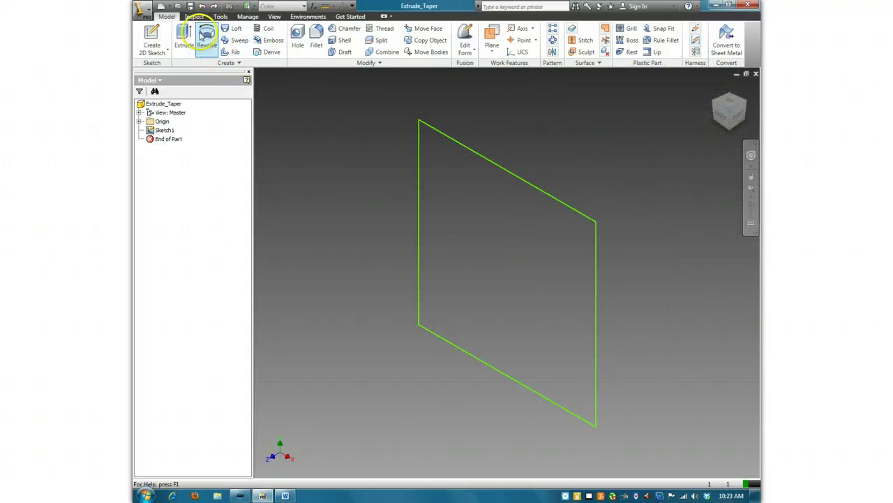
pyautogui.click(183, 35)
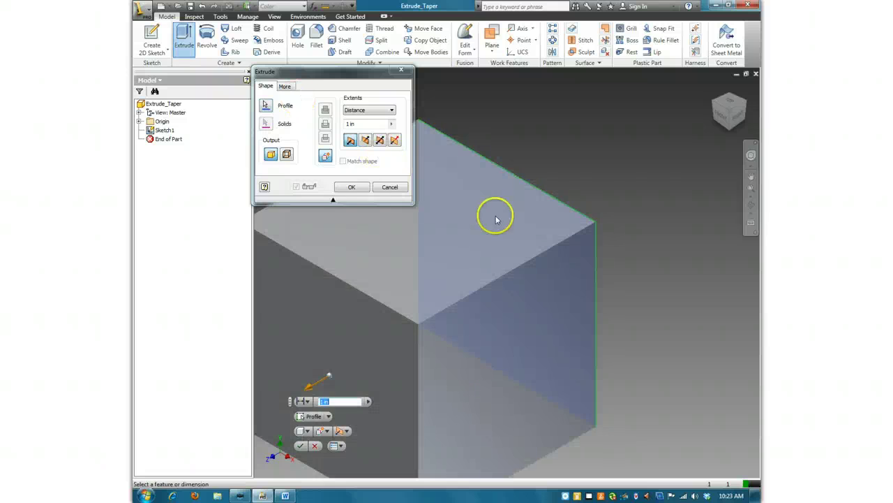
pyautogui.click(285, 86)
pyautogui.click(292, 150)
pyautogui.press('BackSpace')
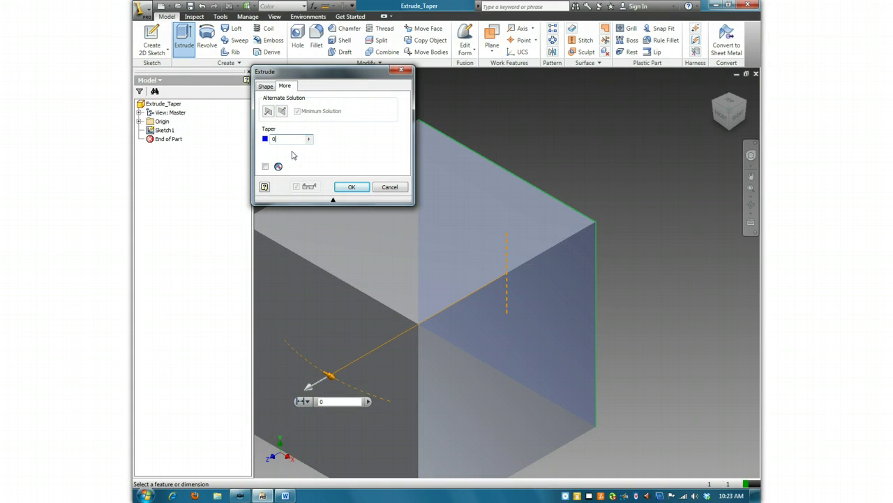
pyautogui.write('-10')
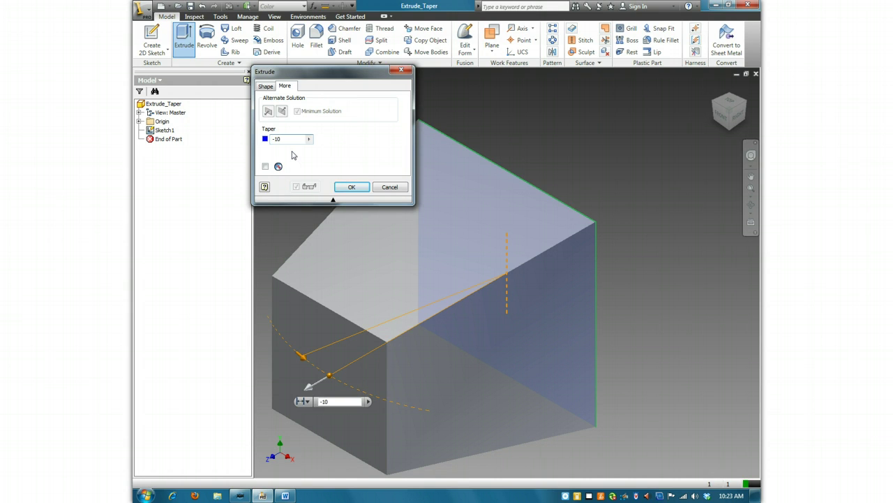
pyautogui.press('Return')
pyautogui.click(748, 93)
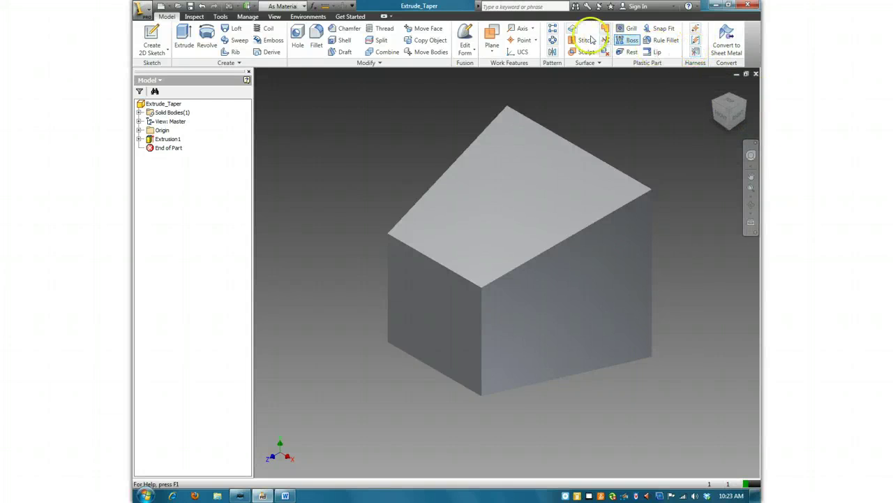
# Undo the -10 tapered extrusion and re-extrude the square with a taper of 10.
pyautogui.click(202, 6)
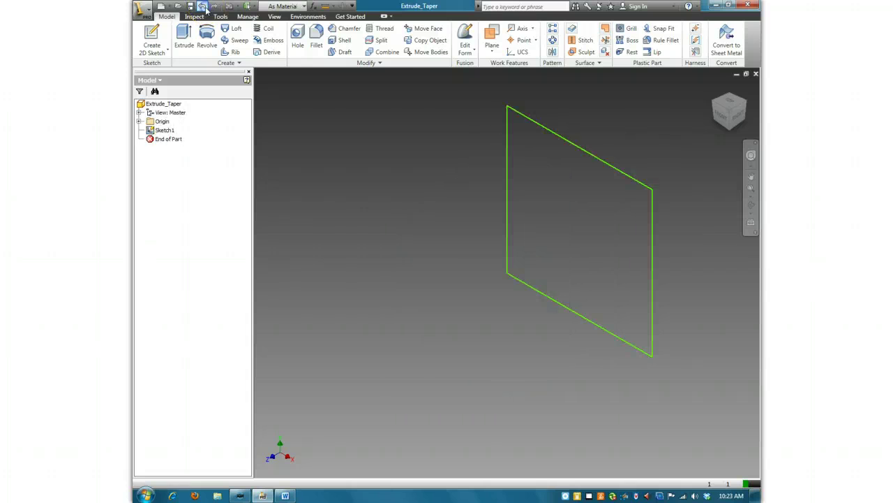
pyautogui.click(183, 34)
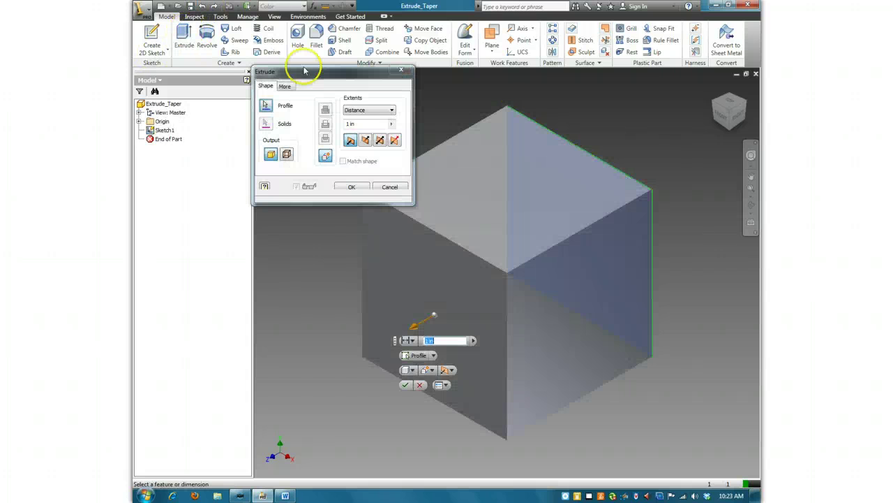
pyautogui.click(286, 86)
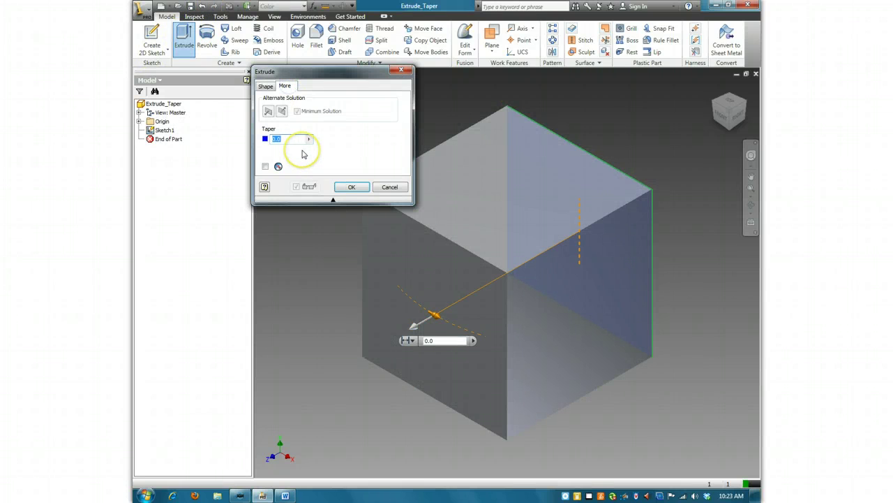
pyautogui.write('5')
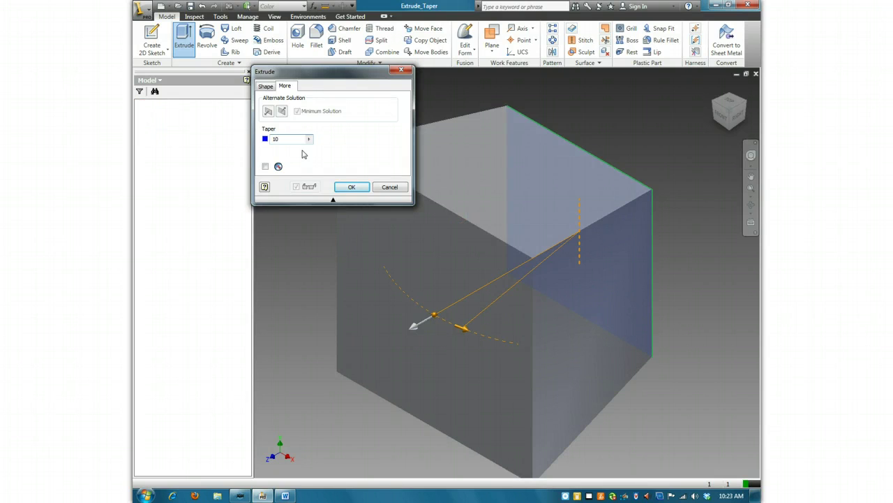
pyautogui.press('Return')
# View the tapered box from isometric, right, back, front and top ViewCube orientations.
pyautogui.click(731, 111)
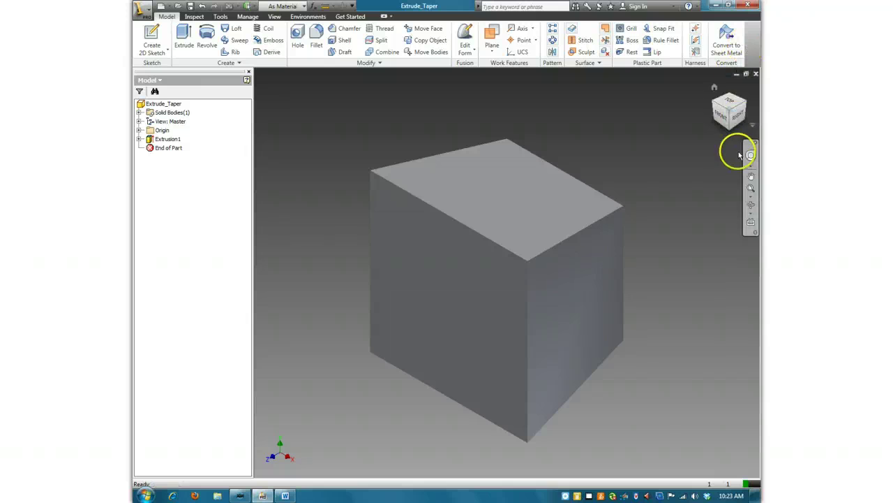
pyautogui.click(735, 119)
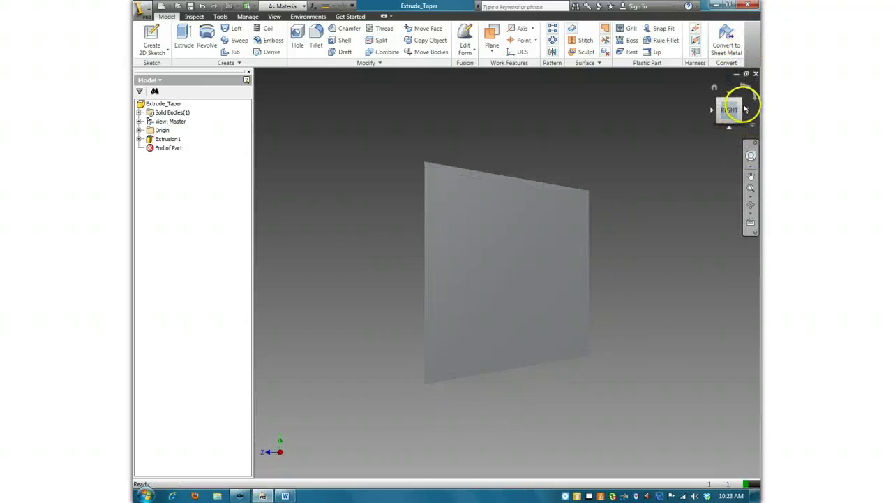
pyautogui.click(745, 111)
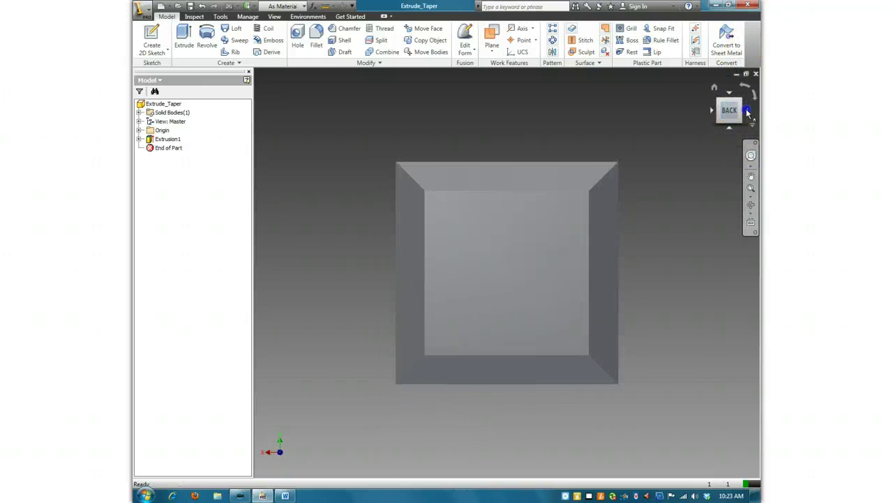
pyautogui.click(748, 112)
pyautogui.click(732, 97)
pyautogui.click(730, 102)
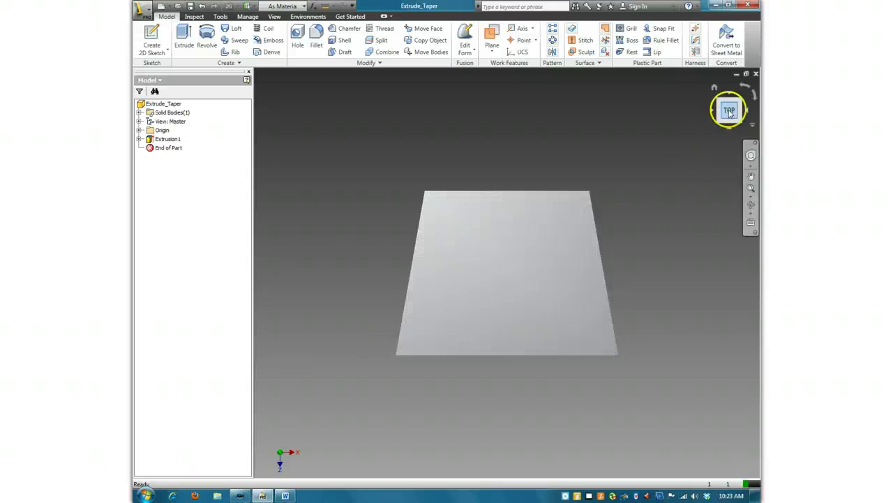
pyautogui.click(729, 108)
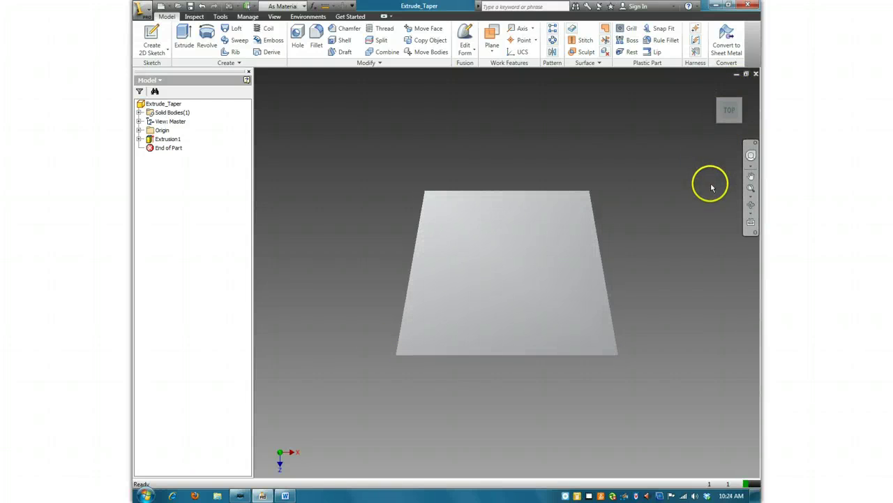
# Free-orbit the box to an oblique view, then return to the home view.
pyautogui.press('F4')
pyautogui.moveTo(544, 222); pyautogui.dragTo(509, 339)
pyautogui.press('Escape')
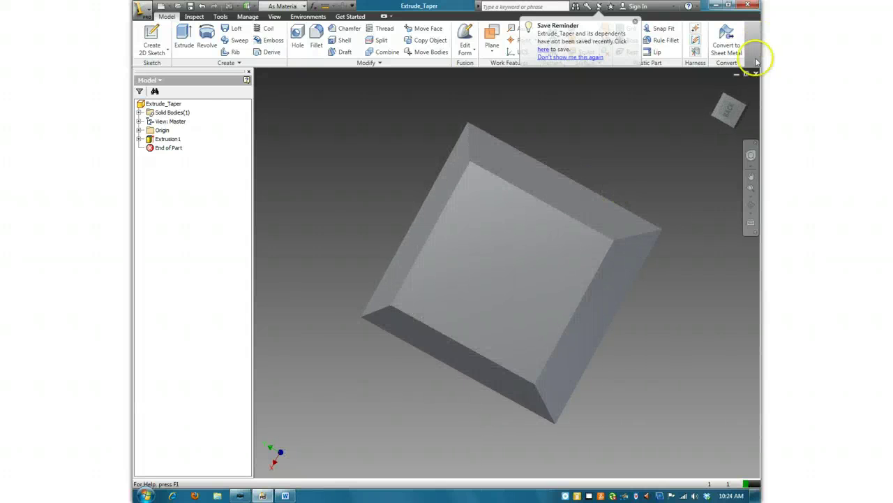
pyautogui.click(714, 88)
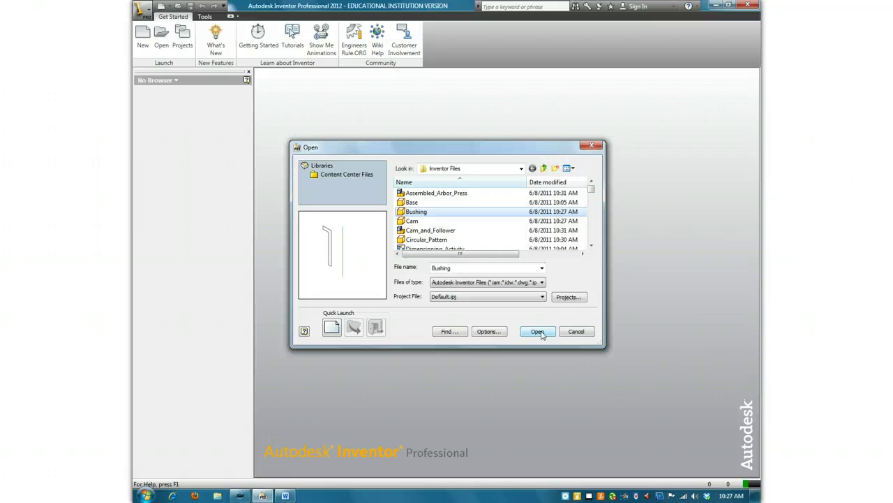
# Open the Bushing part and revolve its profile 360° about the vertical line, then view it from home.
pyautogui.click(538, 331)
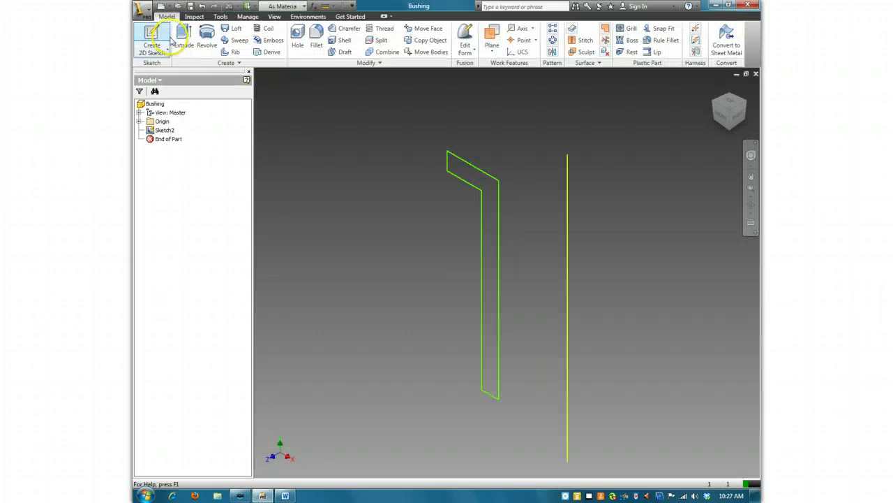
pyautogui.click(207, 31)
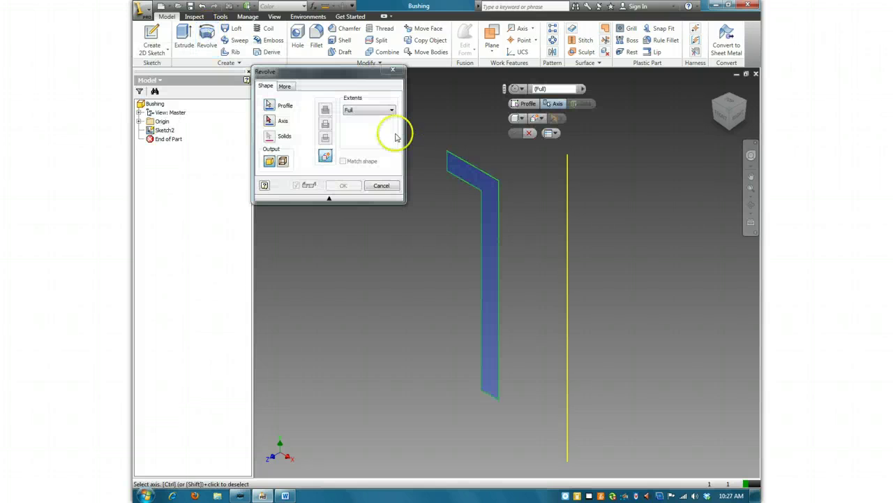
pyautogui.click(568, 195)
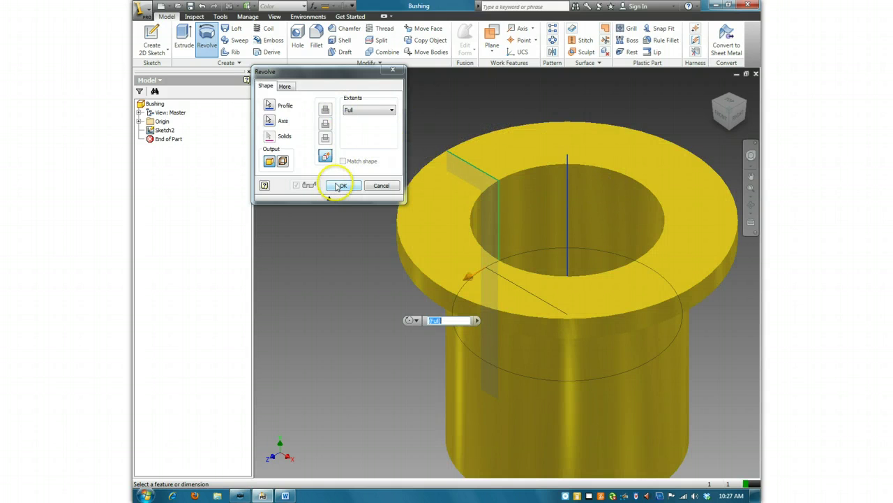
pyautogui.click(343, 185)
pyautogui.click(714, 88)
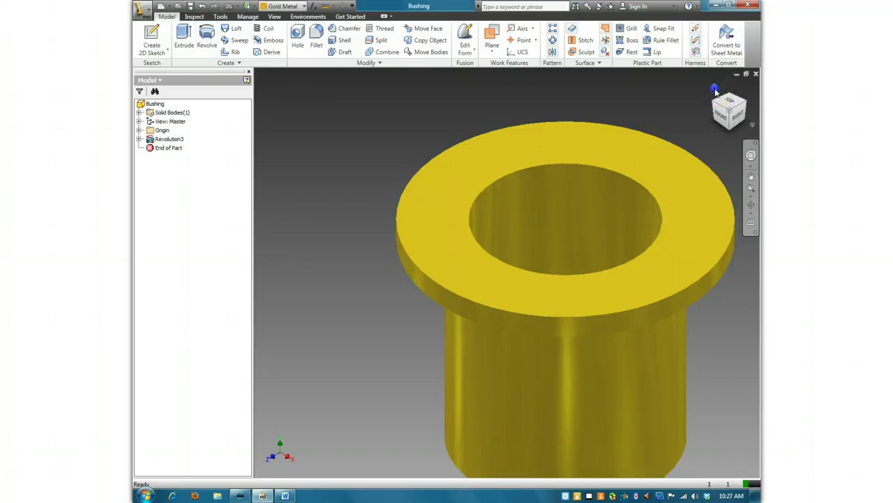
pyautogui.click(714, 87)
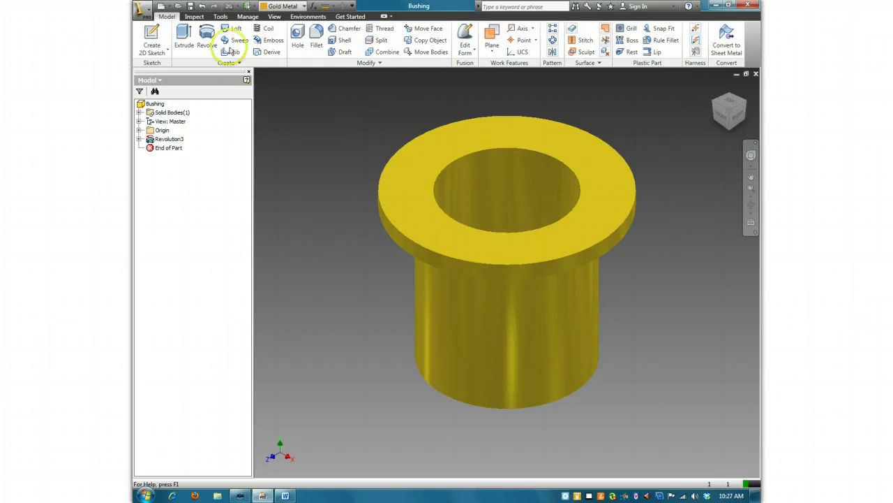
pyautogui.click(207, 33)
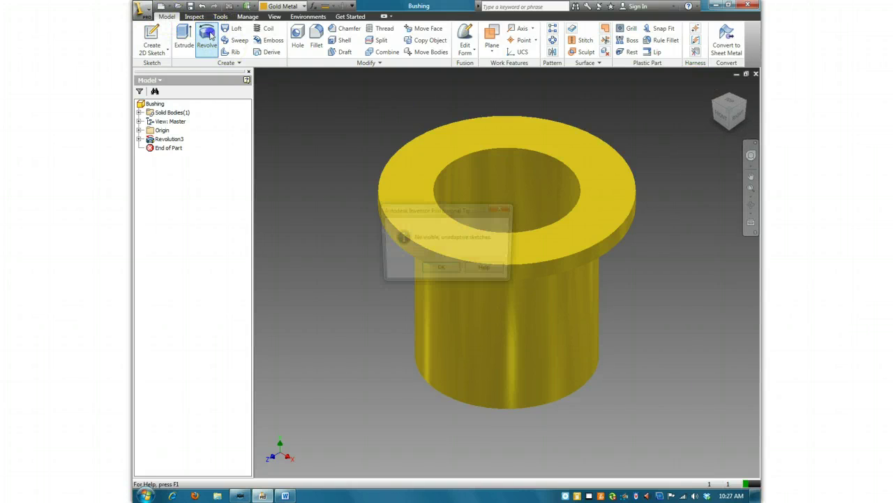
# Undo the full revolve and restart Revolve with Angle as the extent.
pyautogui.click(487, 270)
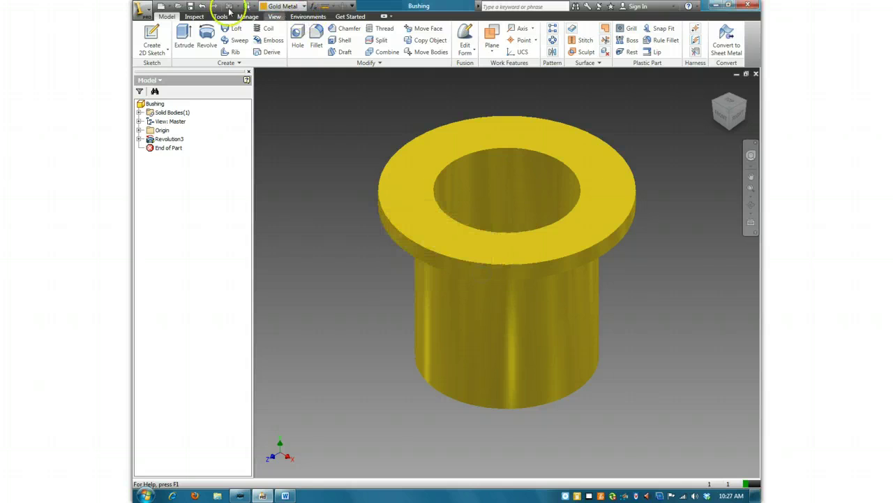
pyautogui.click(201, 5)
pyautogui.click(207, 35)
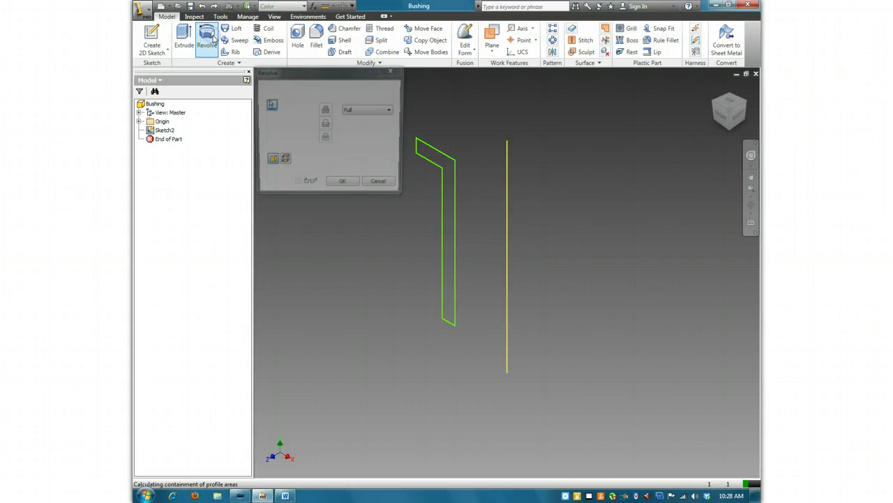
pyautogui.click(374, 117)
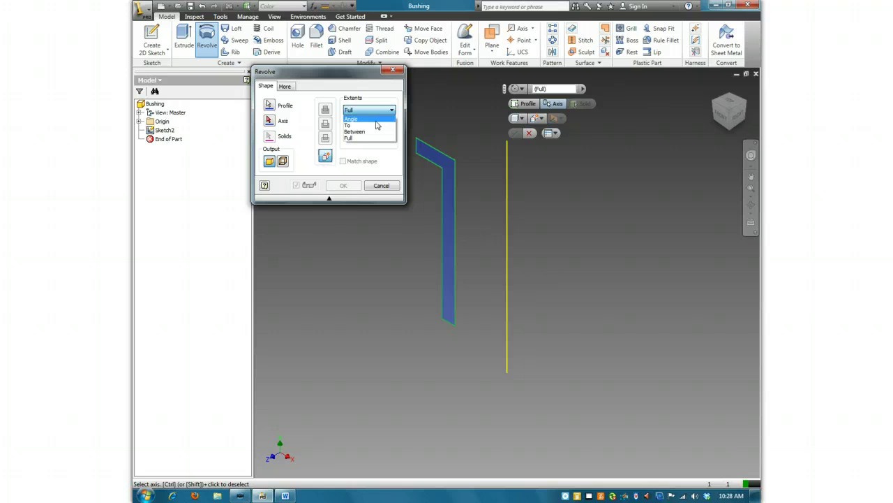
pyautogui.click(370, 117)
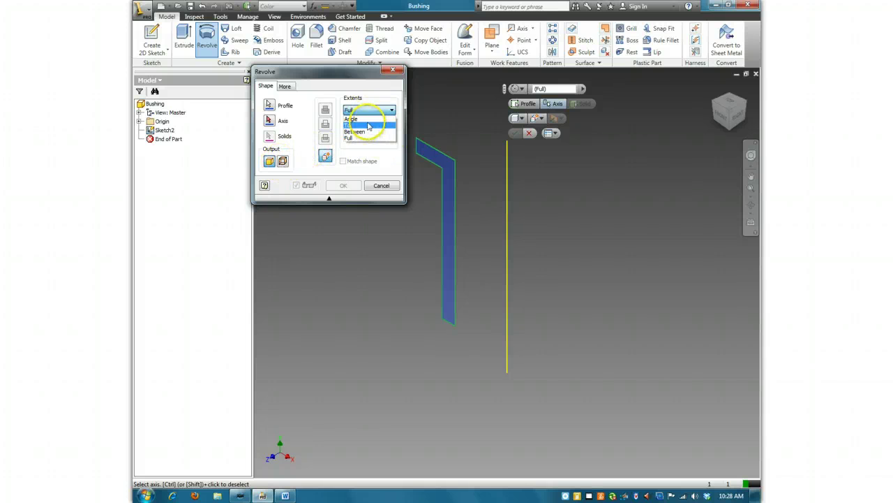
pyautogui.click(370, 114)
pyautogui.click(370, 118)
# Revolve the profile 270° about the vertical line, then undo that revolve.
pyautogui.click(350, 123)
pyautogui.click(349, 124)
pyautogui.click(326, 125)
pyautogui.write('27')
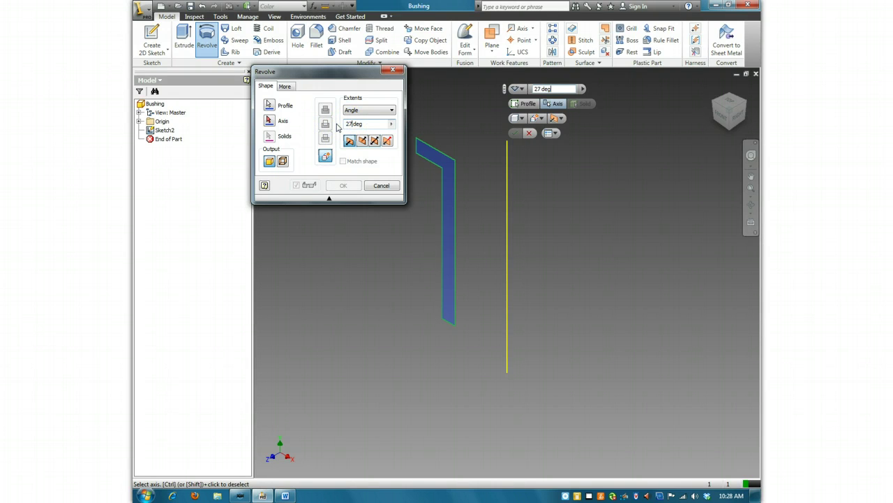
pyautogui.write('0')
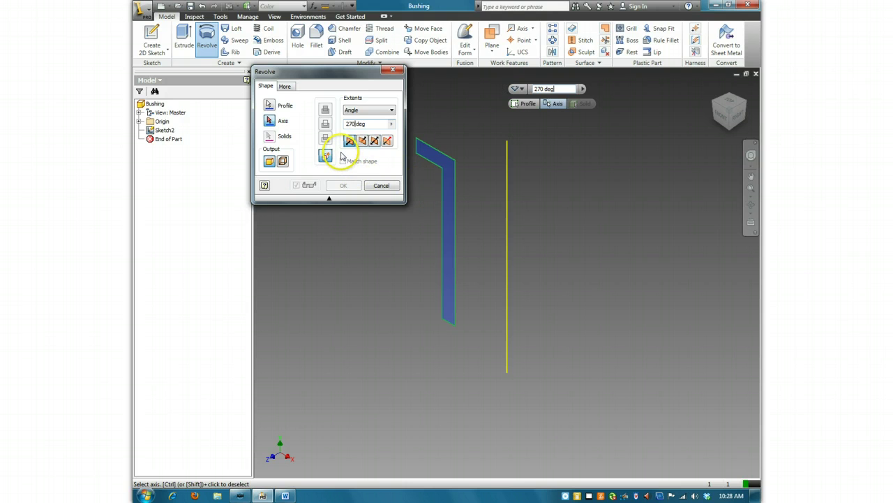
pyautogui.click(508, 180)
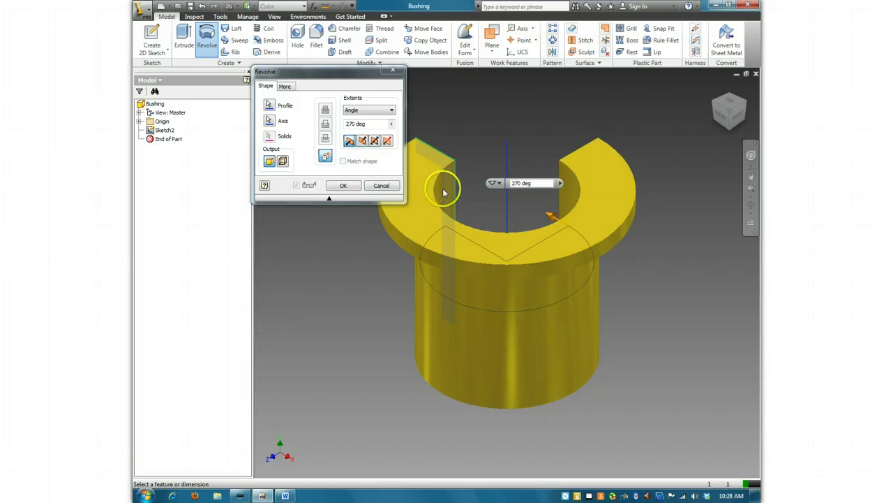
pyautogui.click(343, 185)
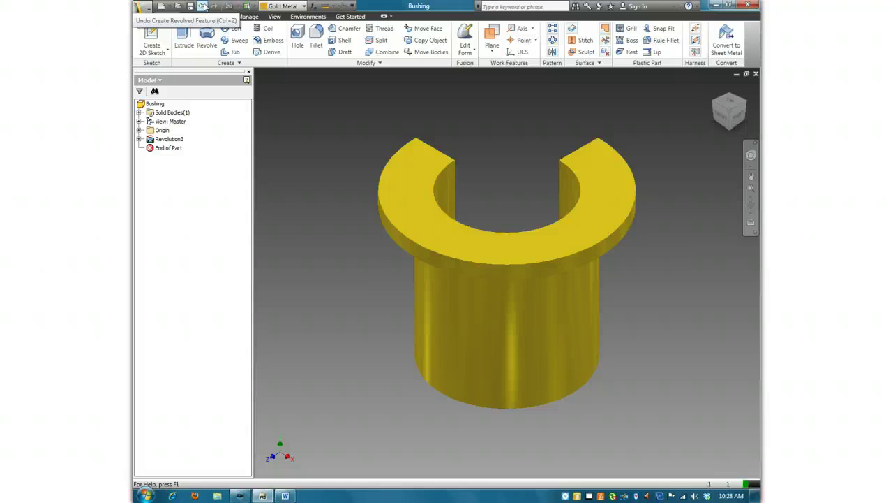
pyautogui.click(202, 6)
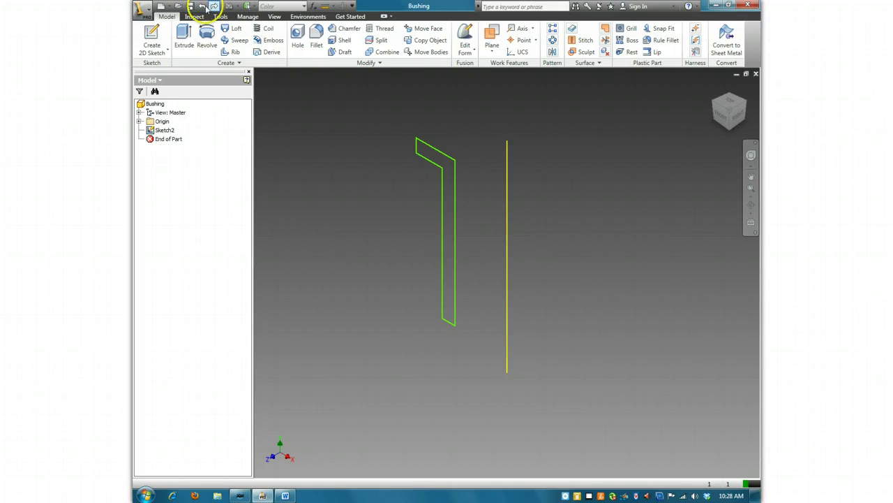
# Revolve the bushing profile 260° about the vertical line using an Angle extent.
pyautogui.click(207, 38)
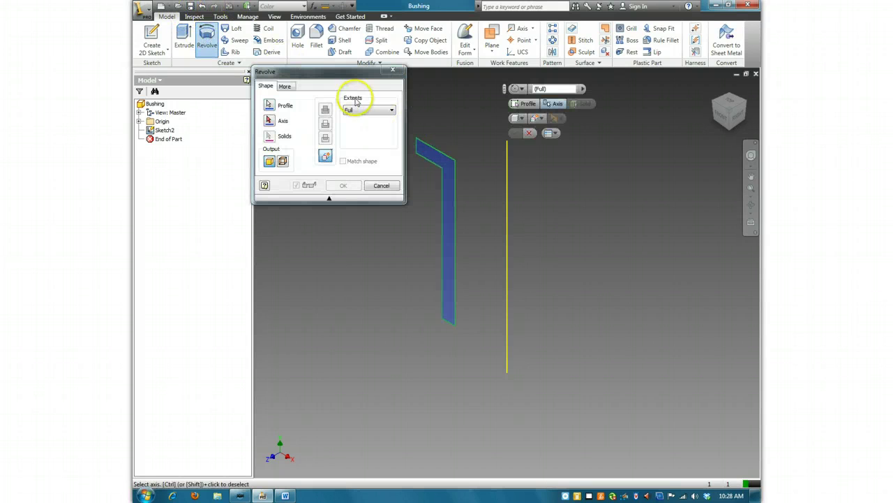
pyautogui.click(367, 110)
pyautogui.click(345, 124)
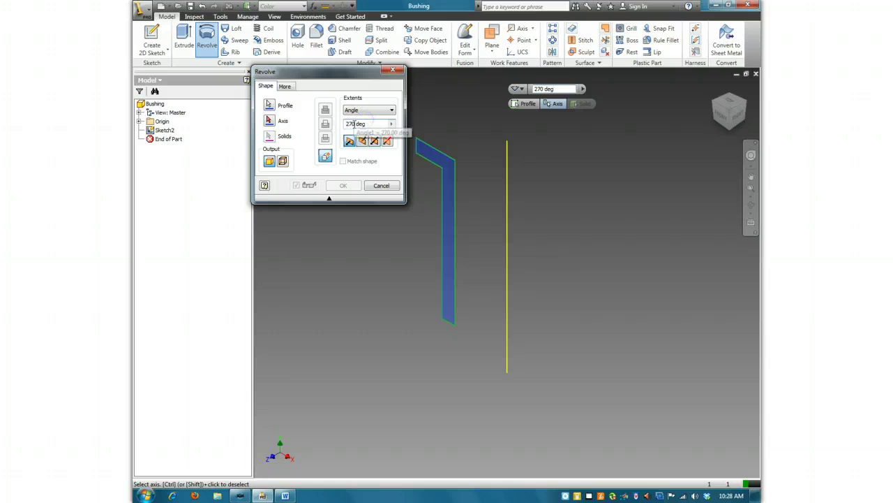
pyautogui.click(508, 173)
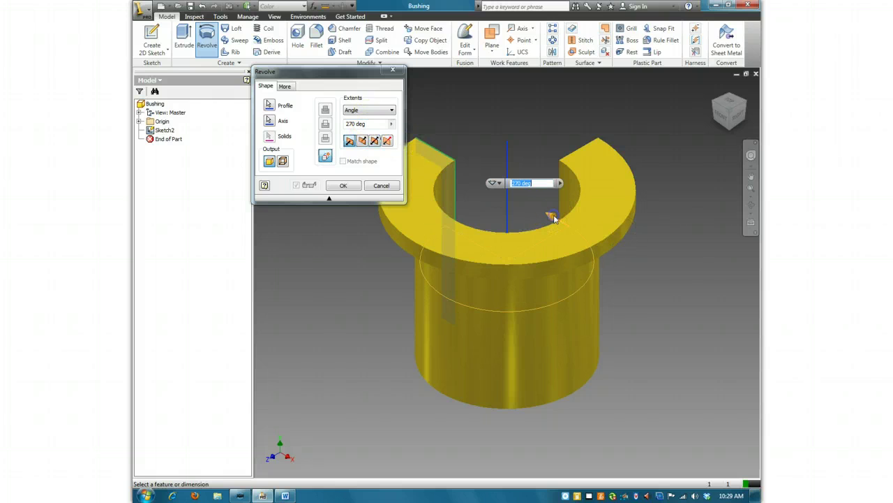
pyautogui.moveTo(554, 218); pyautogui.dragTo(573, 222)
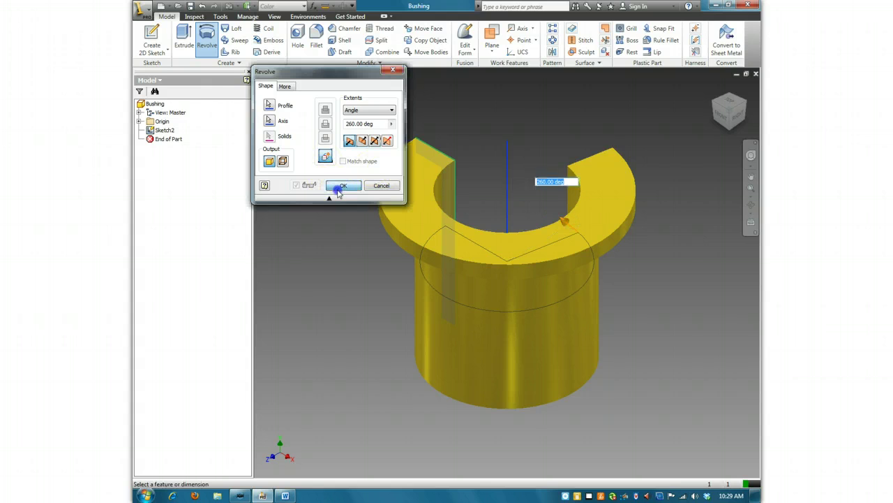
pyautogui.click(342, 185)
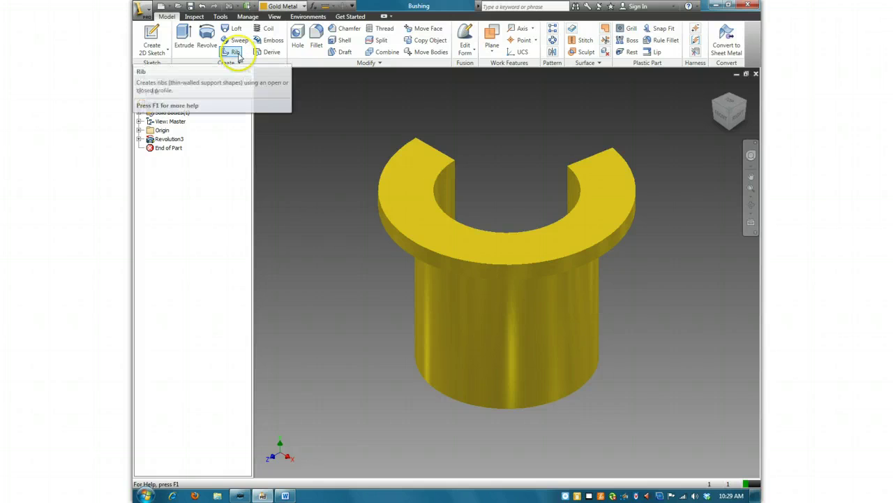
# Check the top face's menu, expand Revolution3 to show Sketch2, and view Revolution3's options.
pyautogui.click(479, 241)
pyautogui.rightClick(532, 250)
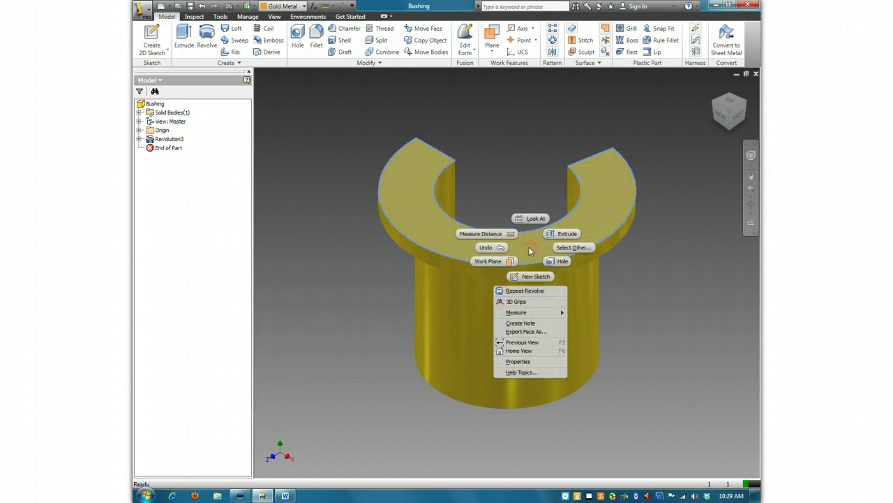
pyautogui.press('Escape')
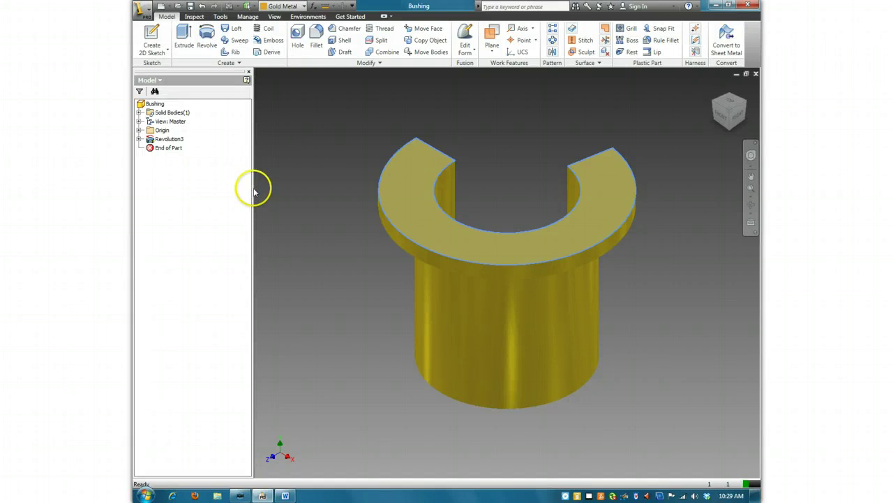
pyautogui.click(165, 148)
pyautogui.click(140, 139)
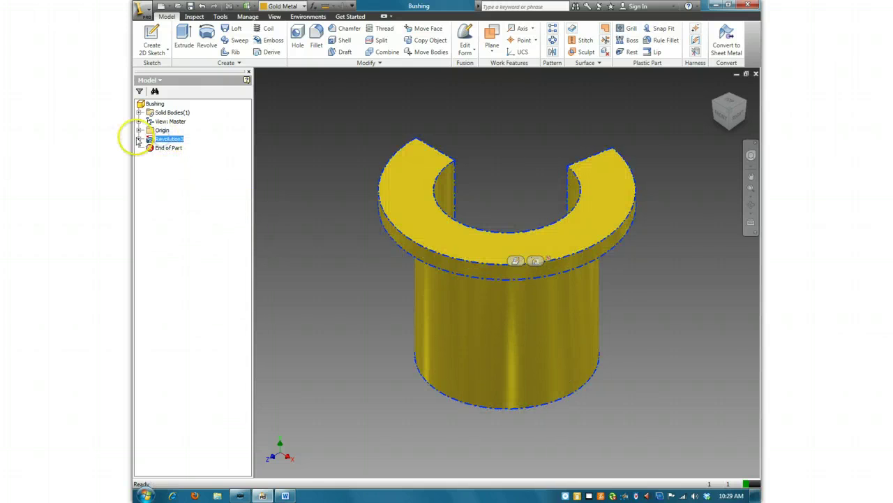
pyautogui.click(139, 139)
pyautogui.click(173, 148)
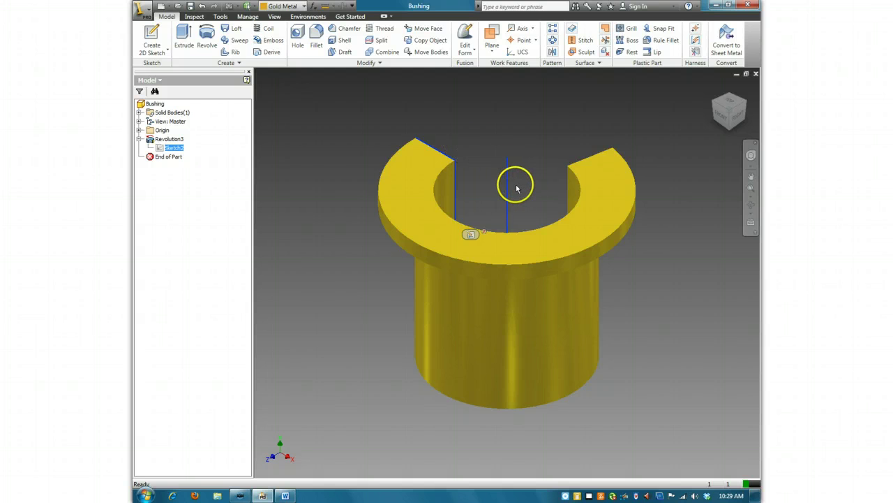
pyautogui.click(168, 139)
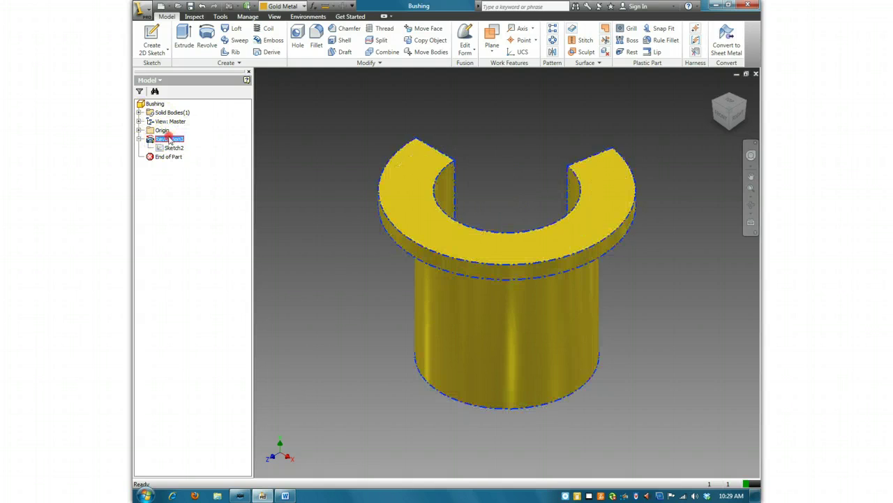
pyautogui.rightClick(168, 140)
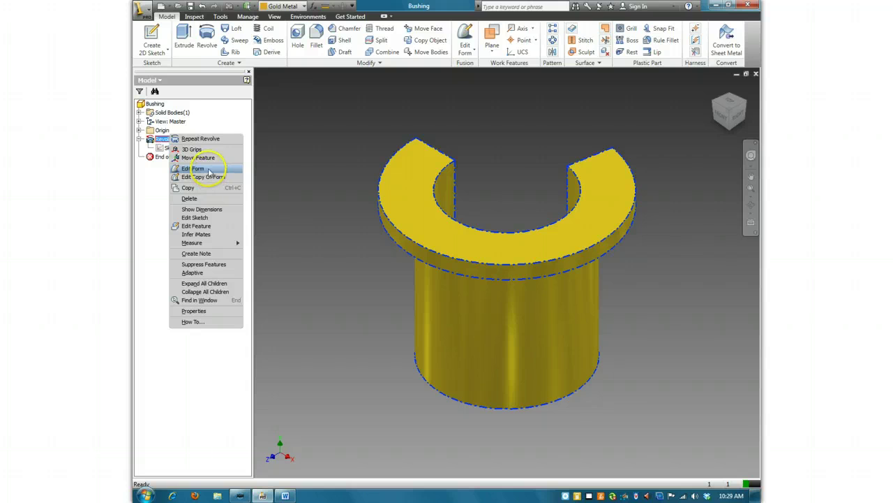
pyautogui.press('Escape')
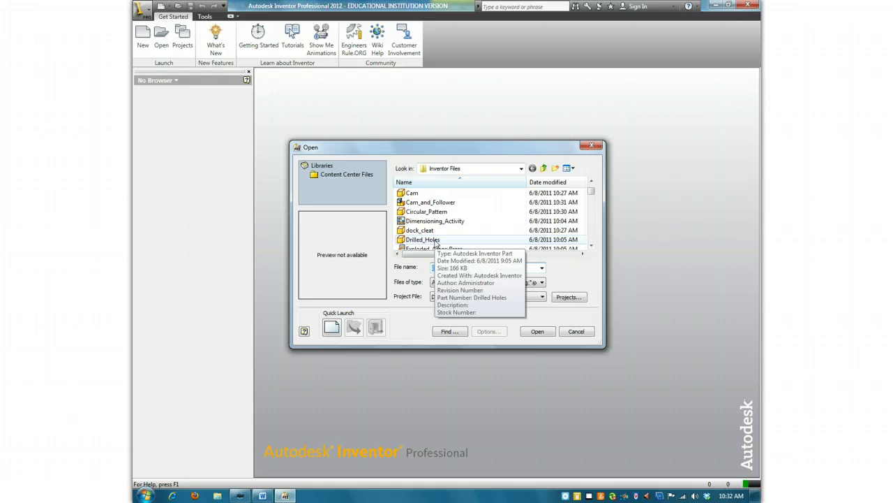
# Open Drilled_Holes.ipt, add counterbored holes using the existing hole's diameter d5, then undo them.
pyautogui.doubleClick(426, 240)
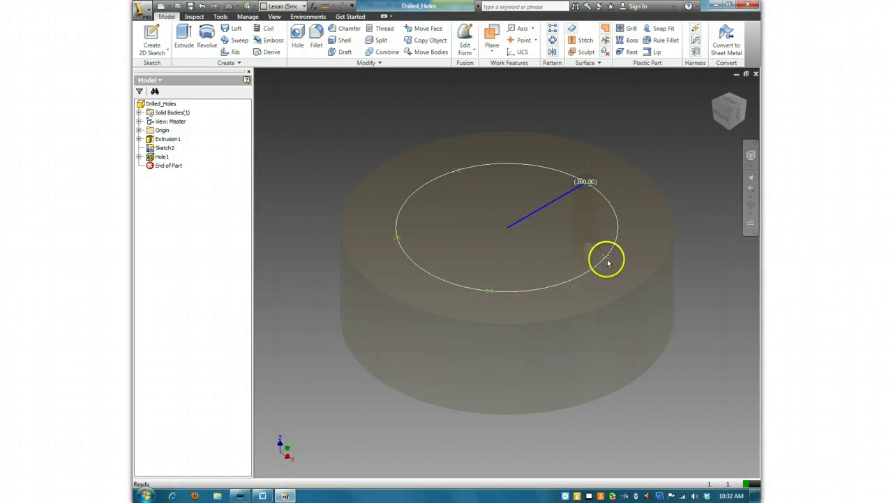
pyautogui.click(298, 45)
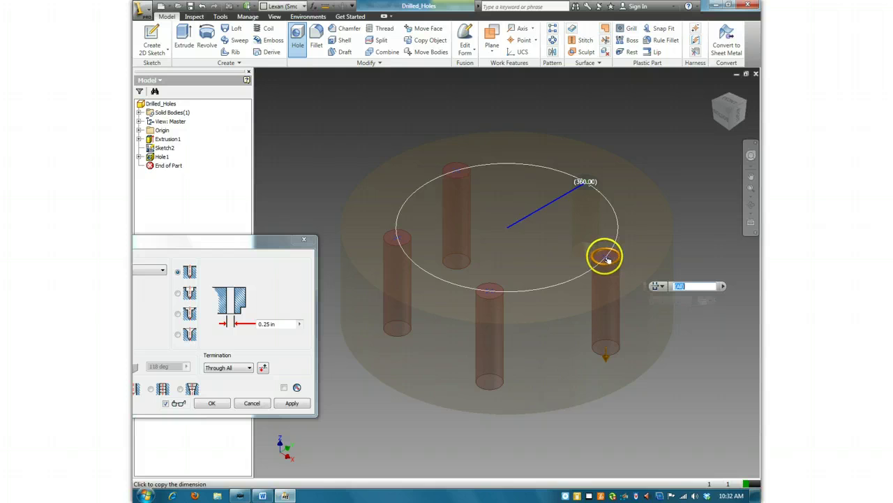
pyautogui.click(607, 259)
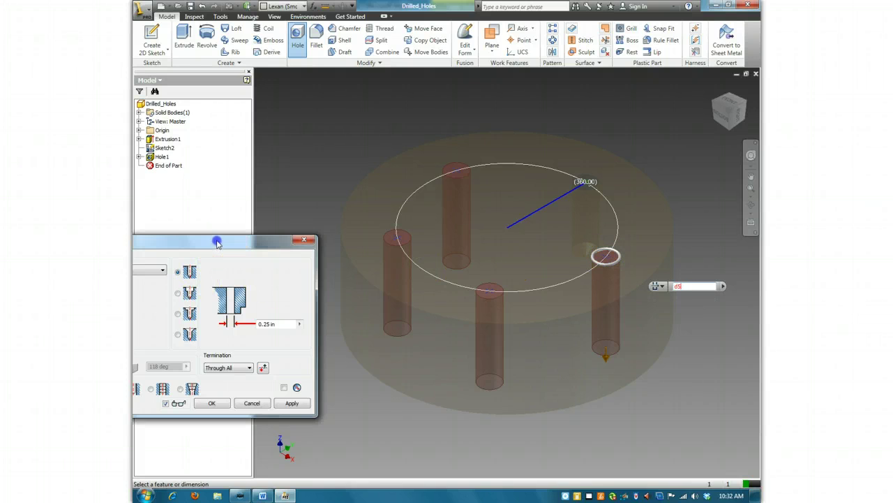
pyautogui.moveTo(216, 242); pyautogui.dragTo(329, 126)
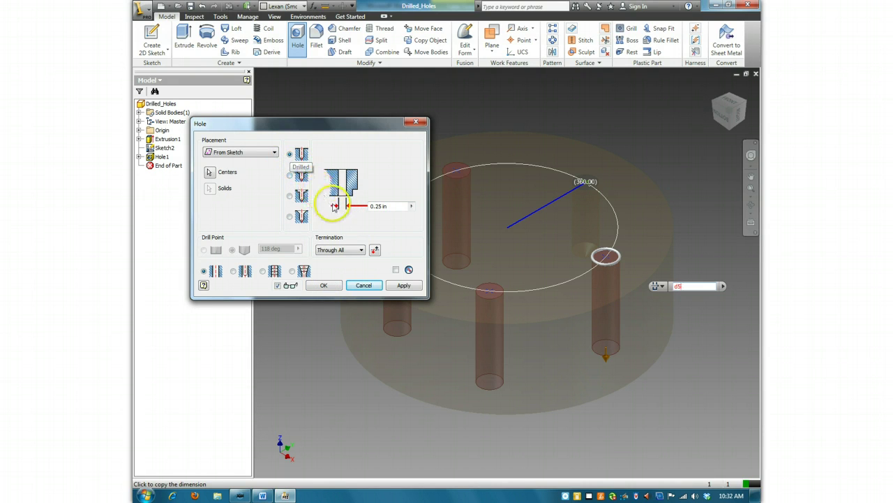
pyautogui.click(291, 176)
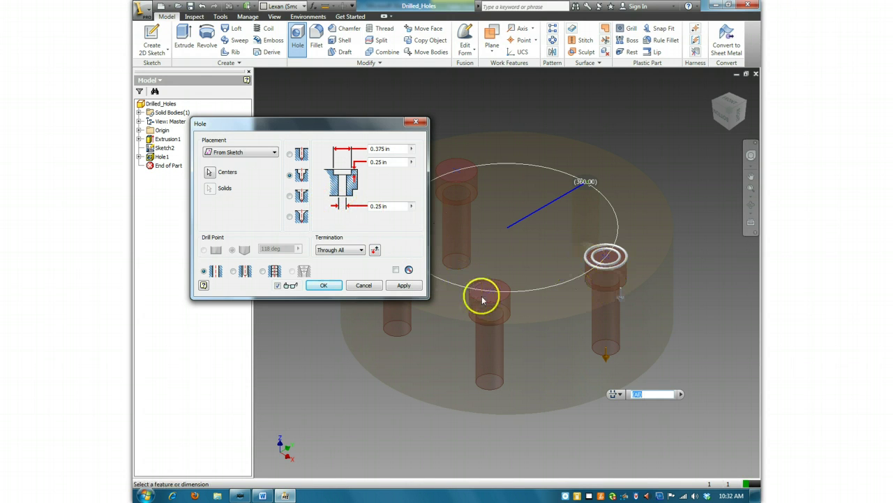
pyautogui.click(404, 285)
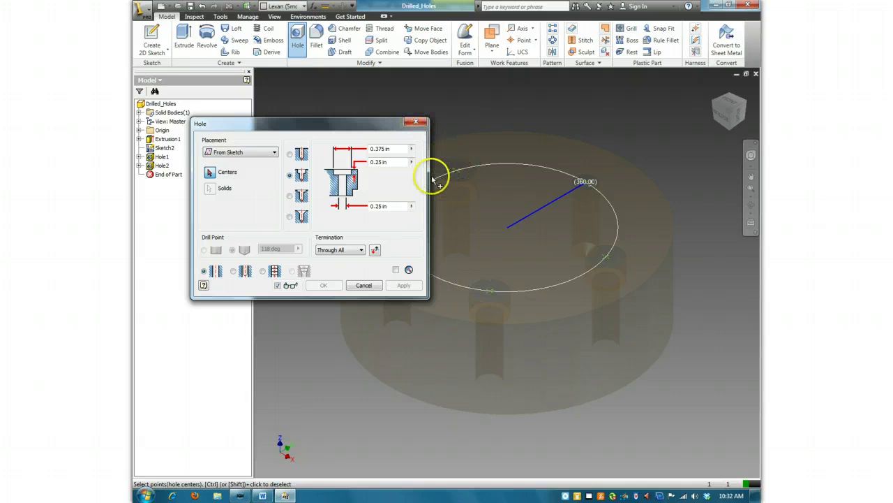
pyautogui.click(202, 6)
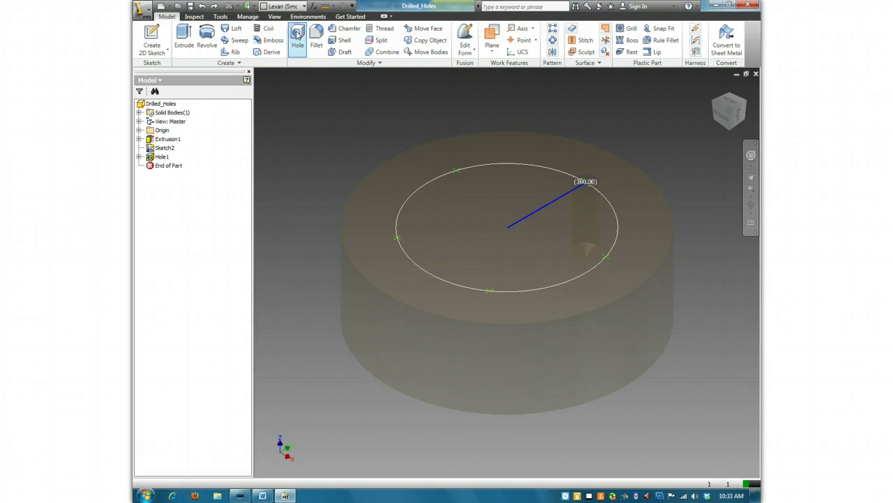
# Repeat the Hole command and add a counterbored hole on the sketch point.
pyautogui.click(297, 35)
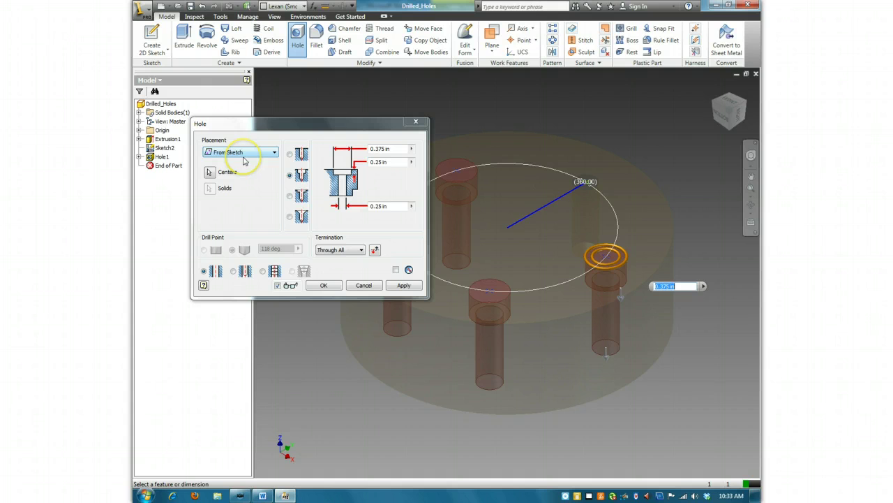
pyautogui.click(363, 285)
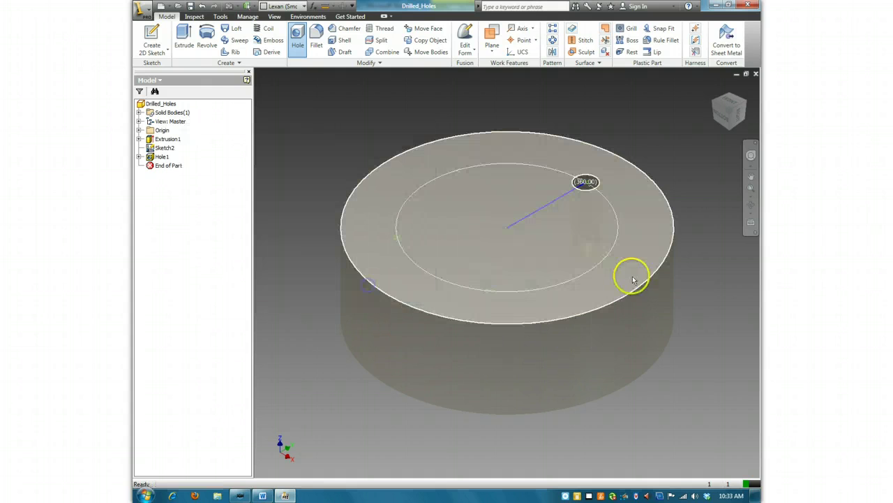
pyautogui.rightClick(607, 258)
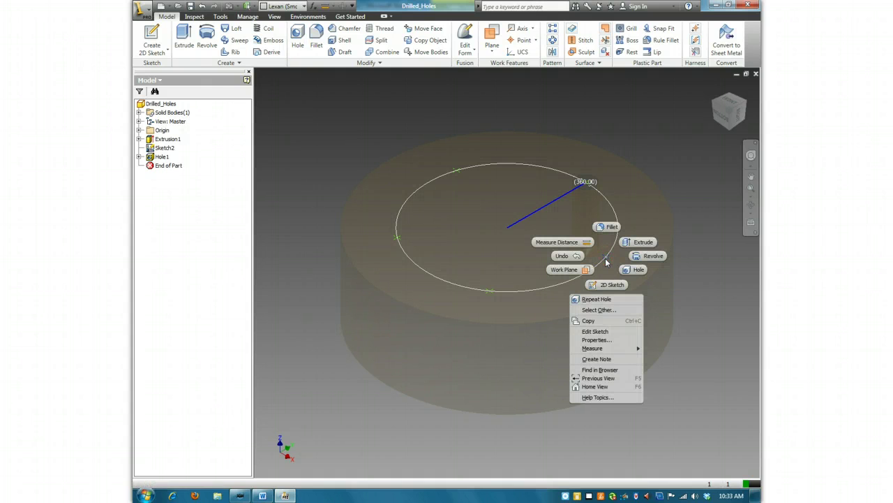
pyautogui.click(641, 271)
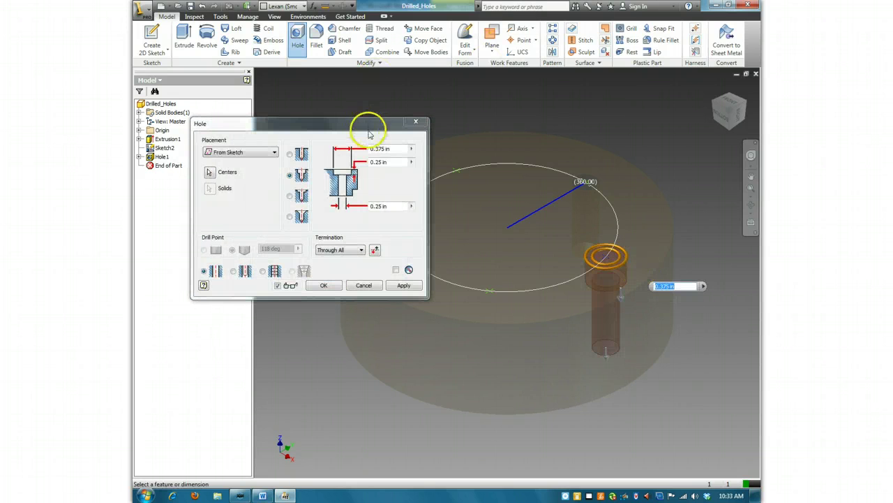
pyautogui.click(403, 287)
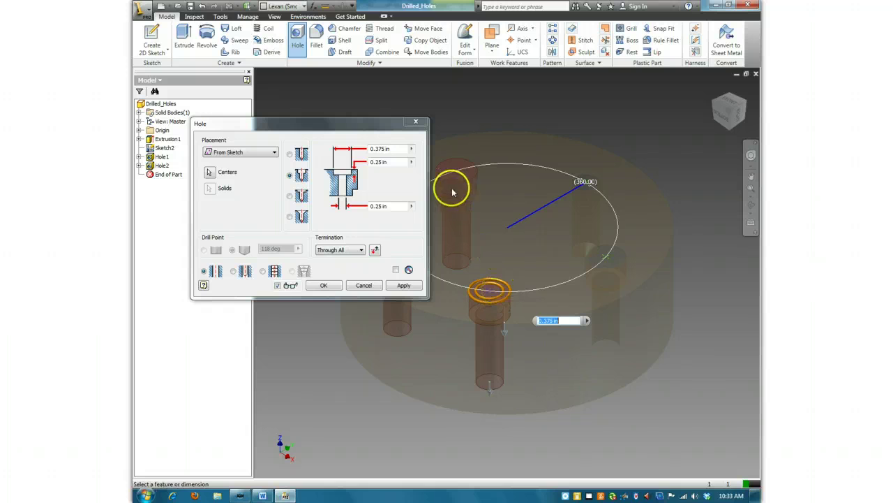
pyautogui.click(363, 284)
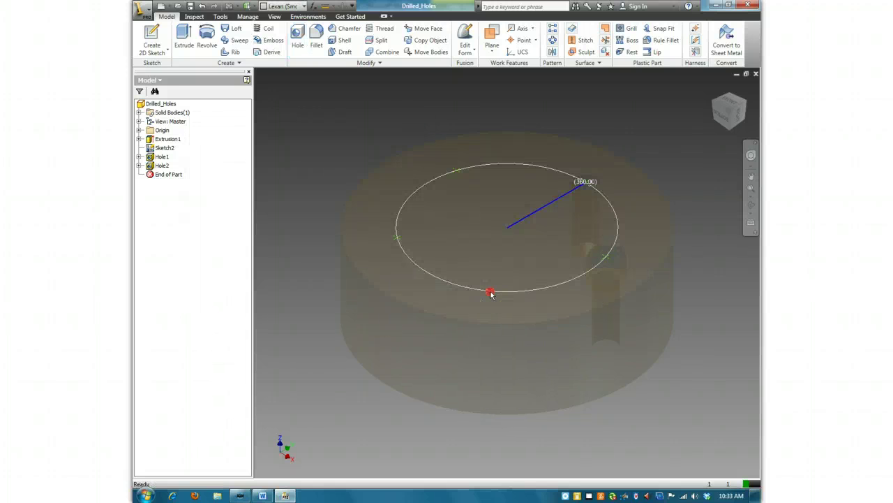
# Add a 0.750 in spotfaced hole on the sketch circle's next point.
pyautogui.rightClick(491, 292)
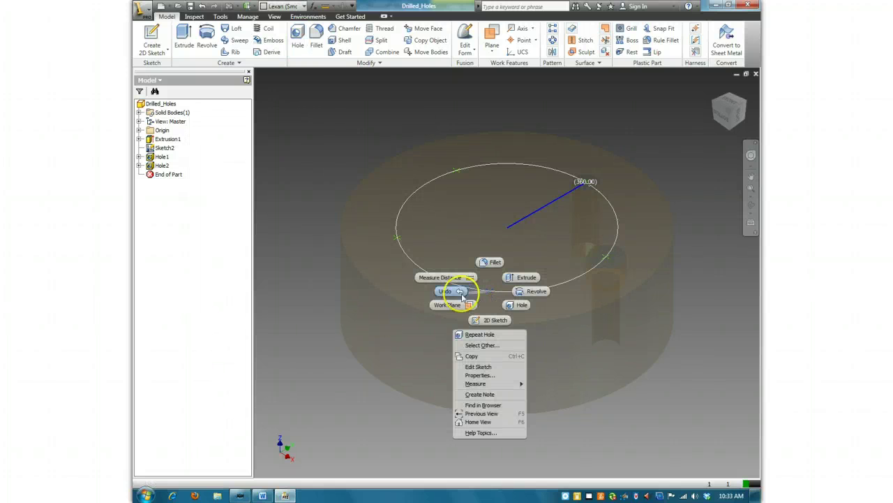
pyautogui.click(520, 303)
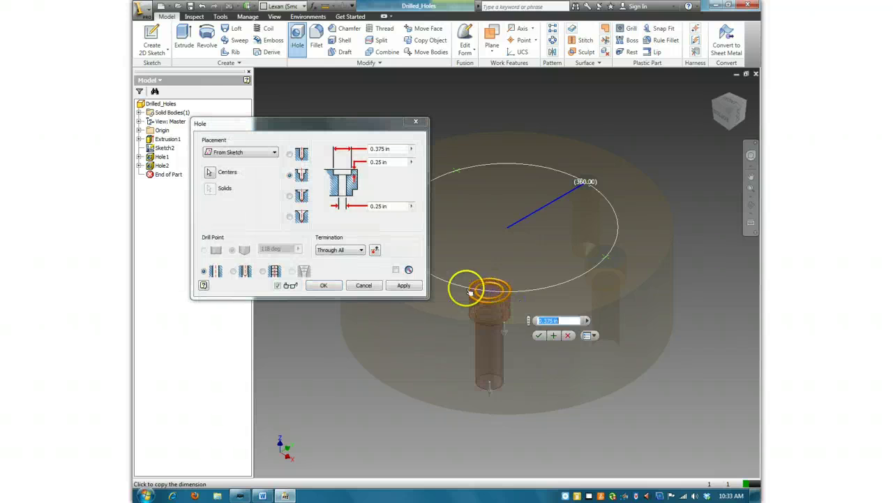
pyautogui.click(292, 196)
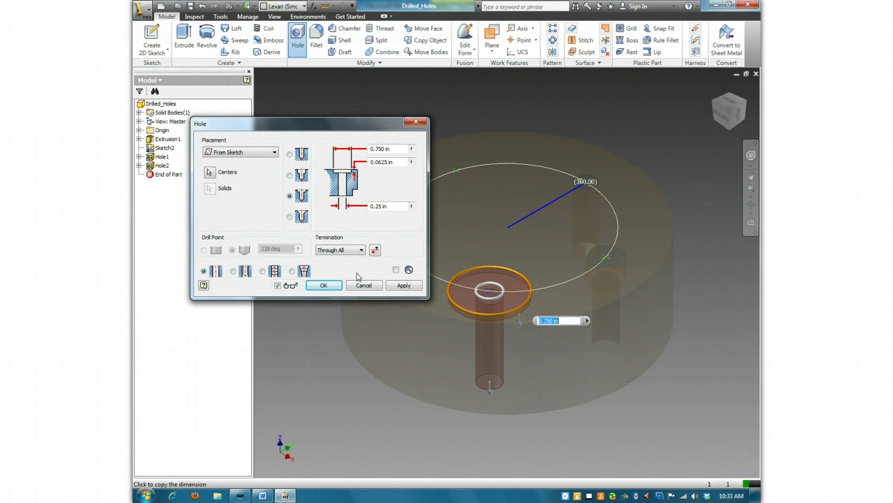
pyautogui.click(403, 286)
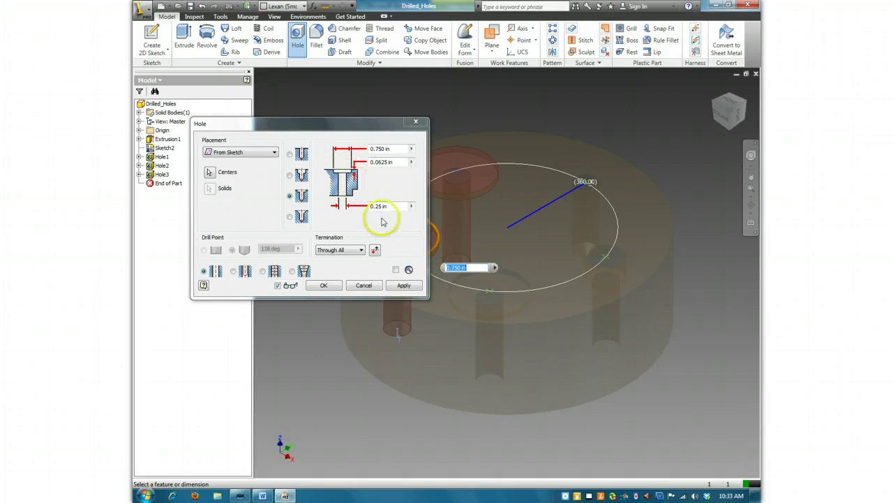
pyautogui.click(368, 284)
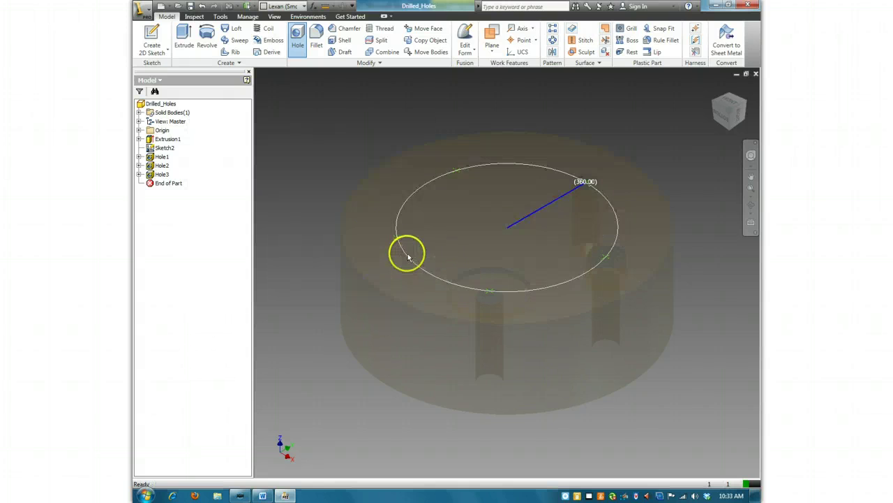
# Orbit the part and override its colour to solid Black from the Quick Access list.
pyautogui.click(730, 131)
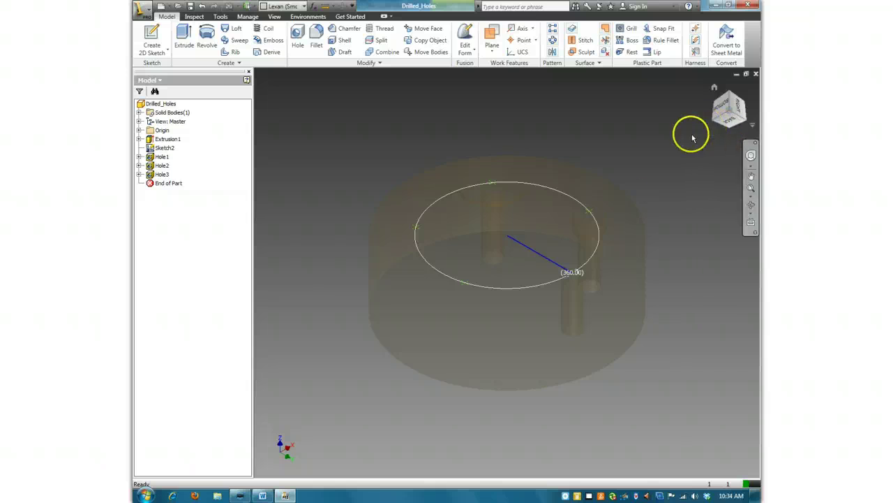
pyautogui.press('F4')
pyautogui.moveTo(677, 315); pyautogui.dragTo(575, 285)
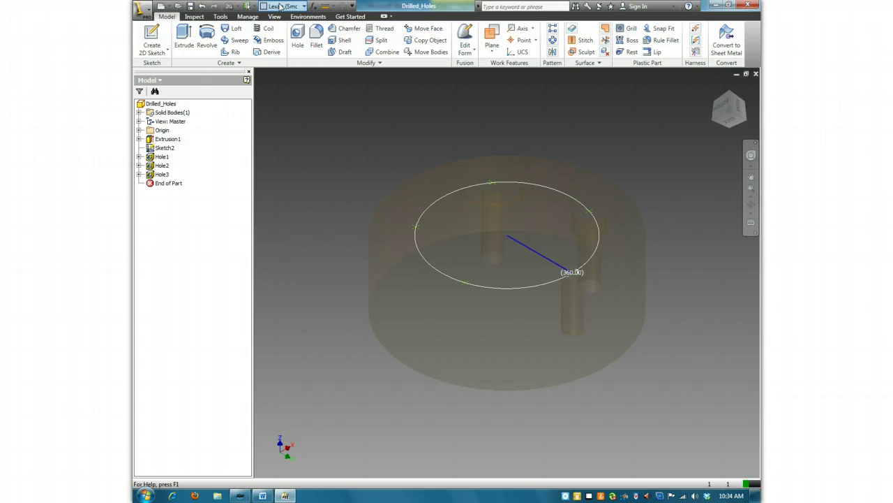
pyautogui.click(281, 6)
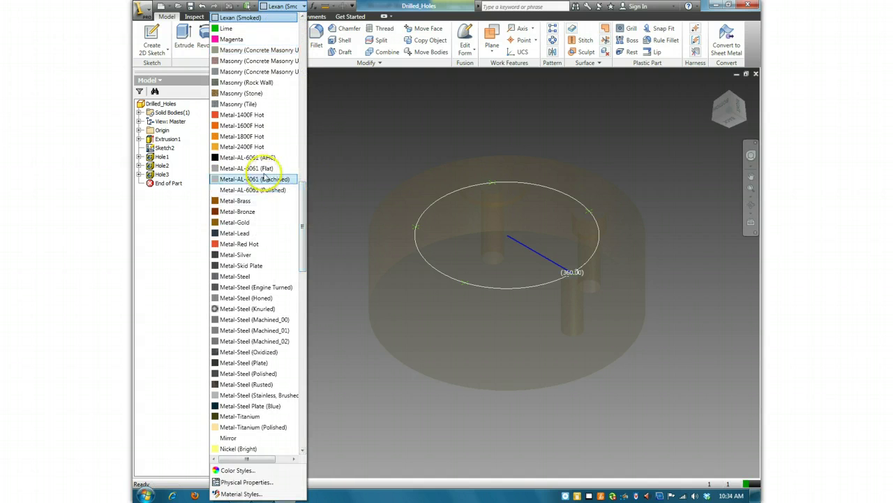
pyautogui.moveTo(303, 190); pyautogui.dragTo(301, 42)
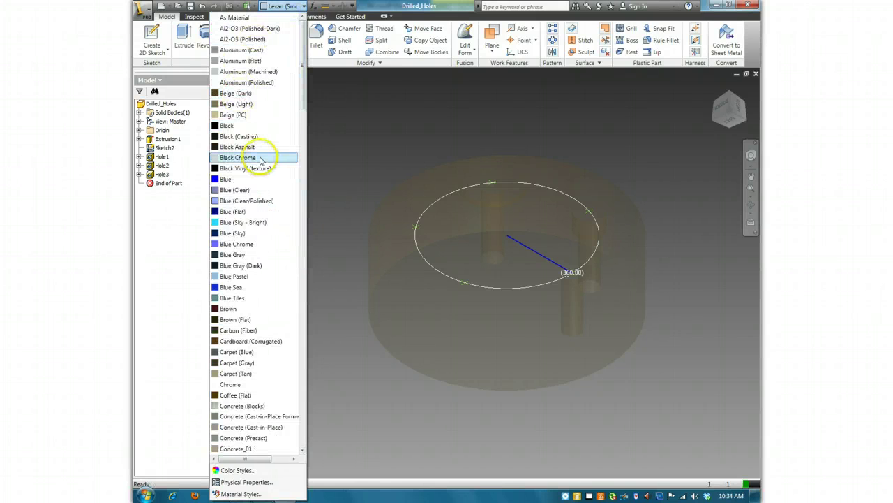
pyautogui.click(272, 126)
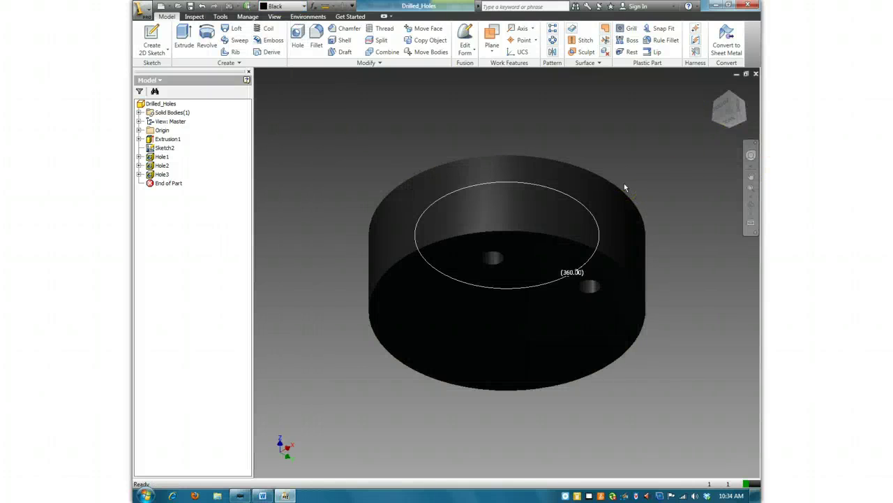
# Inspect the black part's holes by orbiting and using ViewCube right, angled and top views.
pyautogui.moveTo(674, 280); pyautogui.dragTo(548, 233)
pyautogui.press('Escape')
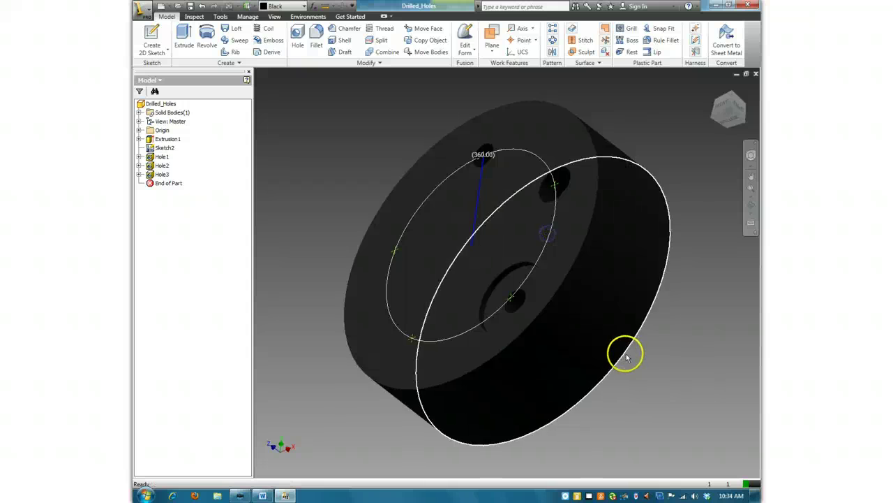
pyautogui.click(746, 125)
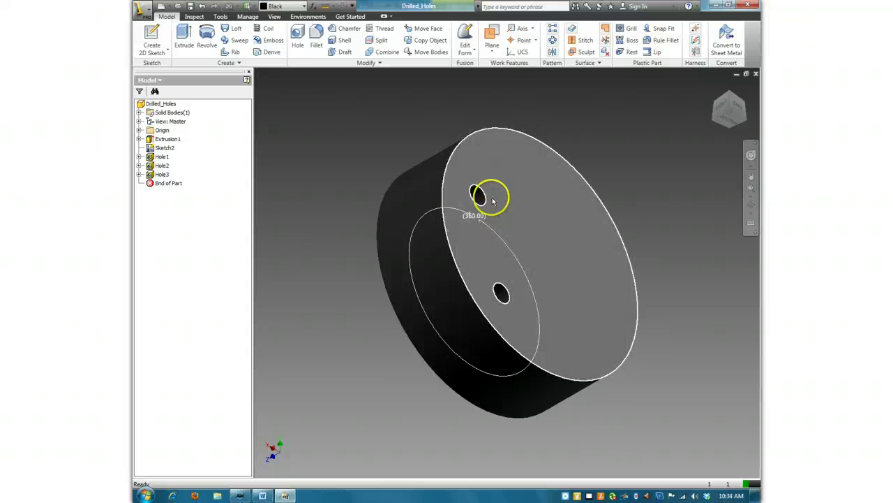
pyautogui.moveTo(711, 115); pyautogui.dragTo(713, 123)
pyautogui.click(713, 123)
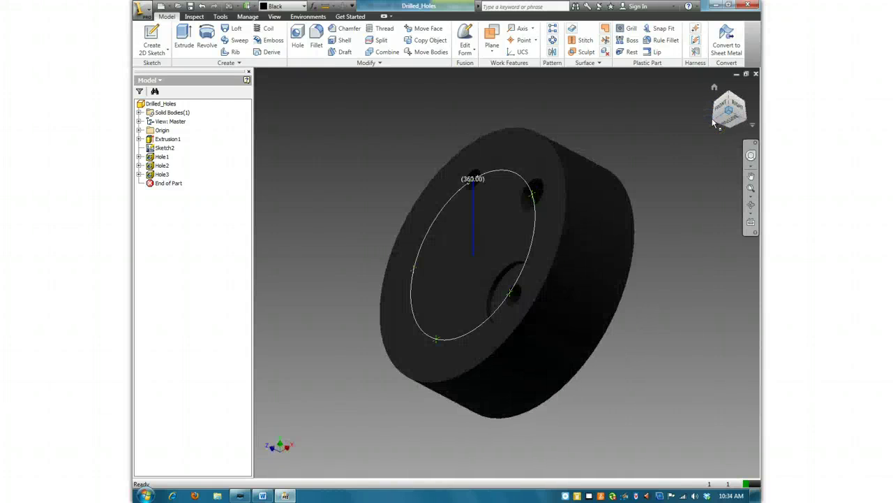
pyautogui.click(715, 120)
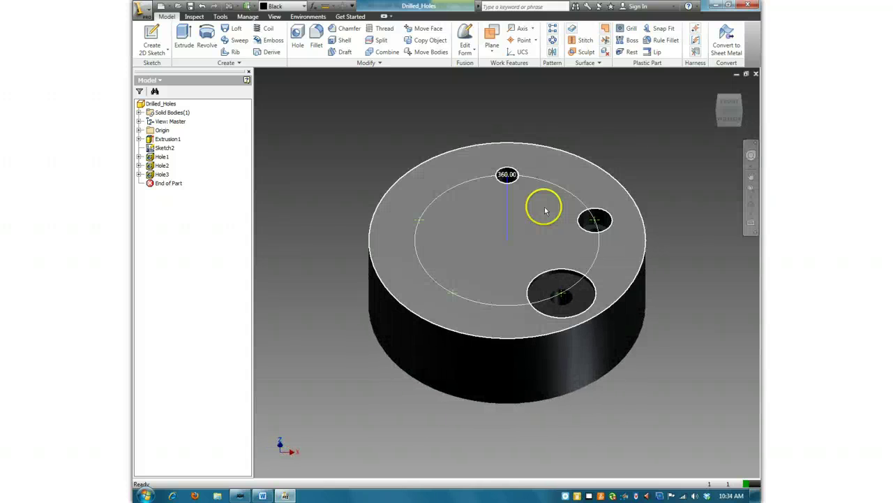
# Add a countersunk 1/4-20 UNC tapped hole on the lower-left circle point.
pyautogui.rightClick(453, 294)
pyautogui.click(474, 307)
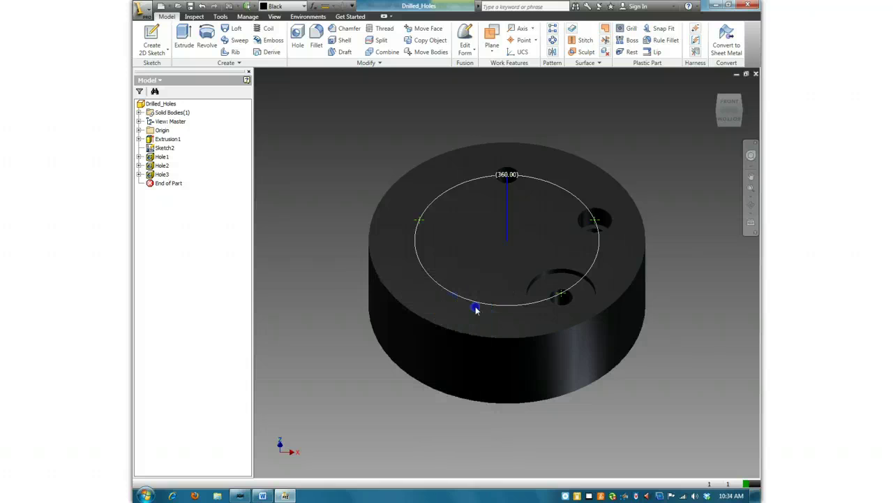
pyautogui.click(453, 294)
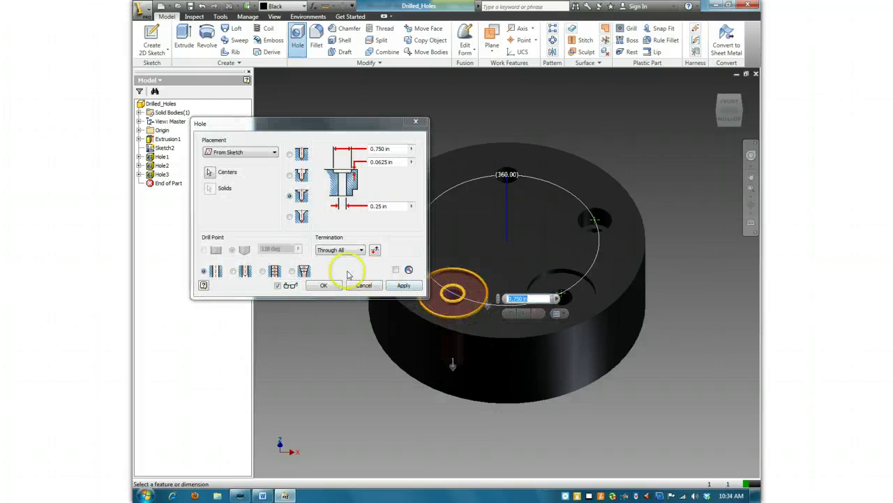
pyautogui.click(289, 216)
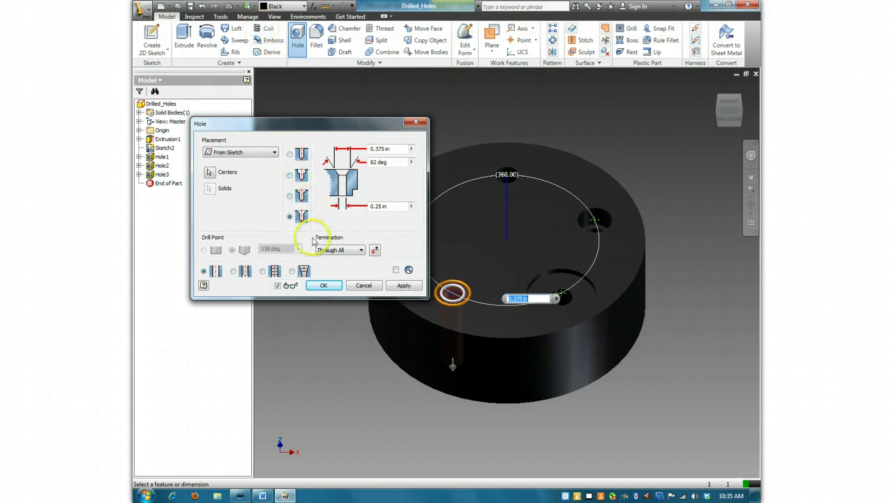
pyautogui.click(263, 272)
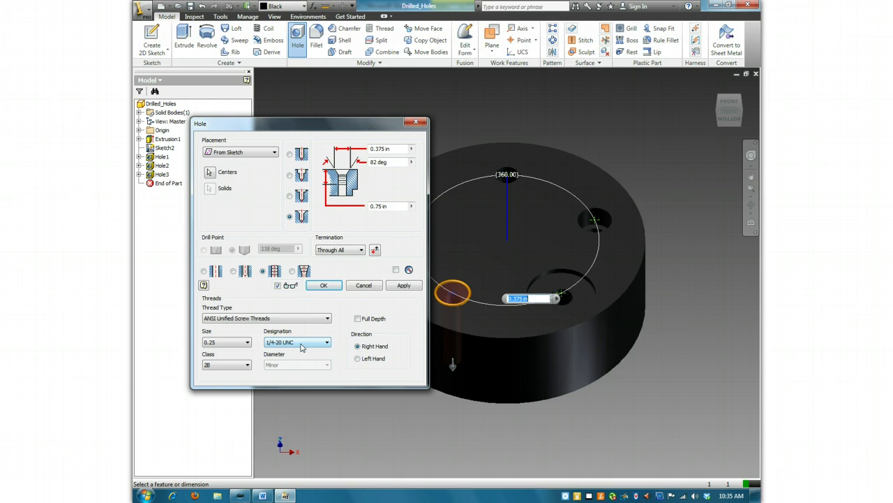
pyautogui.click(403, 286)
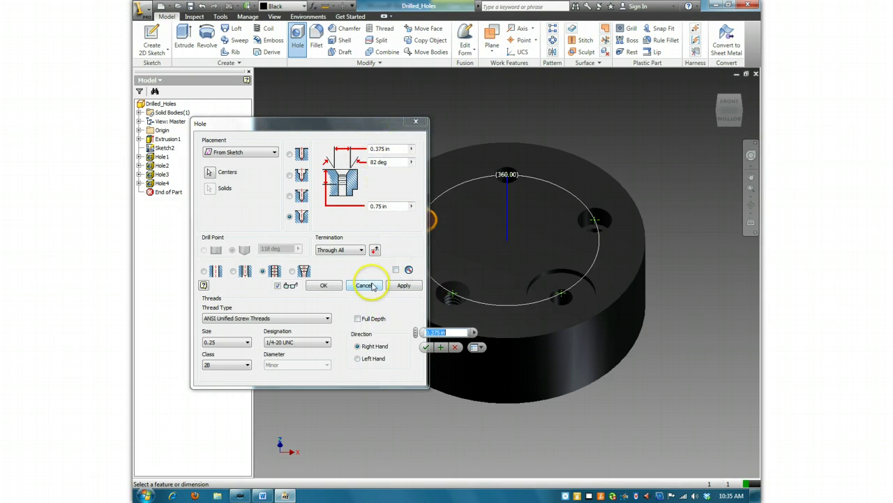
# Add a plain 0.25 in drilled hole without threads.
pyautogui.click(290, 155)
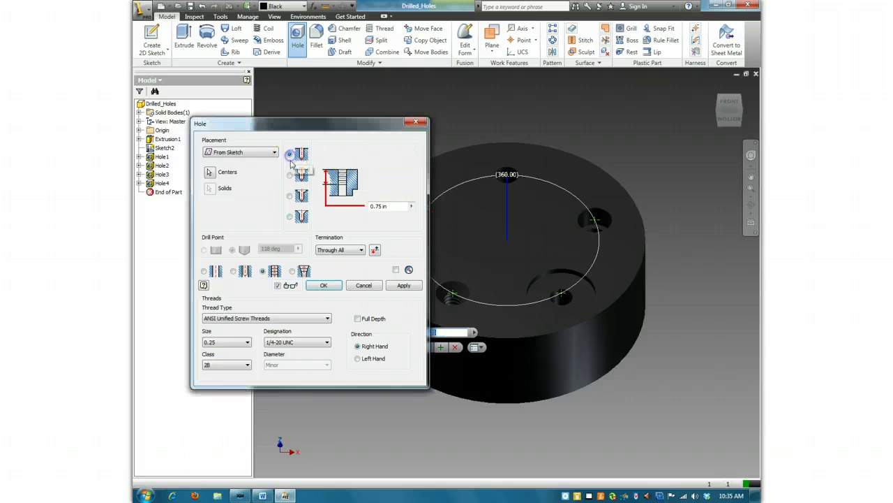
pyautogui.click(204, 270)
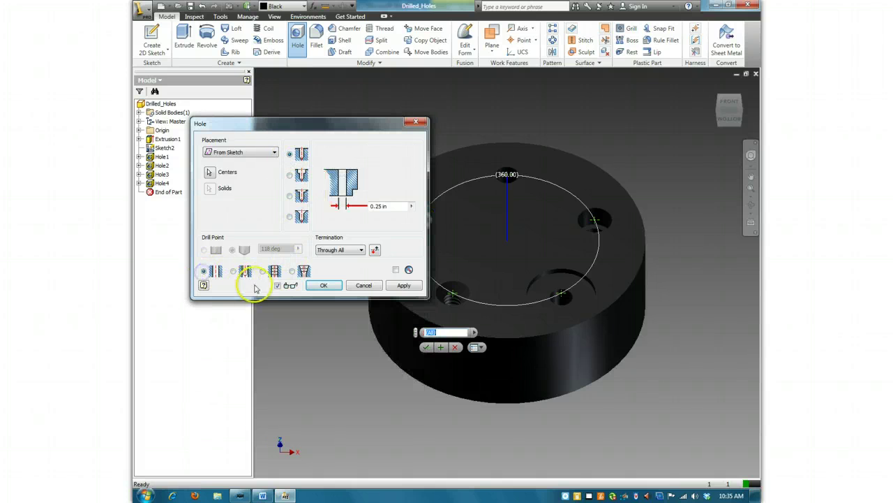
pyautogui.click(403, 285)
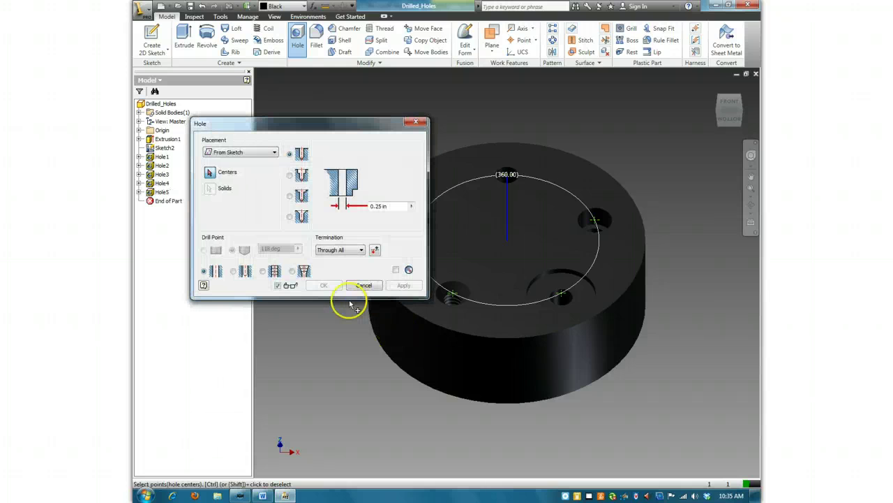
# Cancel the Hole dialog, leaving five holes on the black disc.
pyautogui.click(361, 285)
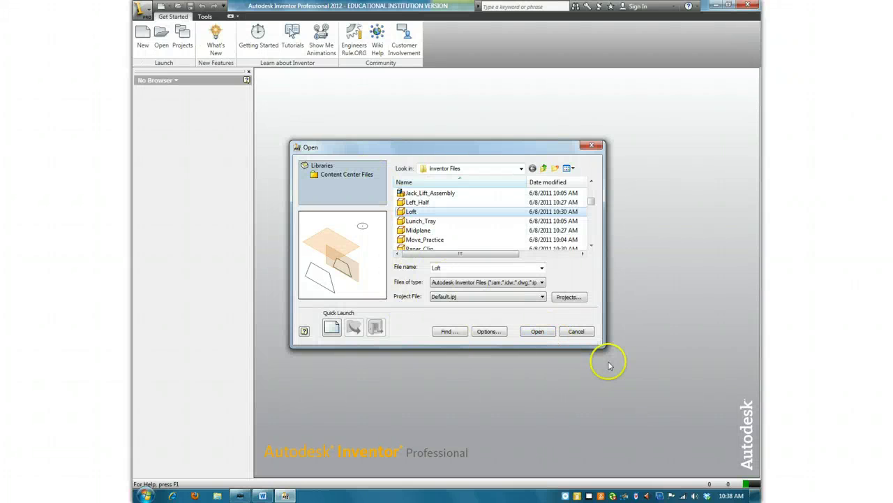
# Open the Loft part file from the Open dialog.
pyautogui.click(536, 332)
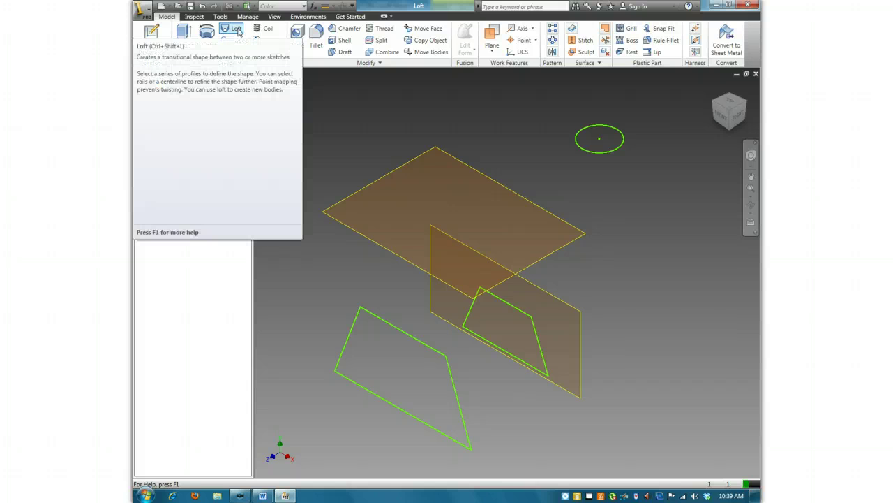
# Loft the lower profile, trapezoid and circle sketches into a curved solid.
pyautogui.click(236, 29)
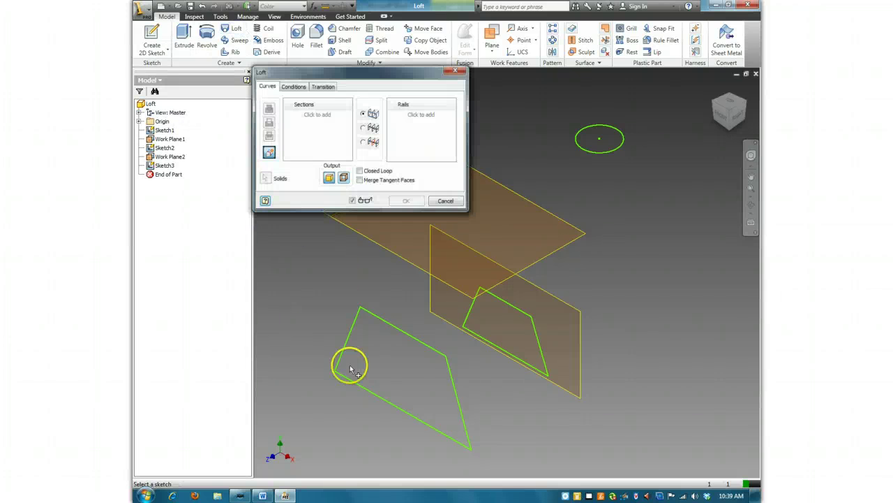
pyautogui.click(398, 333)
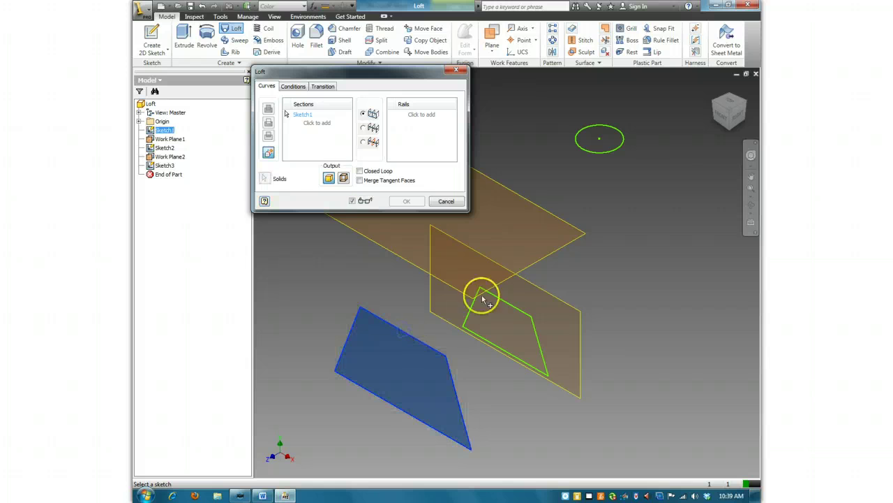
pyautogui.click(524, 312)
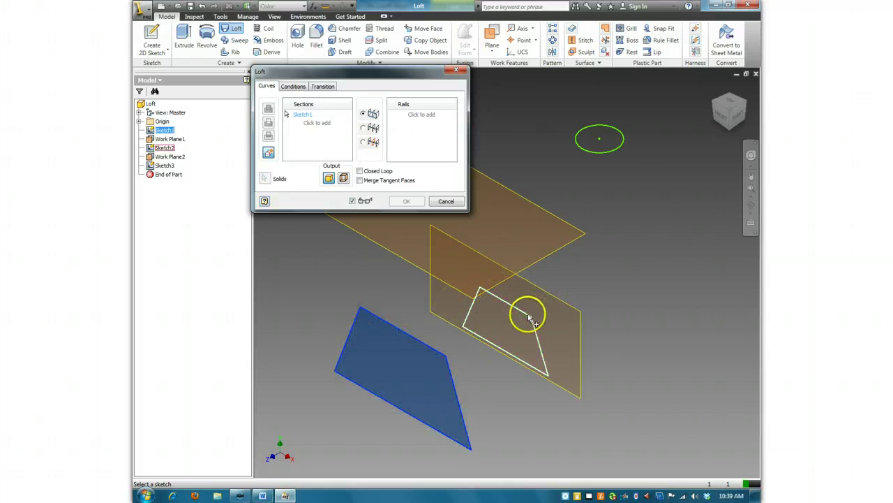
pyautogui.click(596, 152)
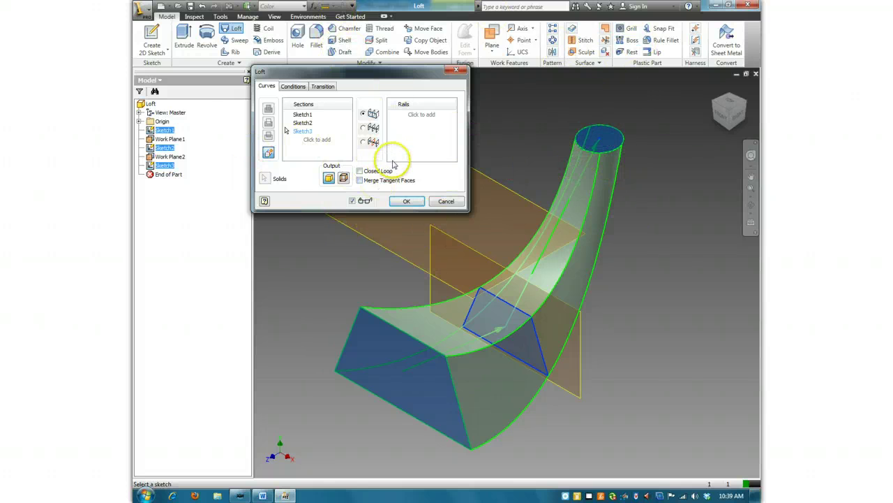
pyautogui.click(406, 201)
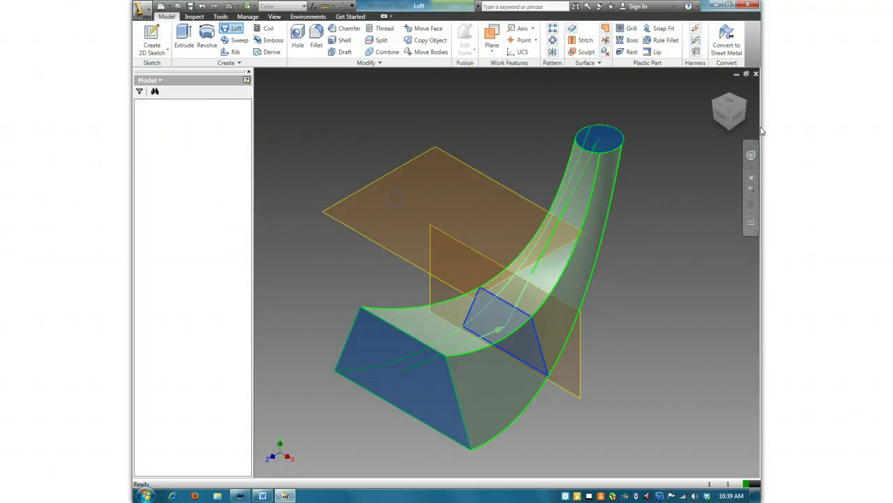
# Inspect the loft from behind, then undo it back to the bare profiles.
pyautogui.keyDown('shift'); pyautogui.moveTo(505, 289); pyautogui.dragTo(612, 67, button='middle'); pyautogui.keyUp('shift')
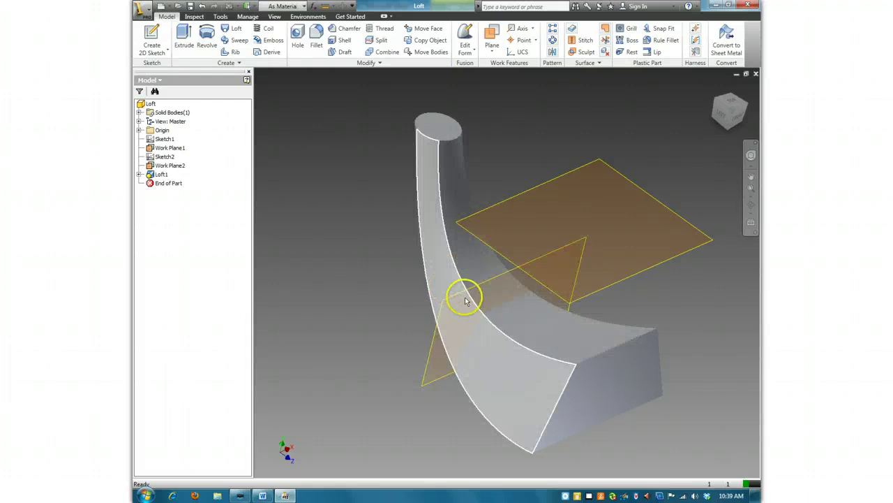
pyautogui.click(551, 183)
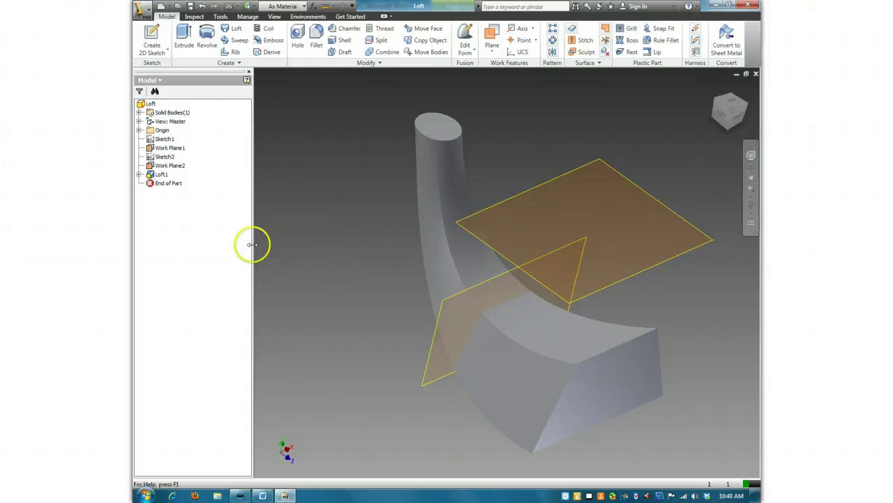
pyautogui.click(203, 6)
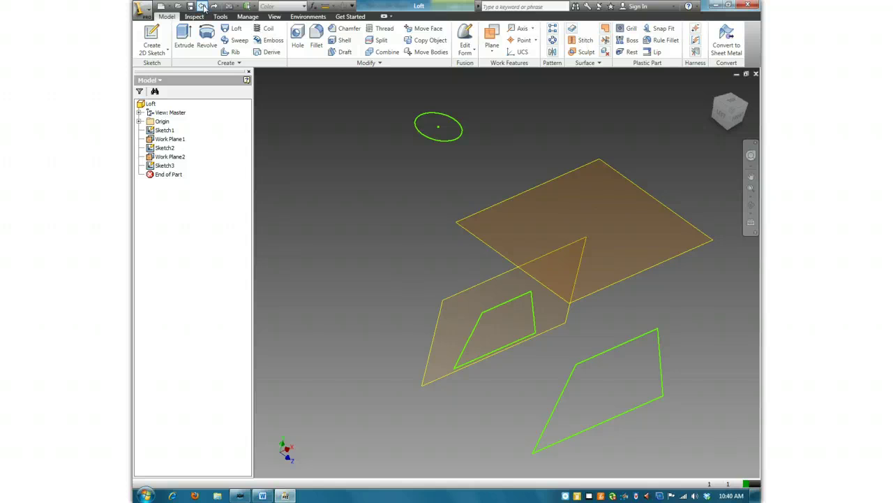
# Recover the closed Loft part with Undo and Redo, and start a fresh loft.
pyautogui.click(203, 6)
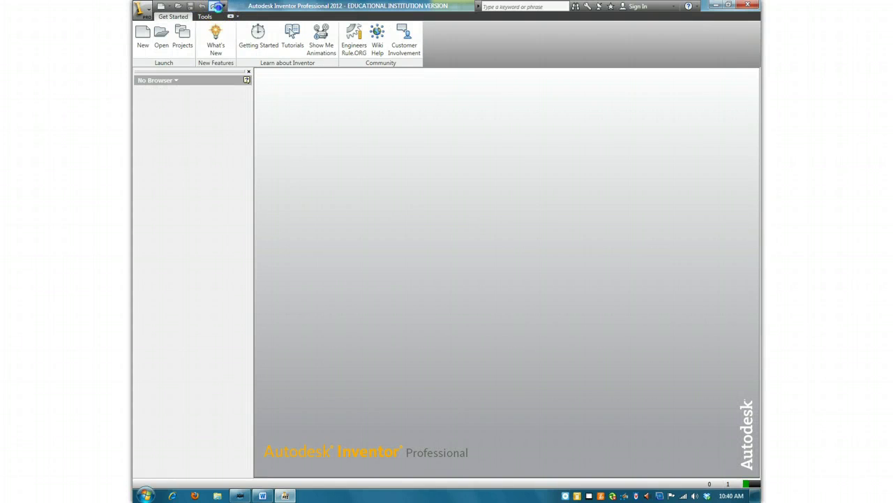
pyautogui.click(215, 6)
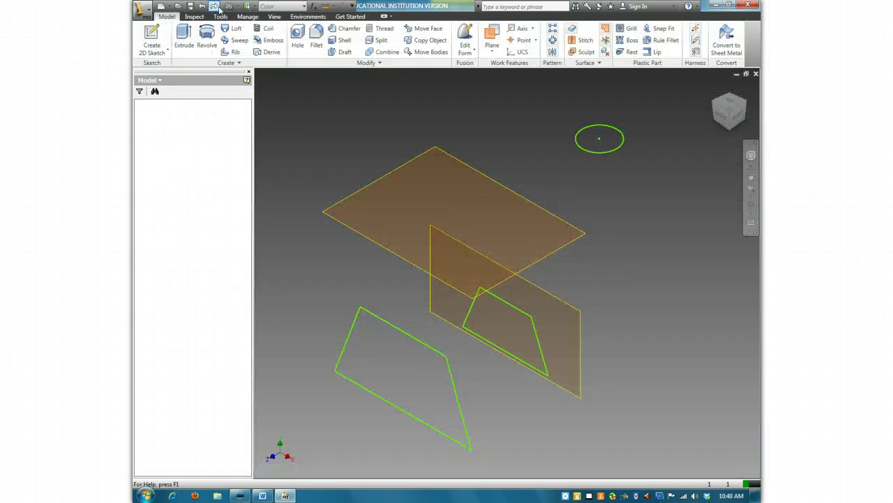
pyautogui.click(232, 30)
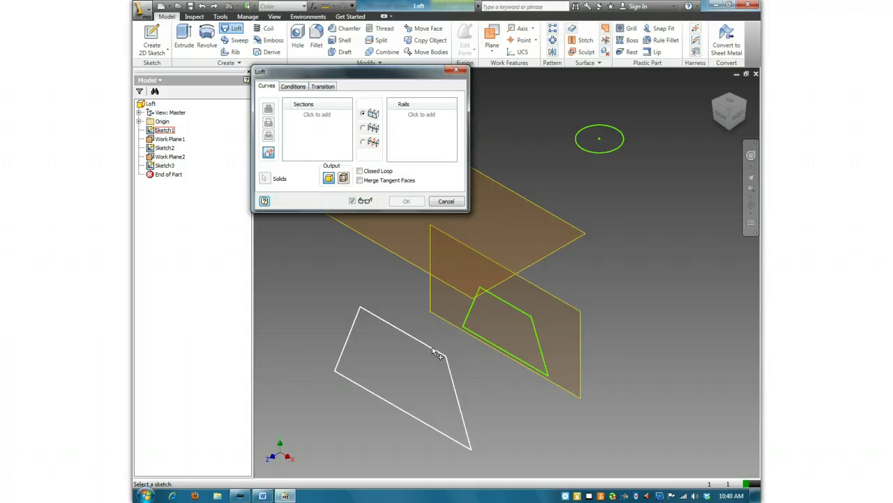
# Try the Rails, Center Line and Area Loft modes on the three profiles, then cancel.
pyautogui.click(432, 347)
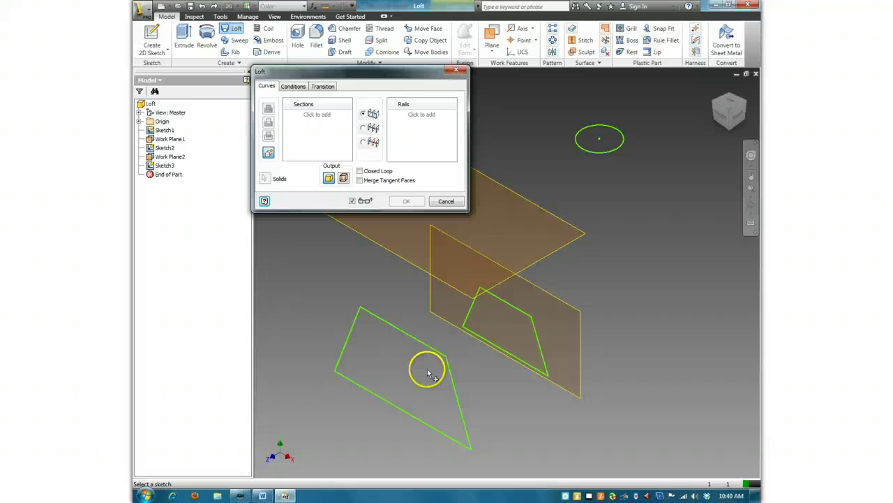
pyautogui.click(363, 129)
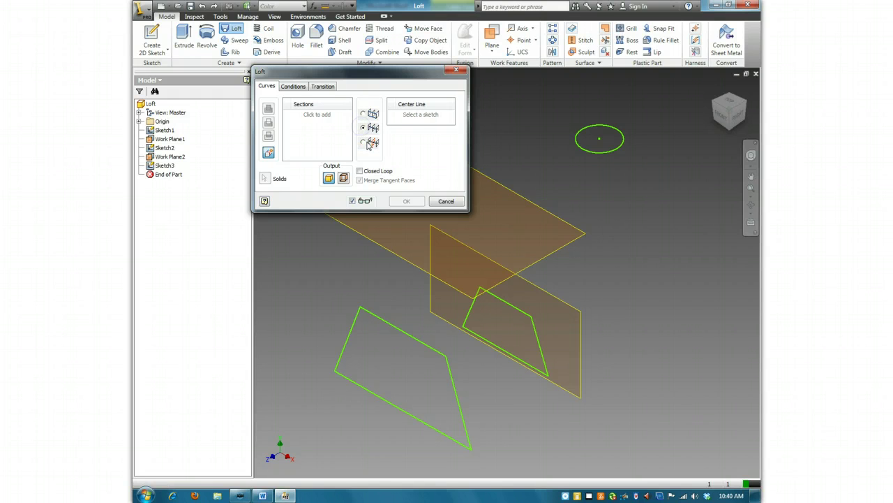
pyautogui.click(363, 143)
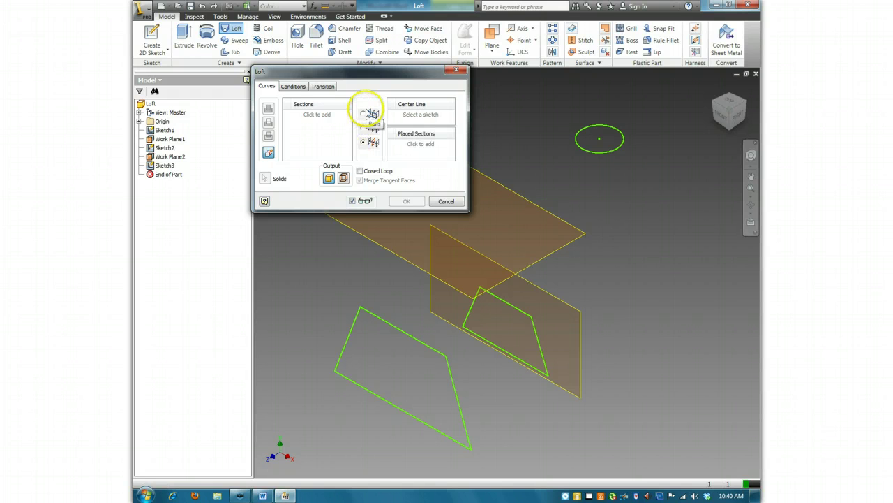
pyautogui.click(363, 115)
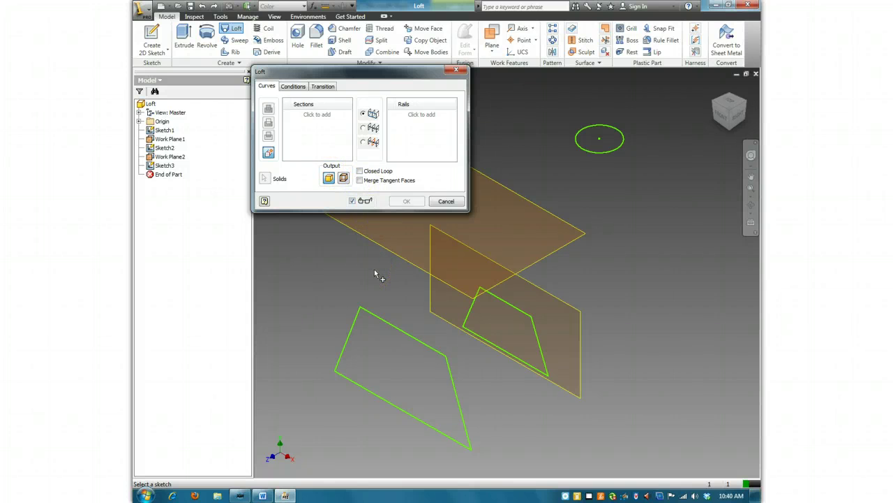
pyautogui.click(445, 356)
pyautogui.click(499, 298)
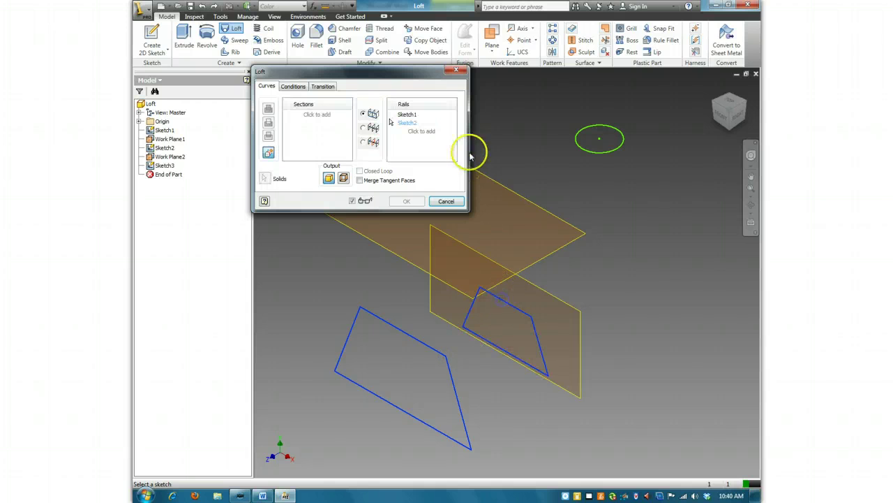
pyautogui.click(599, 148)
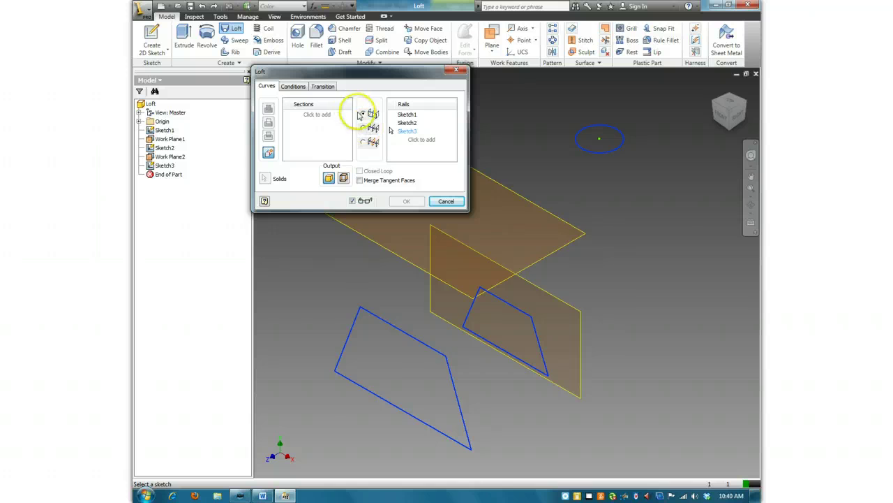
pyautogui.click(363, 114)
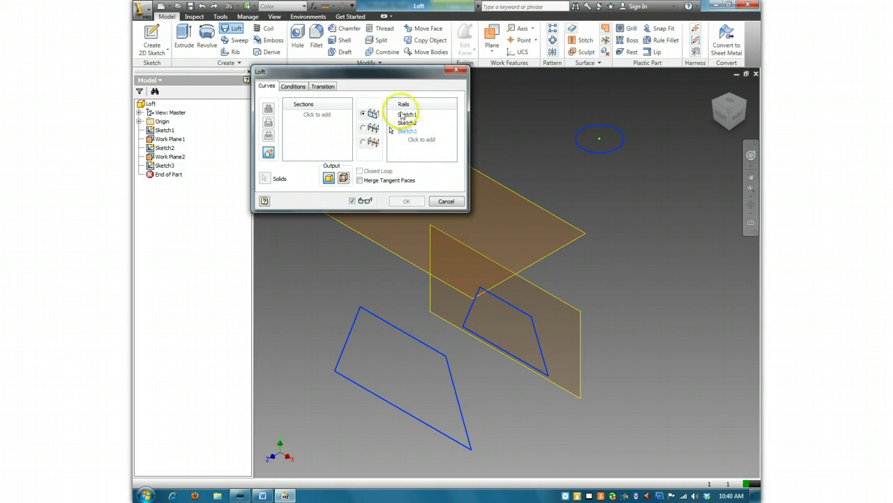
pyautogui.click(365, 129)
pyautogui.click(366, 141)
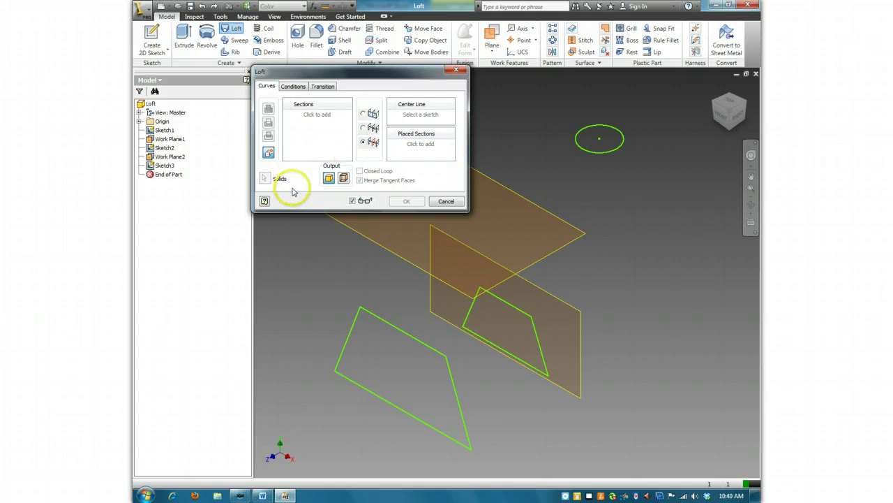
pyautogui.click(446, 201)
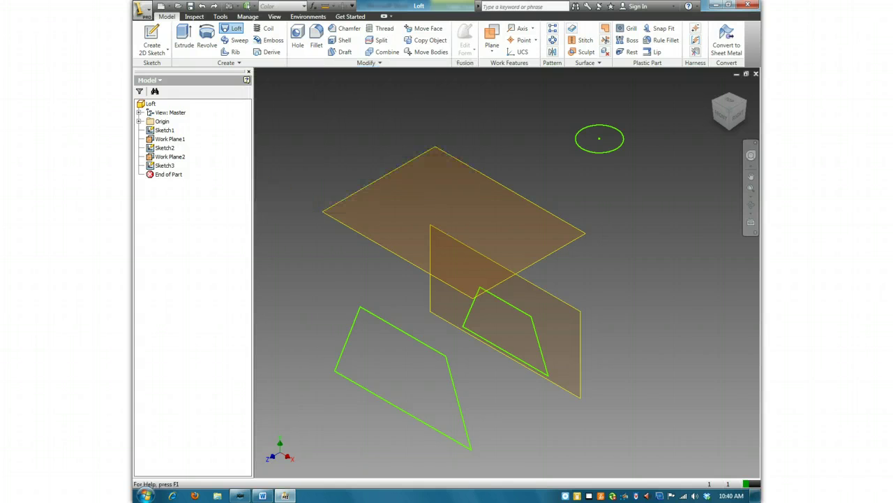
# Loft Sketch1, Sketch2 and Sketch3 into the curved solid Loft1.
pyautogui.click(235, 34)
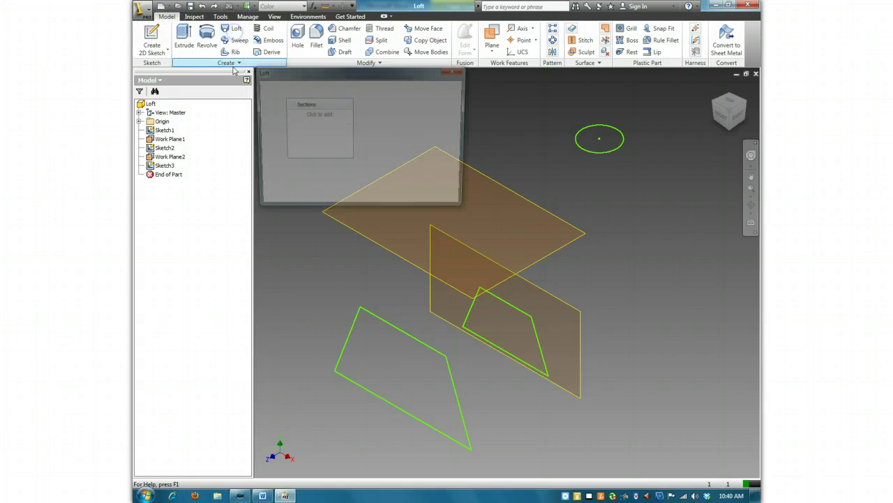
pyautogui.click(451, 362)
pyautogui.click(525, 317)
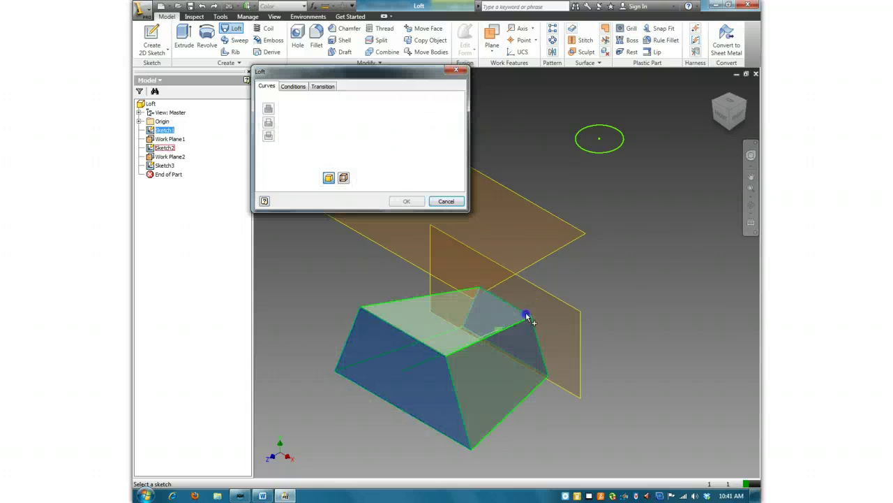
pyautogui.click(593, 151)
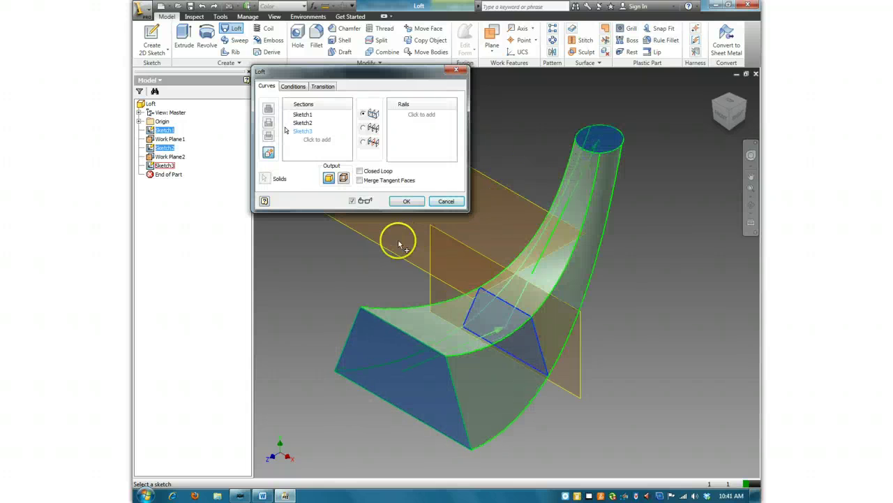
pyautogui.click(406, 201)
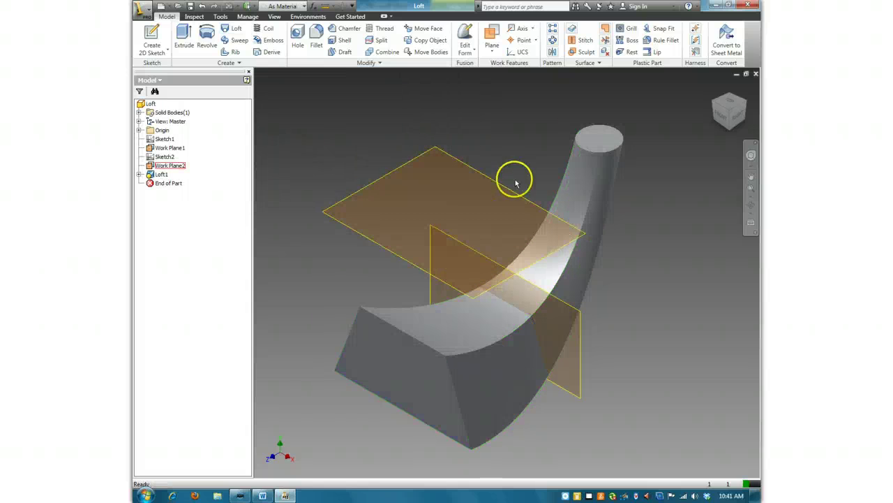
# Try deleting the horizontal work plane, then cancel and dismiss its options.
pyautogui.click(545, 210)
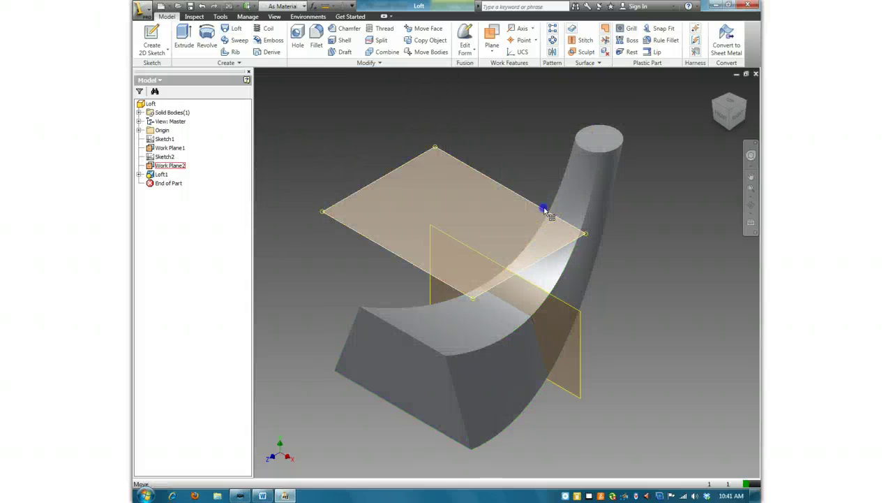
pyautogui.press('Delete')
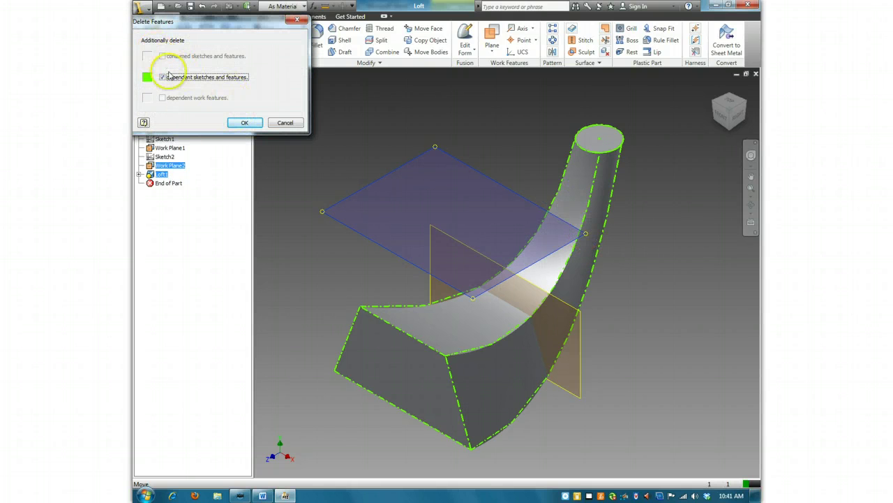
pyautogui.click(286, 124)
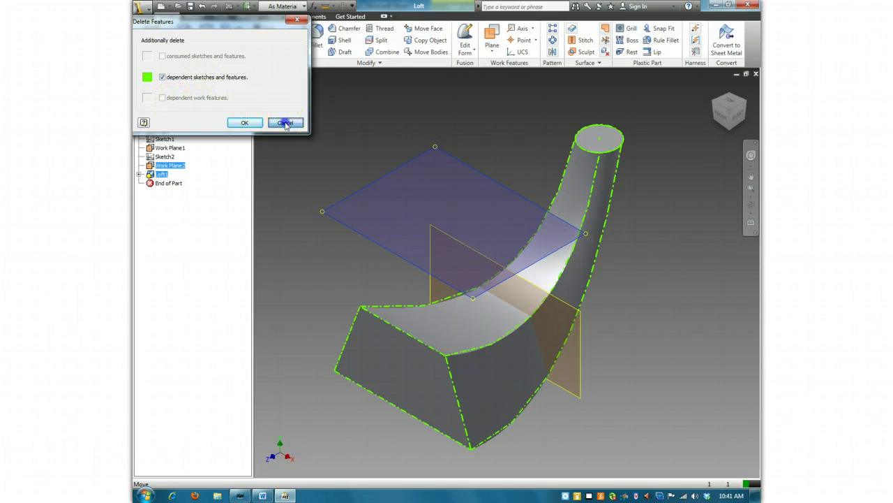
pyautogui.rightClick(586, 235)
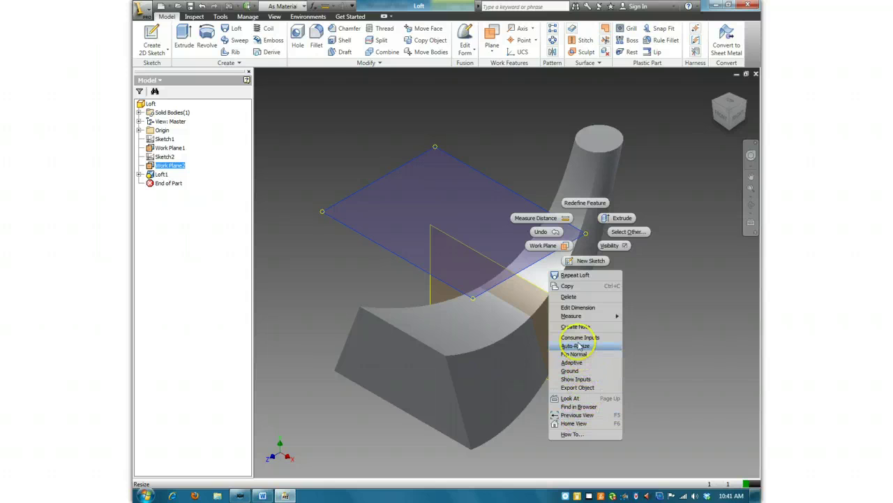
pyautogui.click(368, 112)
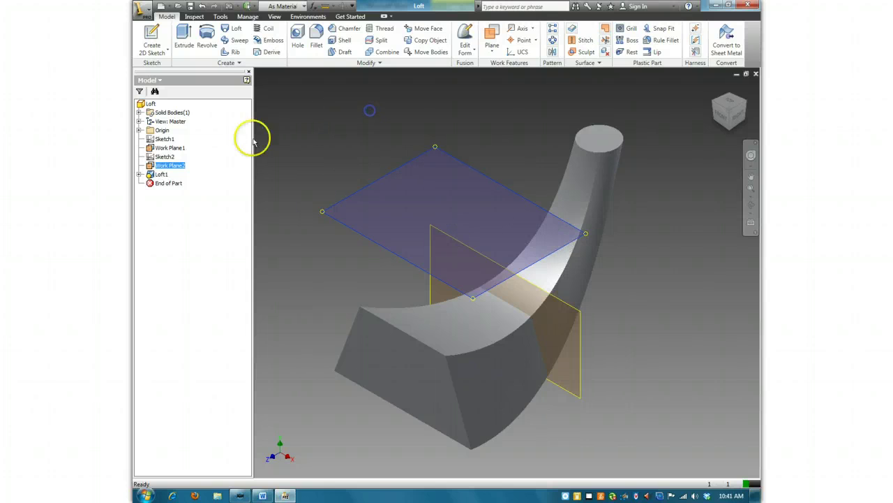
# Hide the work plane cutting through the loft using Visibility from its right-click menu.
pyautogui.click(475, 299)
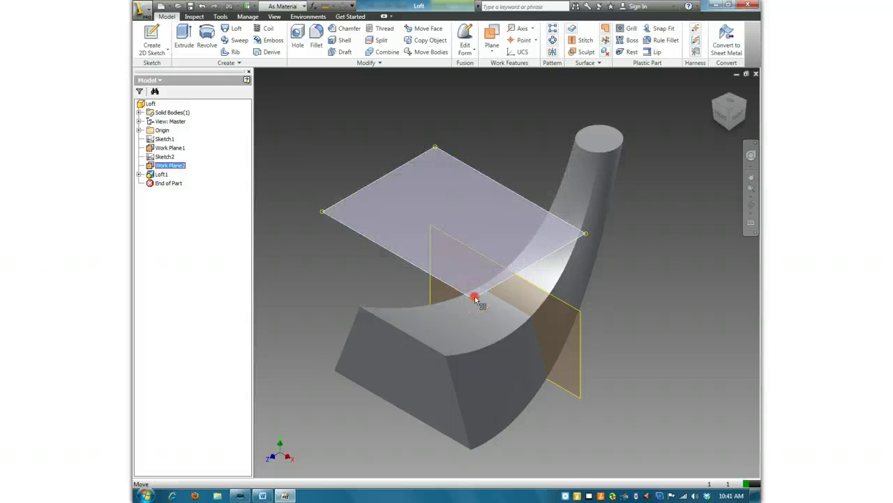
pyautogui.rightClick(475, 298)
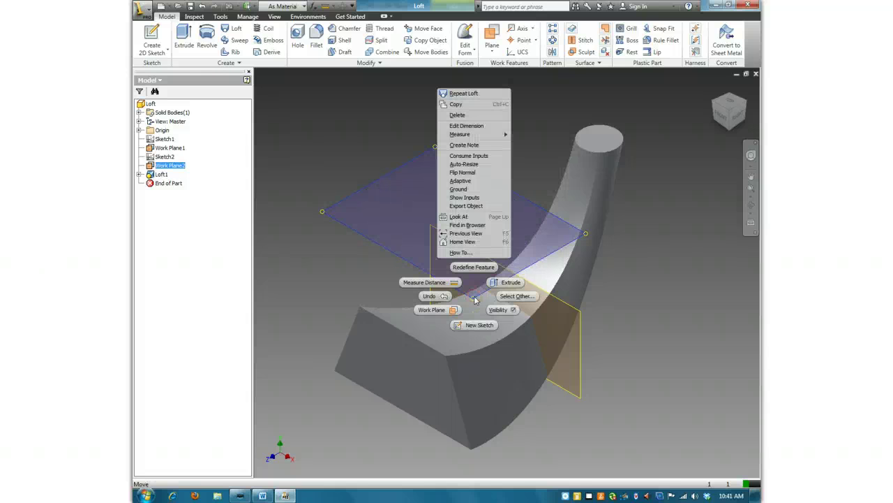
pyautogui.click(511, 312)
pyautogui.moveTo(589, 334); pyautogui.dragTo(579, 316)
pyautogui.click(582, 377)
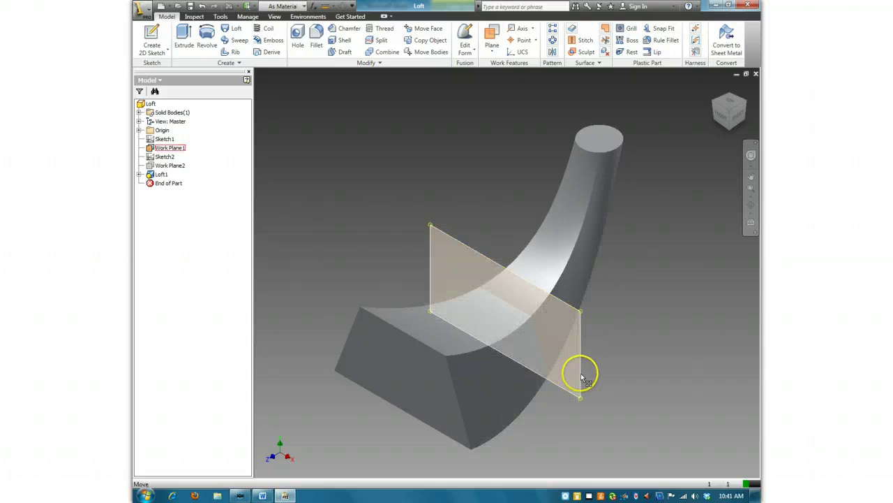
pyautogui.rightClick(582, 377)
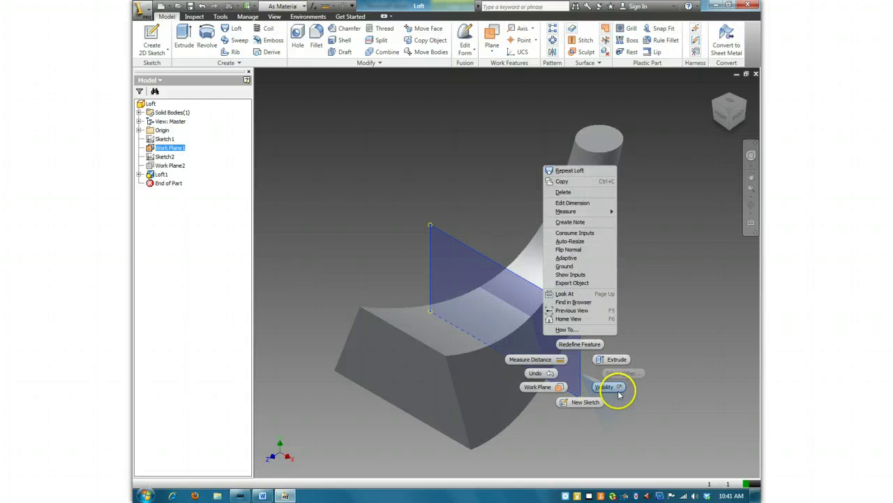
pyautogui.click(613, 387)
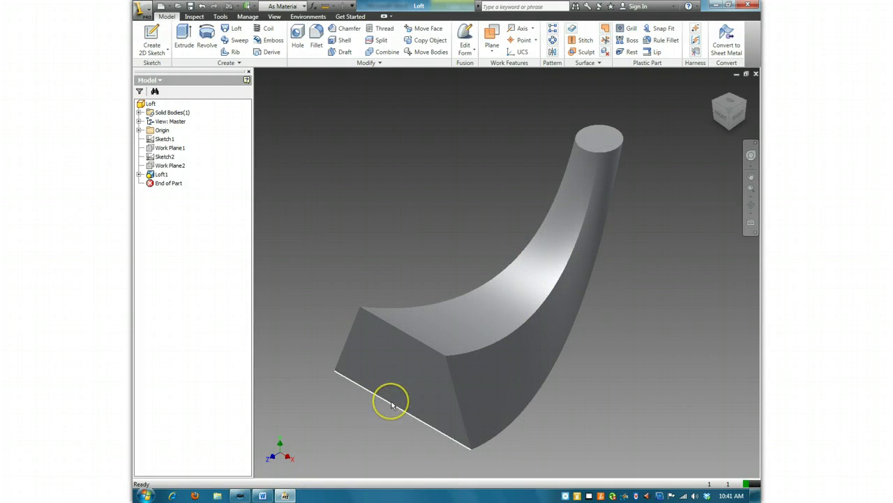
pyautogui.moveTo(392, 405)
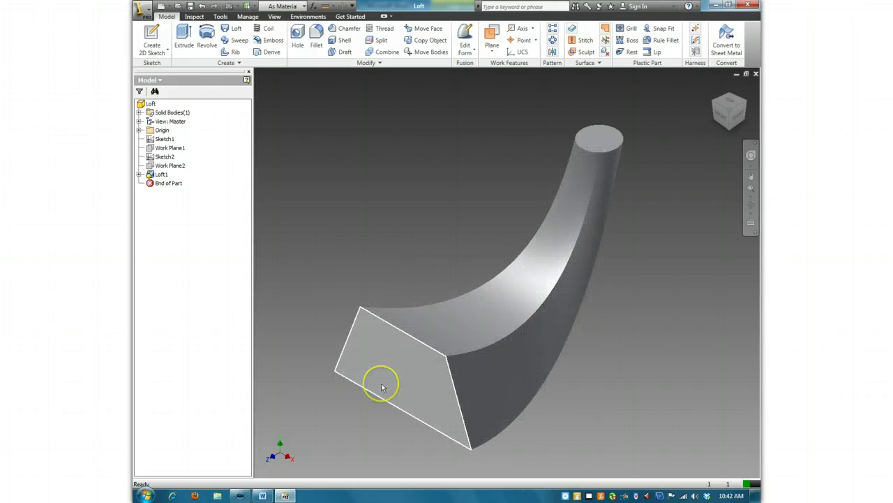
pyautogui.moveTo(383, 388)
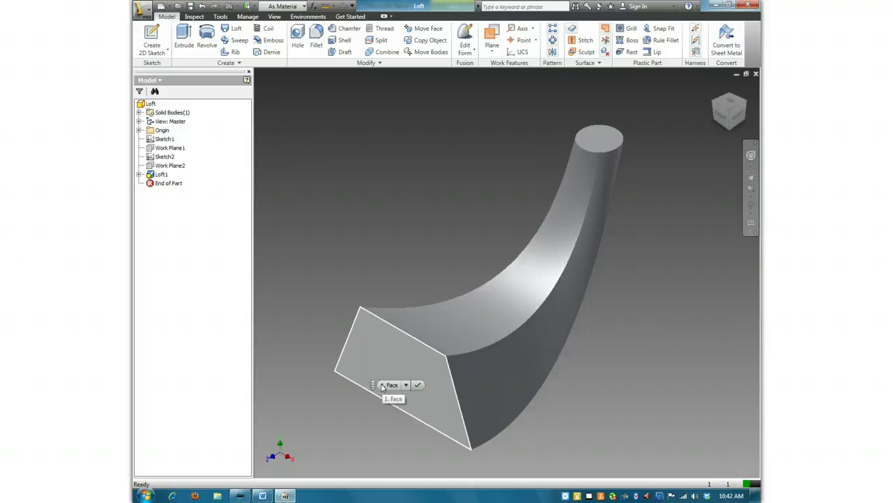
pyautogui.click(381, 364)
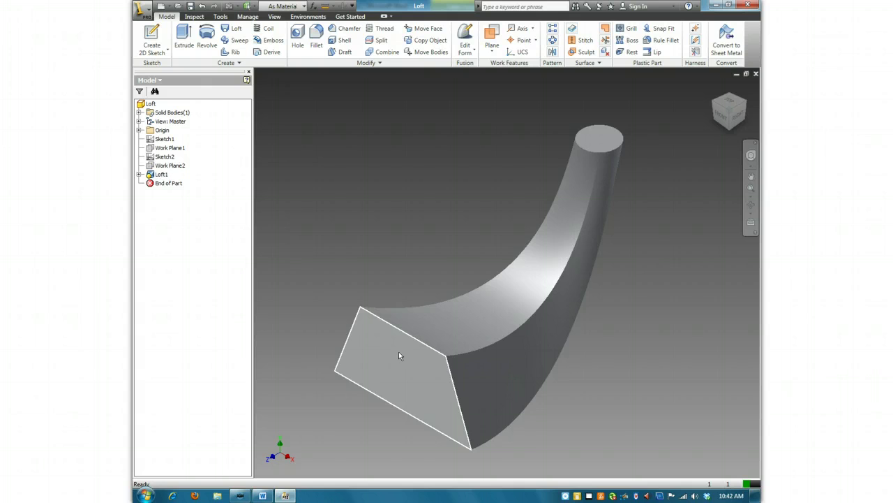
pyautogui.moveTo(399, 354)
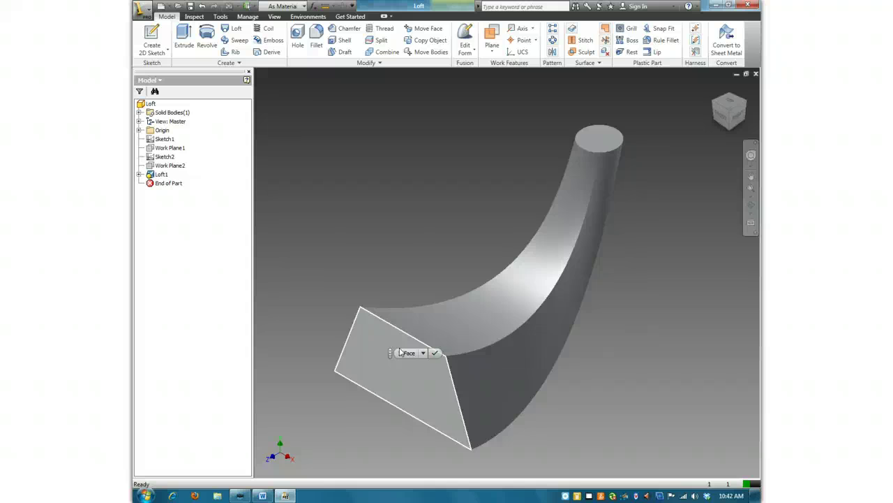
pyautogui.click(447, 351)
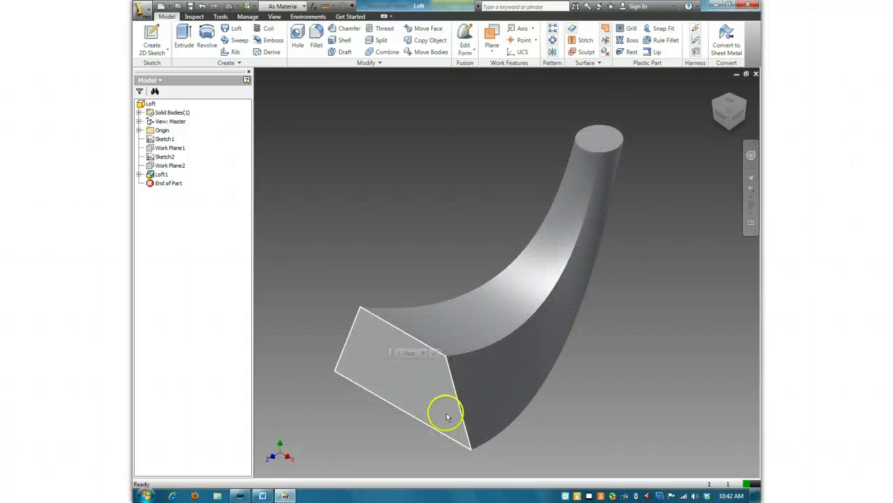
pyautogui.click(472, 347)
pyautogui.click(354, 131)
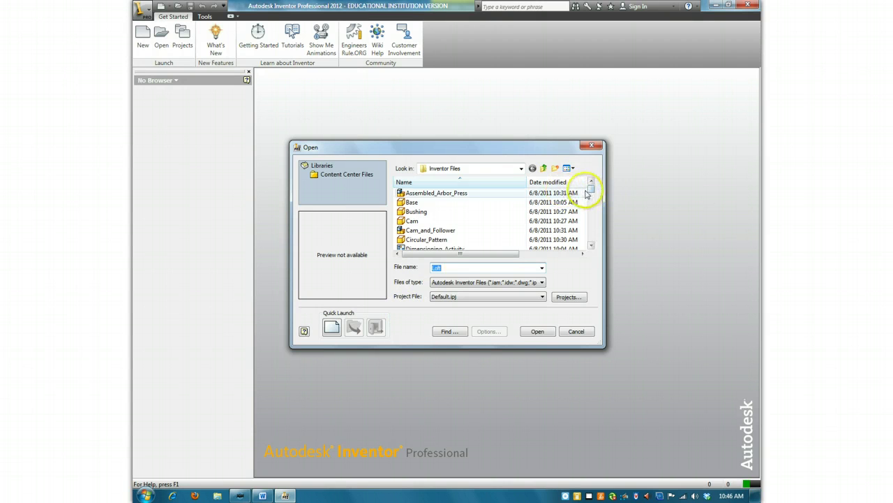
# Scroll the file list and open the Rectangular_Pattern part.
pyautogui.moveTo(591, 189); pyautogui.dragTo(585, 219)
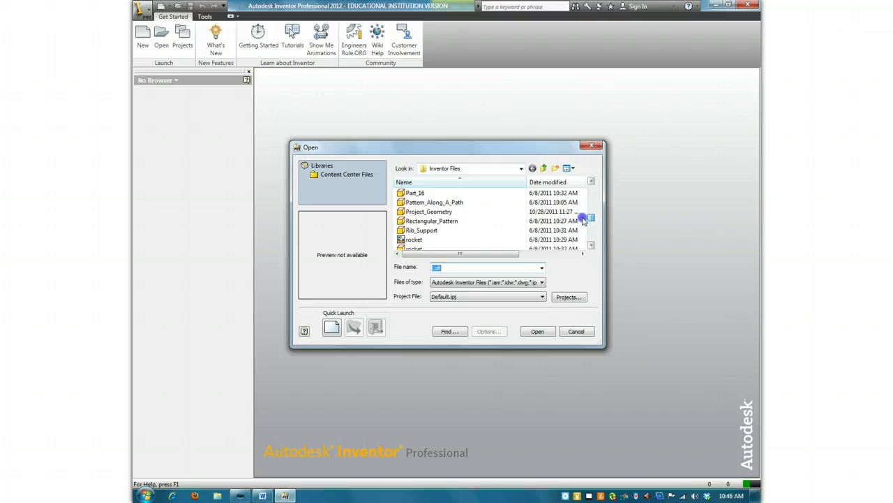
pyautogui.click(422, 221)
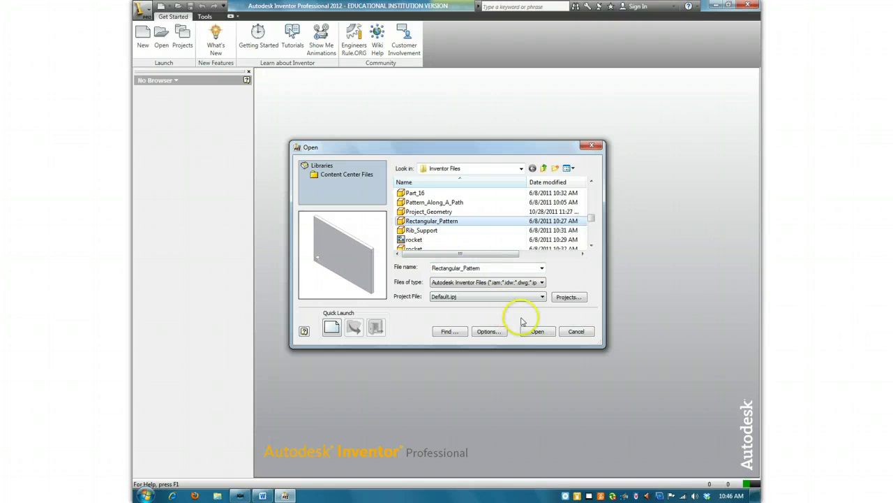
pyautogui.click(538, 332)
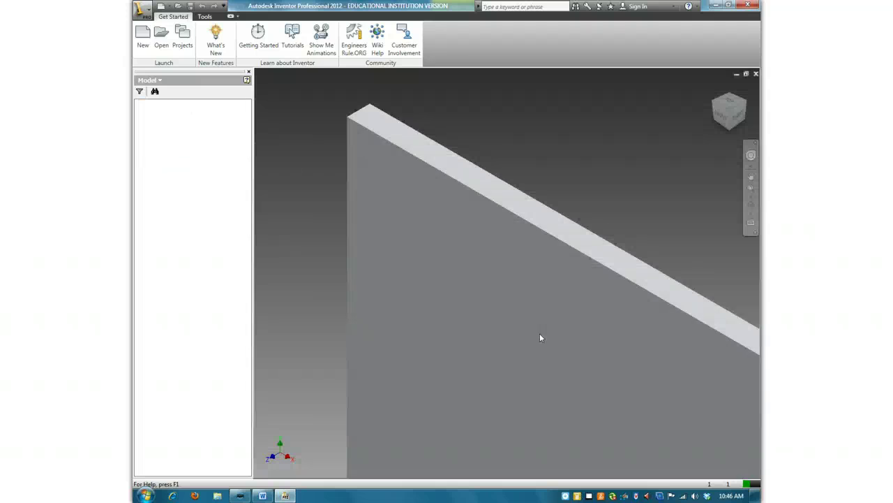
# View the plate from the ViewCube Front face, tilted slightly, and start Rectangular Pattern.
pyautogui.click(723, 117)
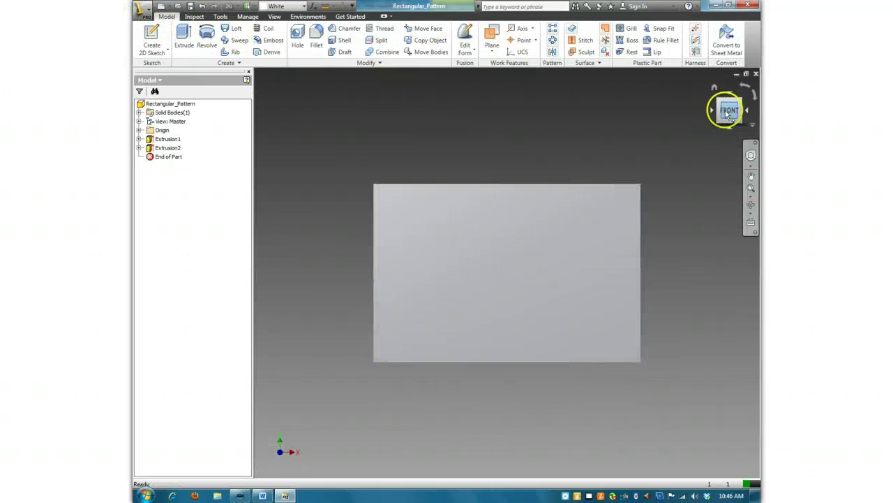
pyautogui.moveTo(728, 115); pyautogui.dragTo(708, 140)
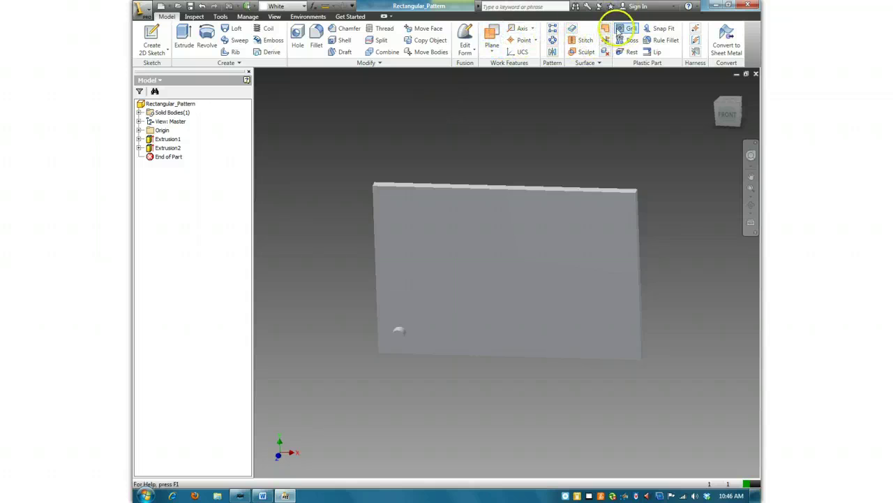
pyautogui.click(552, 29)
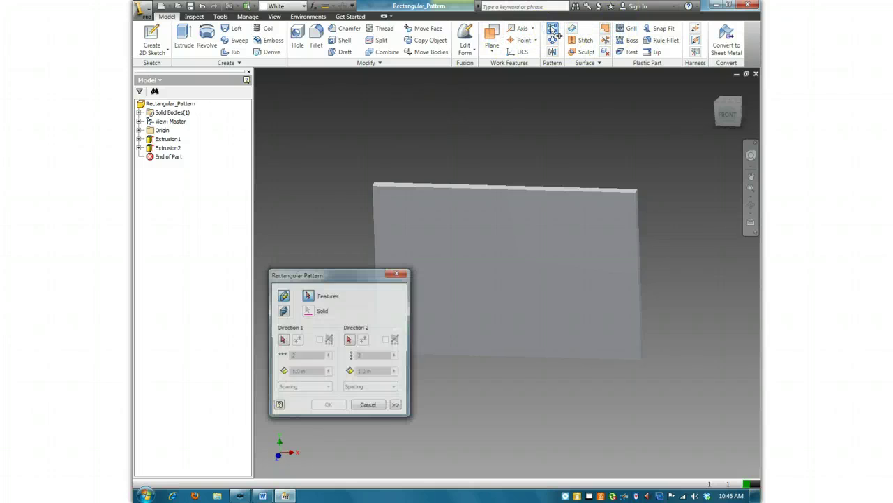
# Pick the boss and the bottom edge as first direction, reverse it, then cancel.
pyautogui.moveTo(347, 276); pyautogui.dragTo(250, 247)
pyautogui.click(399, 334)
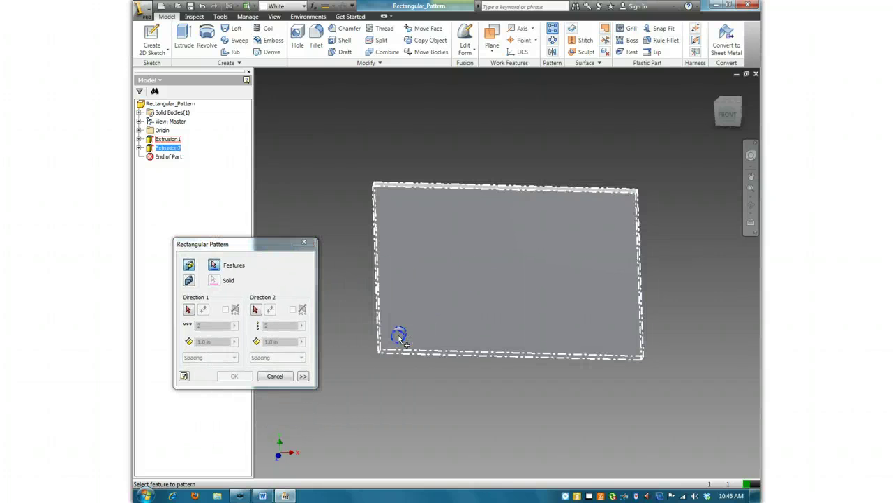
pyautogui.click(188, 310)
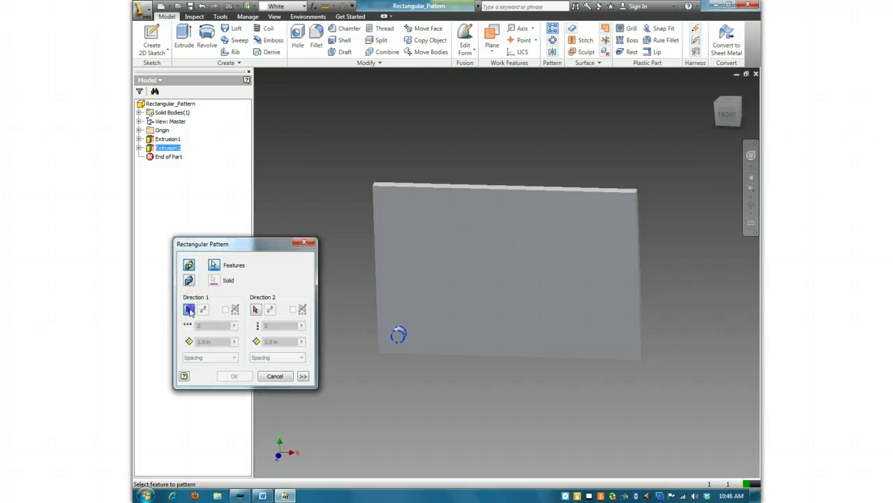
pyautogui.click(515, 356)
pyautogui.click(202, 311)
pyautogui.click(273, 376)
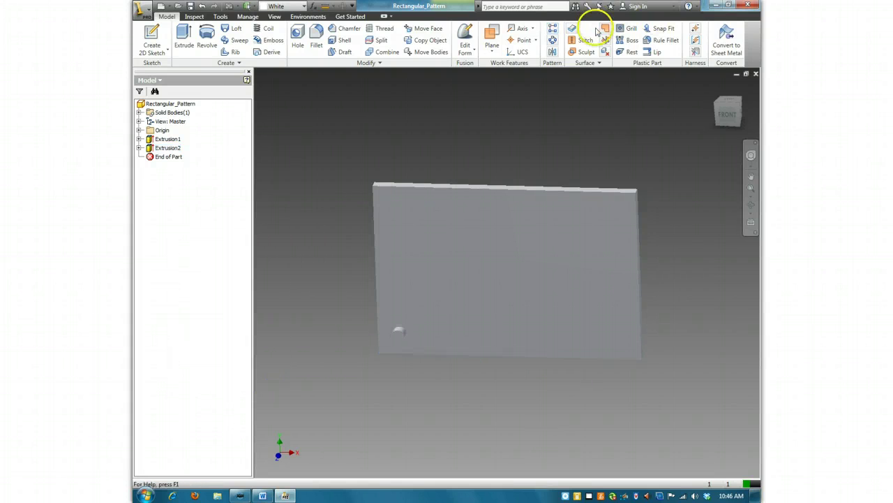
# Pattern the boss along the top edge and the flipped right edge.
pyautogui.click(552, 33)
pyautogui.click(400, 331)
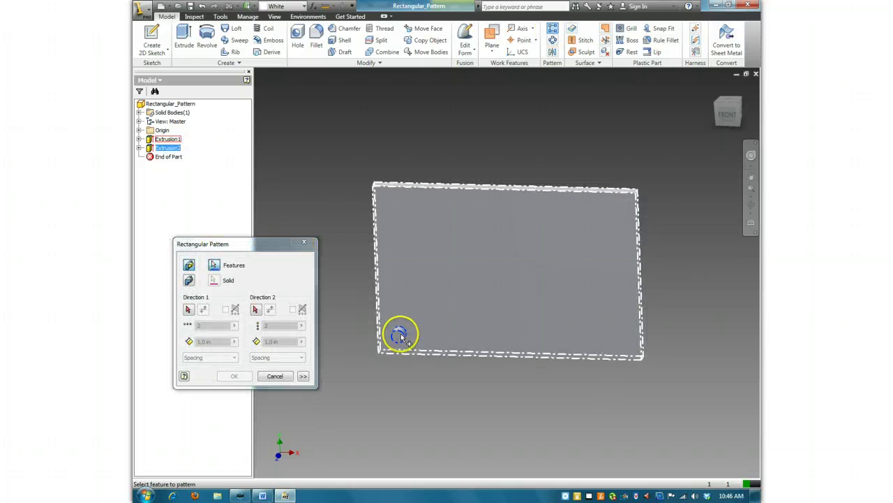
pyautogui.click(188, 309)
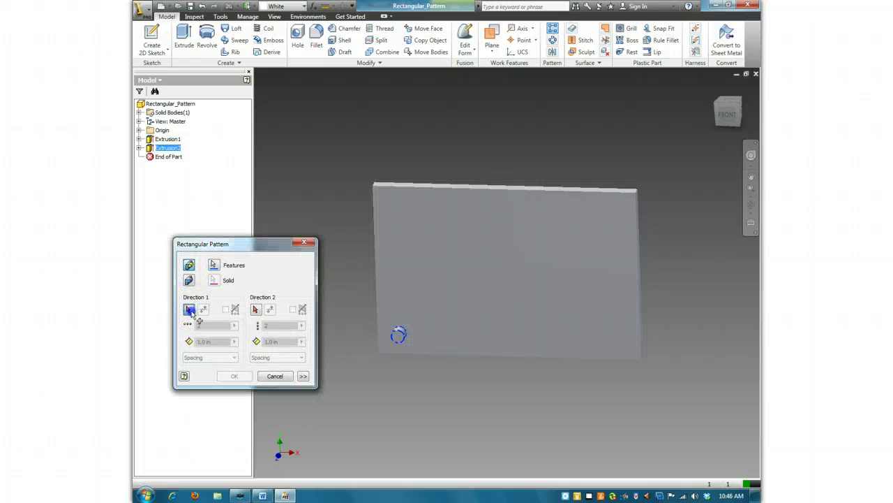
pyautogui.click(515, 189)
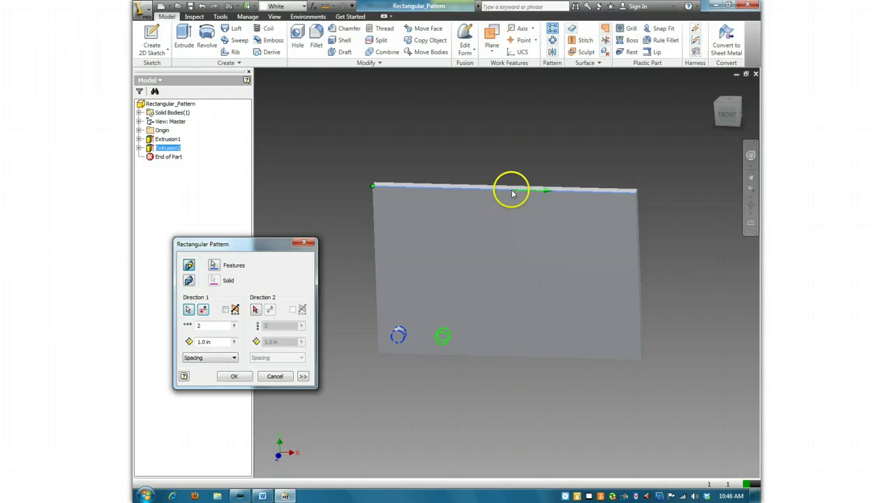
pyautogui.click(255, 309)
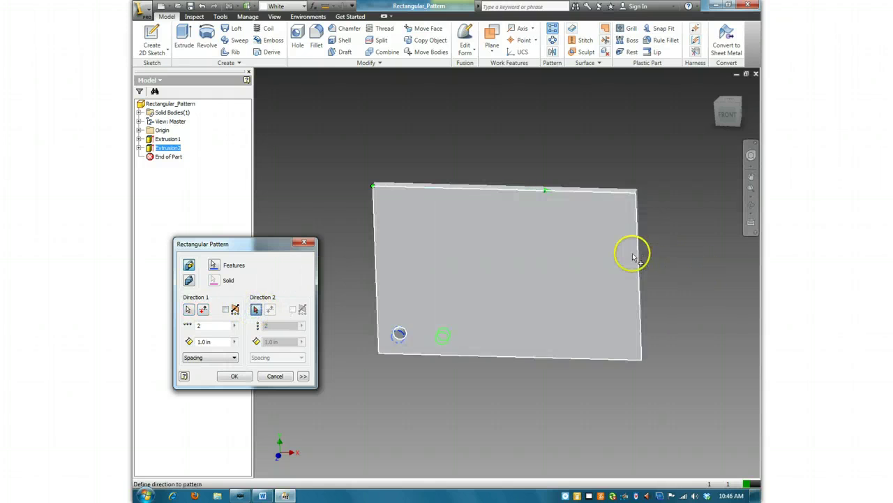
pyautogui.click(638, 256)
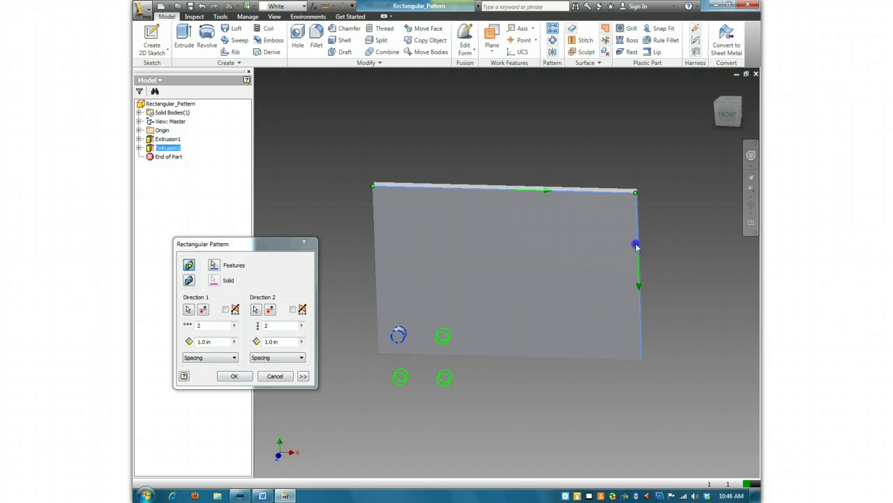
pyautogui.click(271, 309)
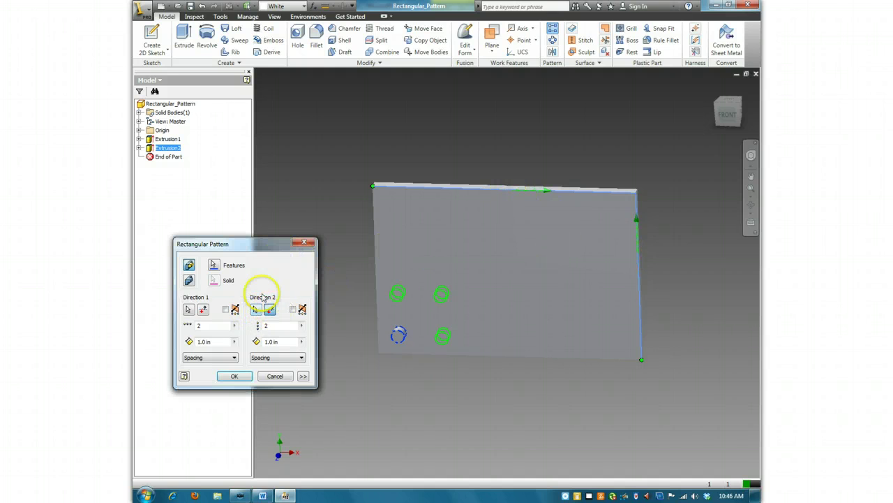
# Set the counts to 6 along the top edge and 4 rows, and create the pattern.
pyautogui.click(207, 325)
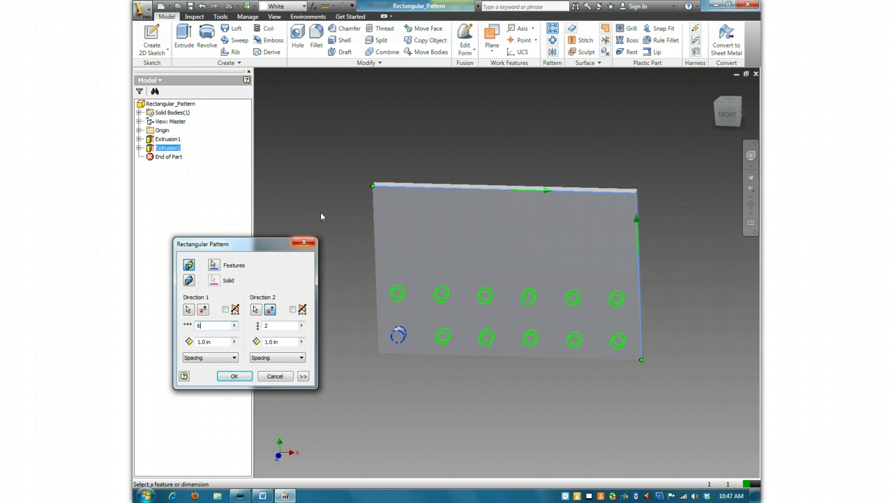
pyautogui.click(275, 325)
pyautogui.write('6')
pyautogui.press('BackSpace')
pyautogui.write('5')
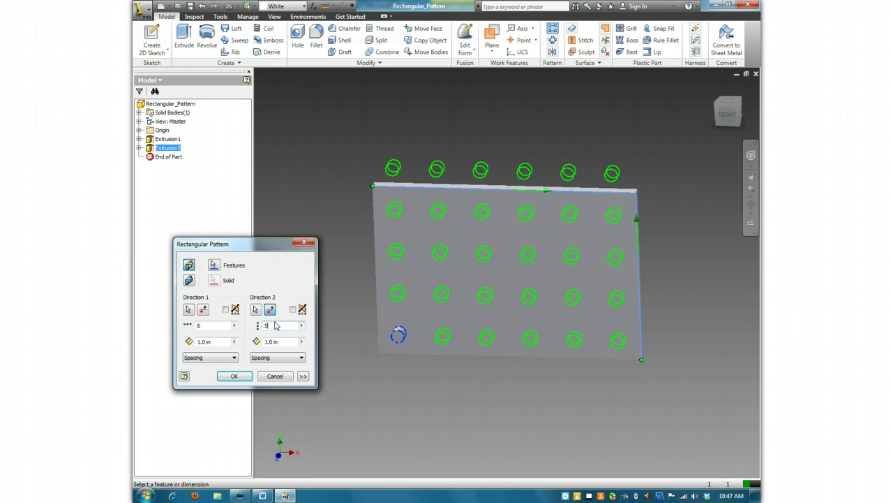
pyautogui.press('BackSpace')
pyautogui.write('4')
pyautogui.click(237, 376)
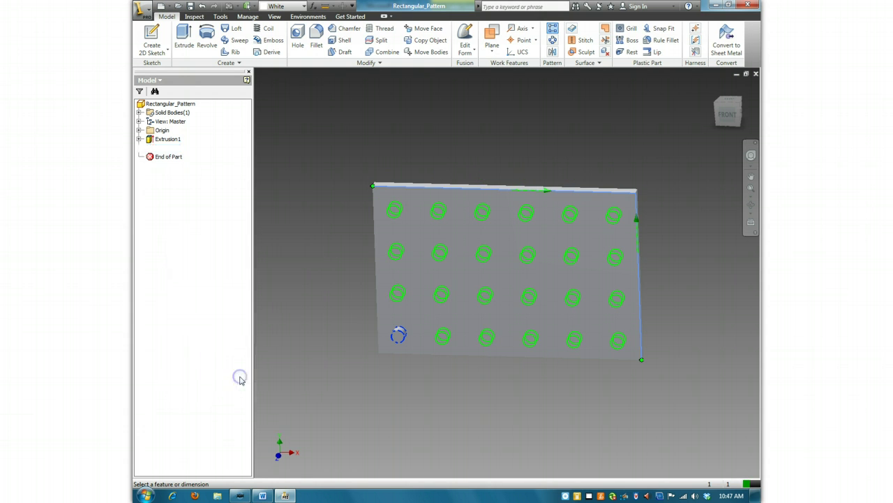
pyautogui.moveTo(728, 117); pyautogui.dragTo(684, 122)
pyautogui.moveTo(562, 477); pyautogui.dragTo(710, 119)
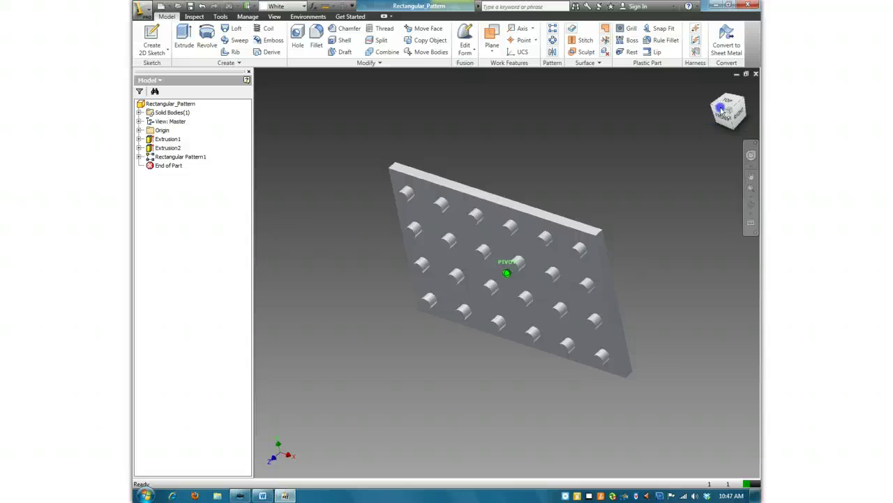
pyautogui.click(728, 123)
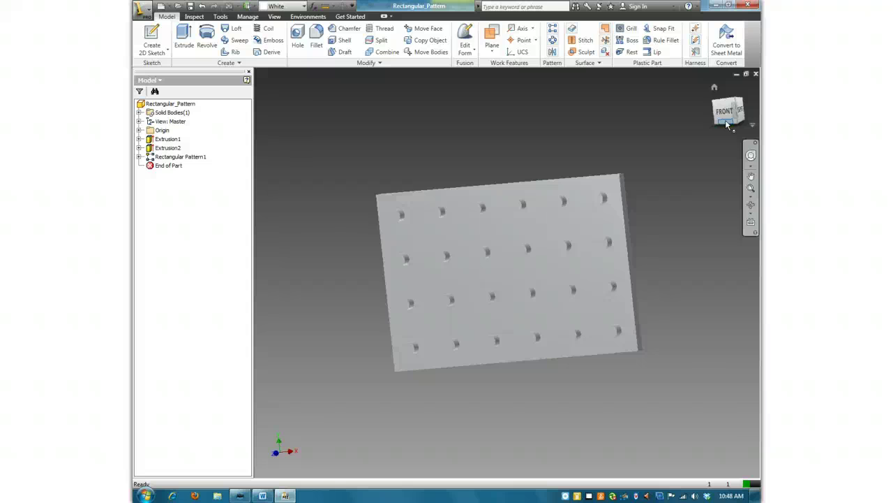
pyautogui.click(546, 98)
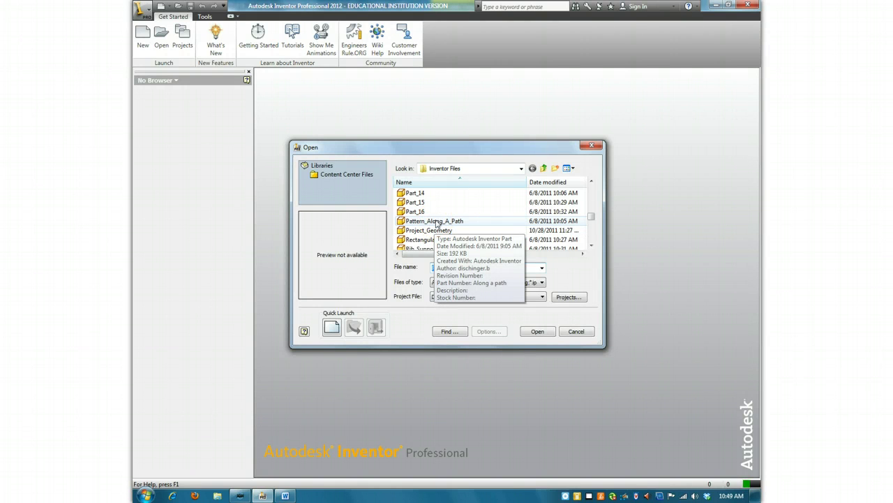
# Open Pattern_Along_A_Path and reorient it with a ViewCube corner.
pyautogui.doubleClick(436, 221)
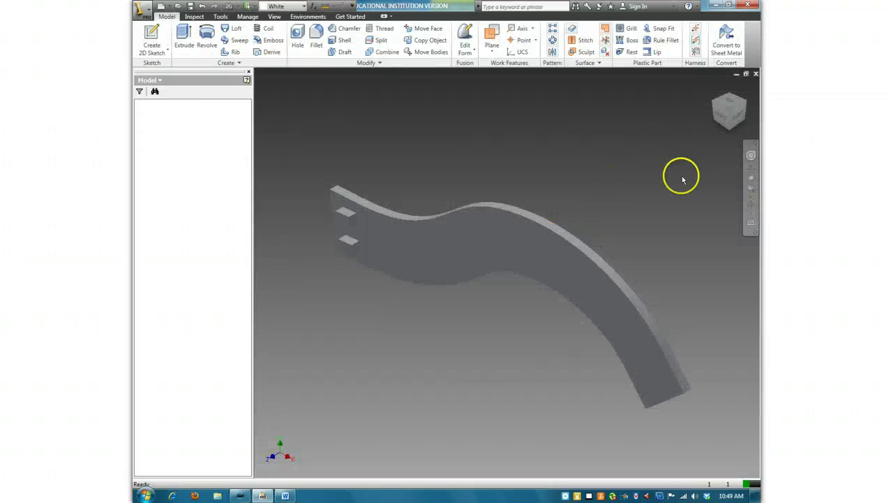
pyautogui.click(738, 103)
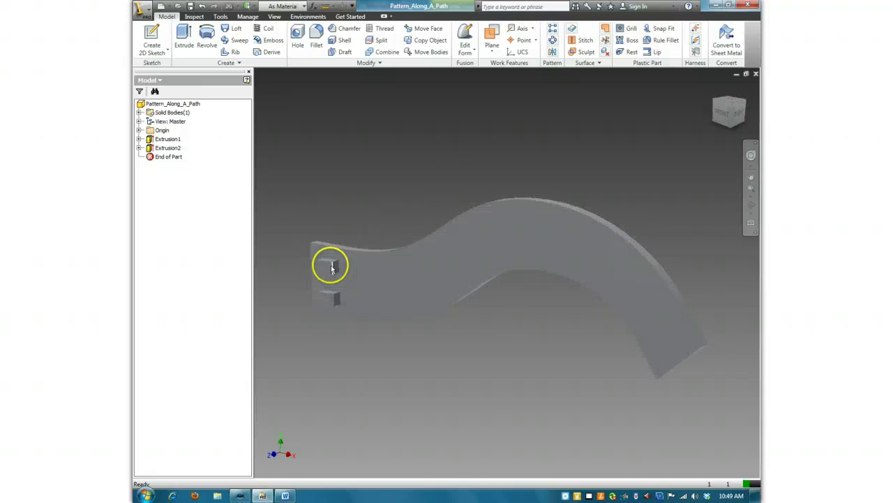
# Start a rectangular pattern of the two small extrusions along the curved top edge.
pyautogui.click(553, 32)
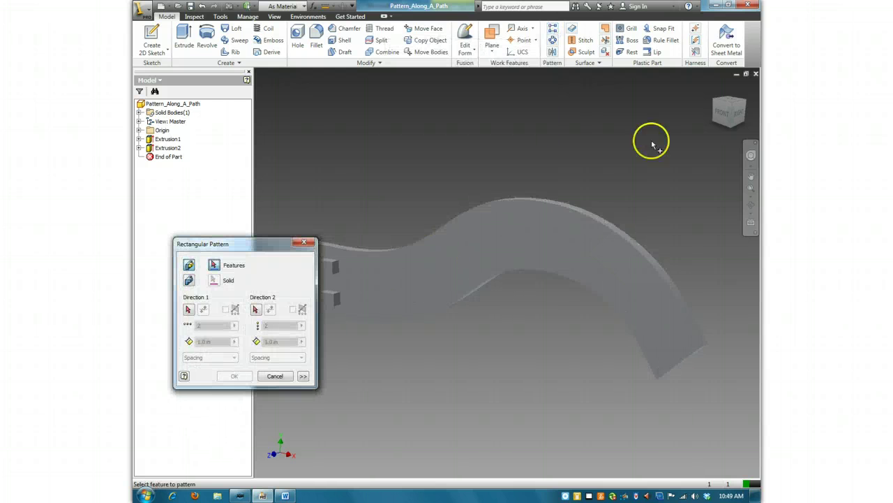
pyautogui.moveTo(742, 119); pyautogui.dragTo(744, 76)
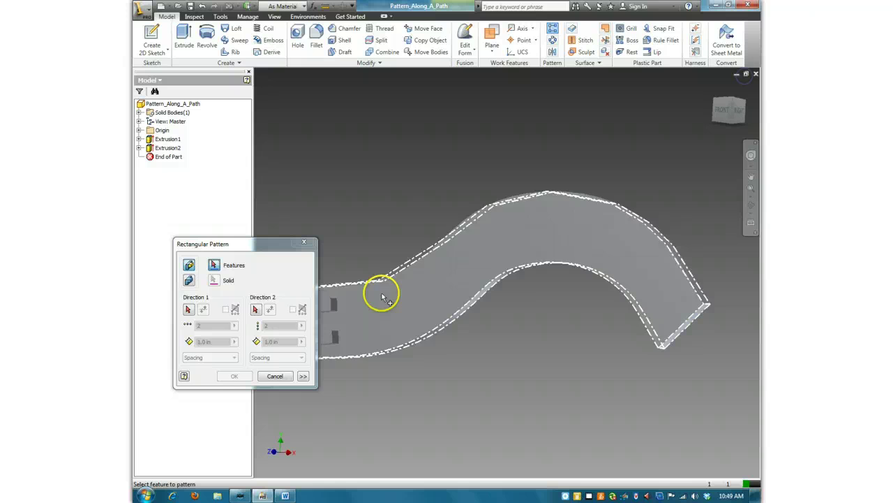
pyautogui.click(330, 308)
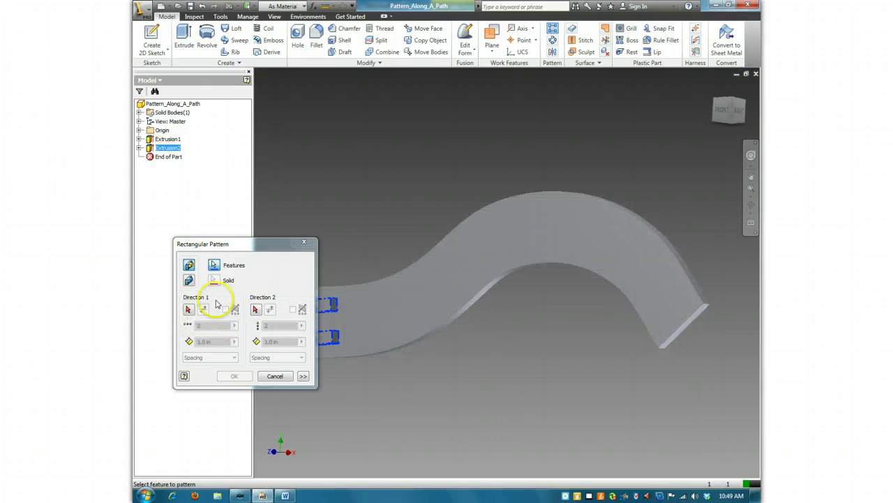
pyautogui.click(189, 310)
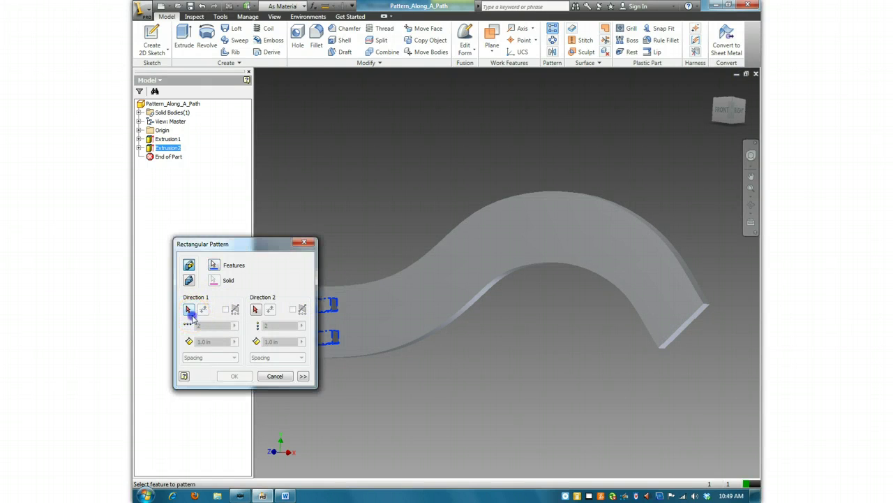
pyautogui.click(382, 281)
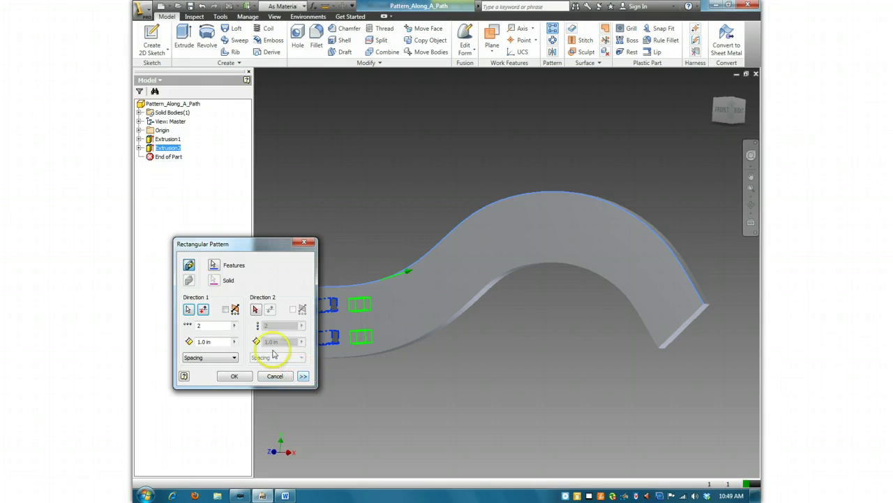
# Set 13 instances, orient the copies to Direction1, and create the pattern.
pyautogui.click(220, 326)
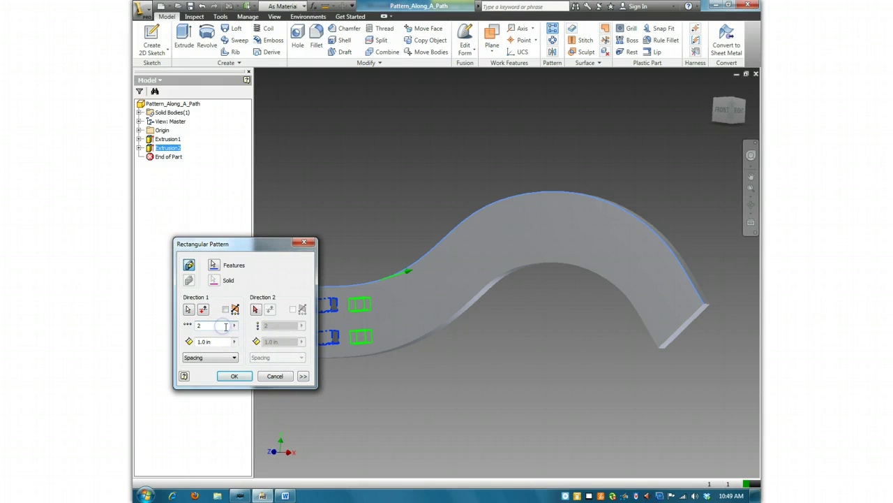
pyautogui.press('BackSpace')
pyautogui.write('13')
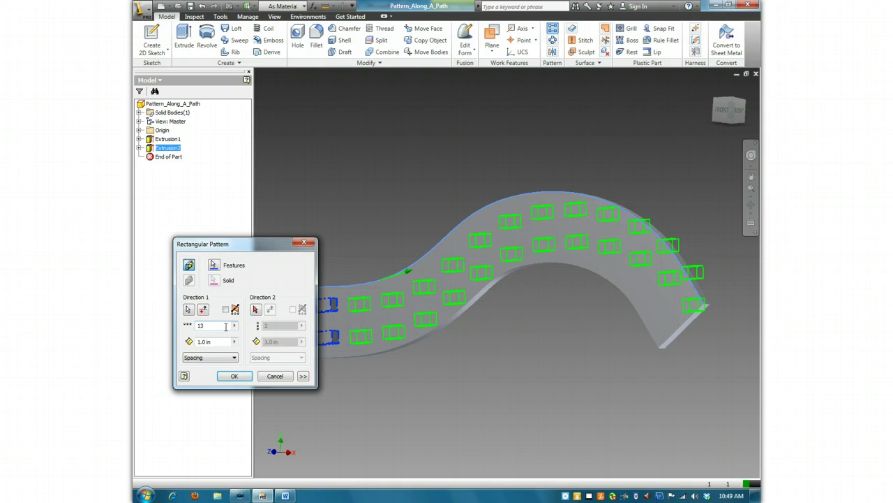
pyautogui.click(302, 376)
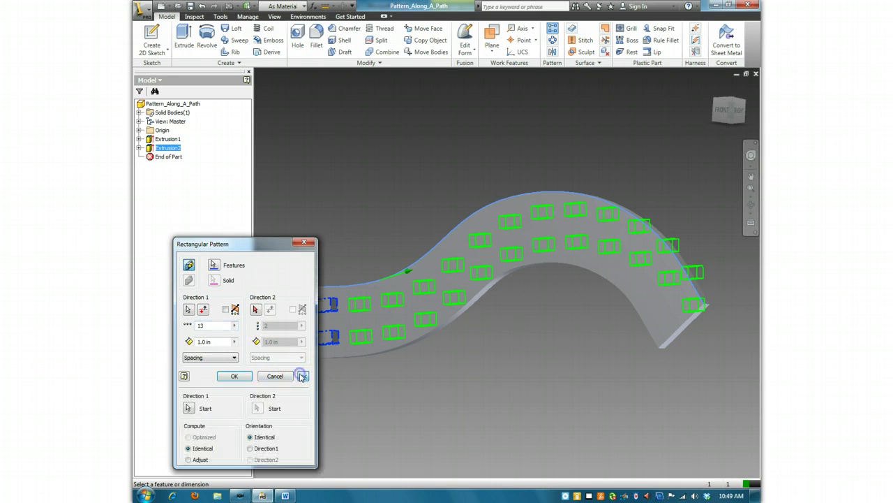
pyautogui.click(250, 449)
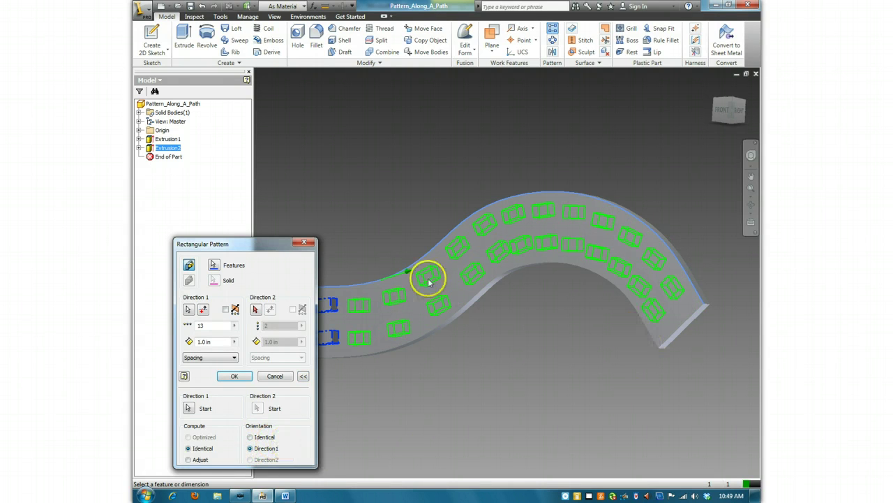
pyautogui.click(234, 377)
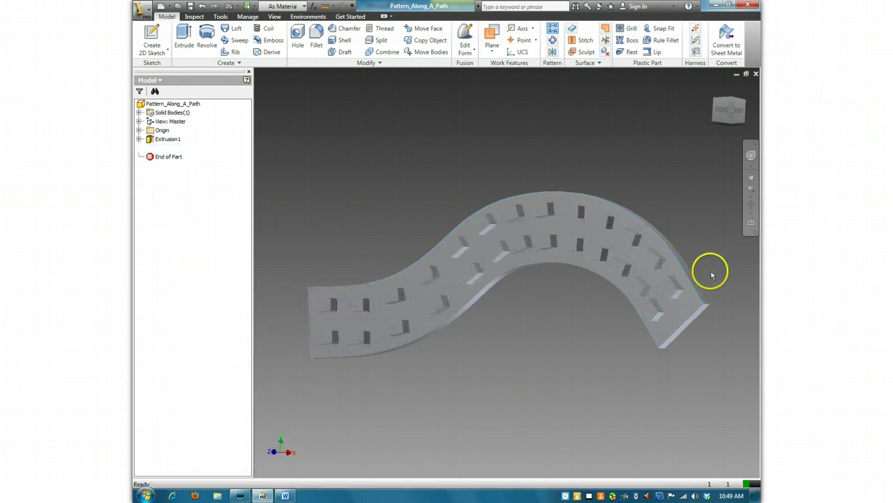
# Orbit to check the curved-path pattern, then close the part and show the Open dialog.
pyautogui.moveTo(730, 105); pyautogui.dragTo(730, 467)
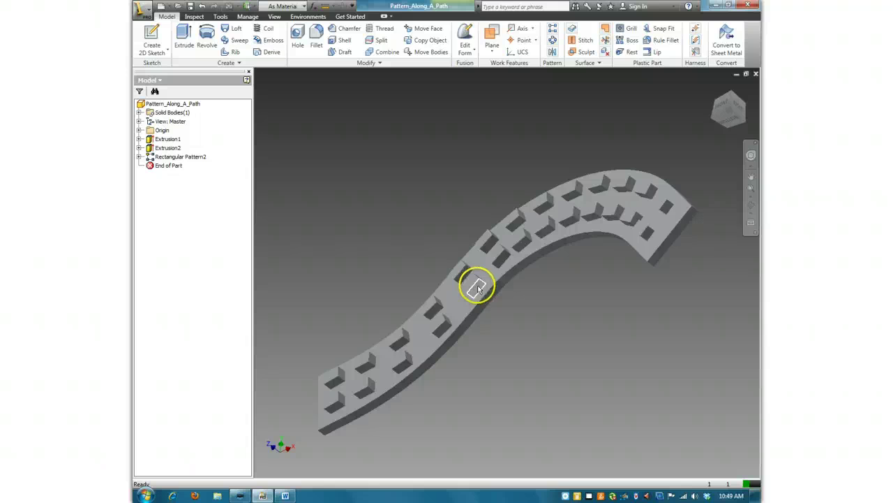
pyautogui.click(459, 299)
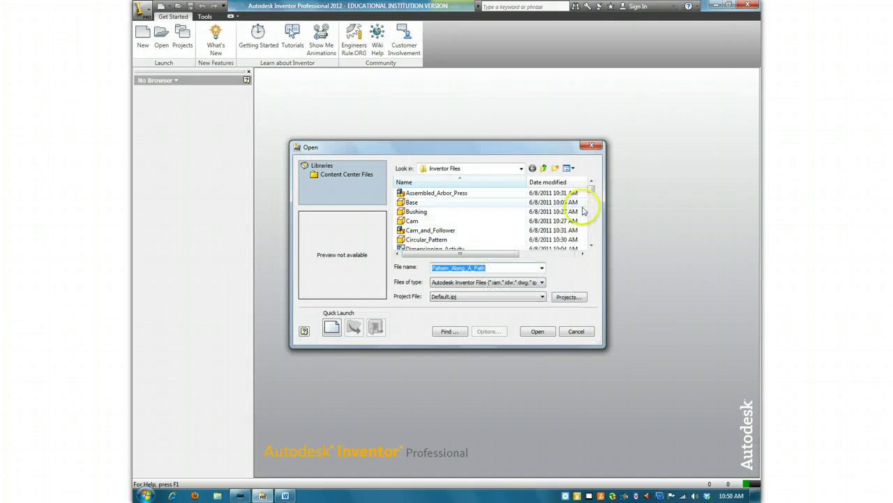
# Open the Lunch_Tray part, zoom out, and flip the view to its bottom.
pyautogui.moveTo(591, 188); pyautogui.dragTo(585, 209)
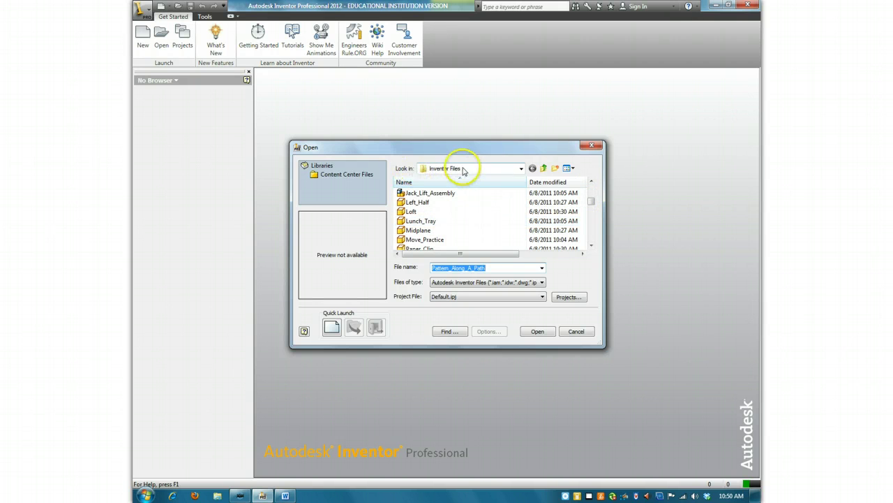
pyautogui.doubleClick(457, 224)
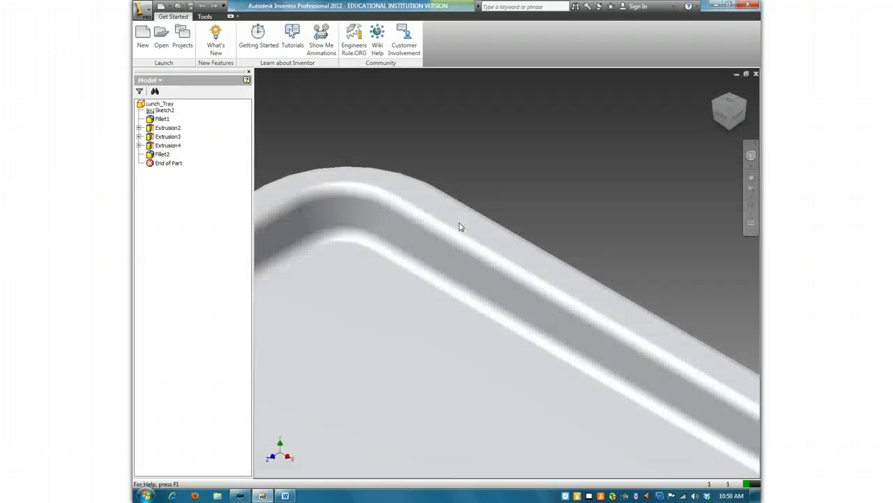
pyautogui.scroll(-3, 530, 230)
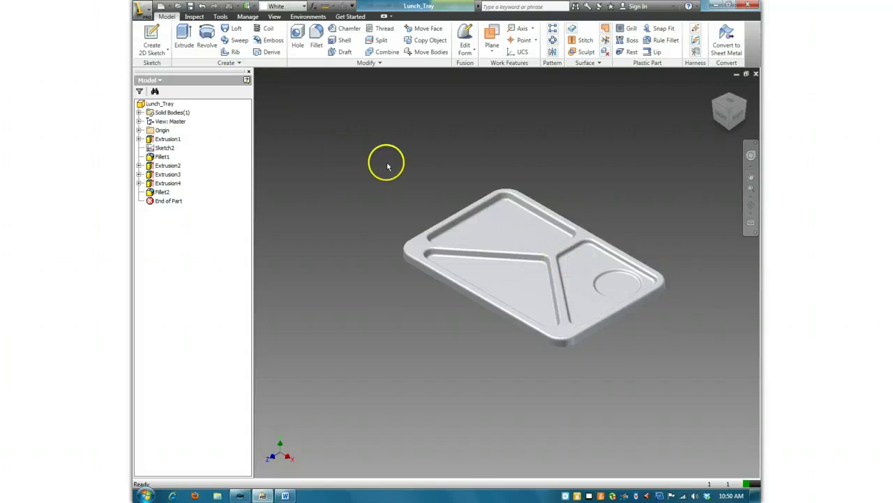
pyautogui.click(729, 130)
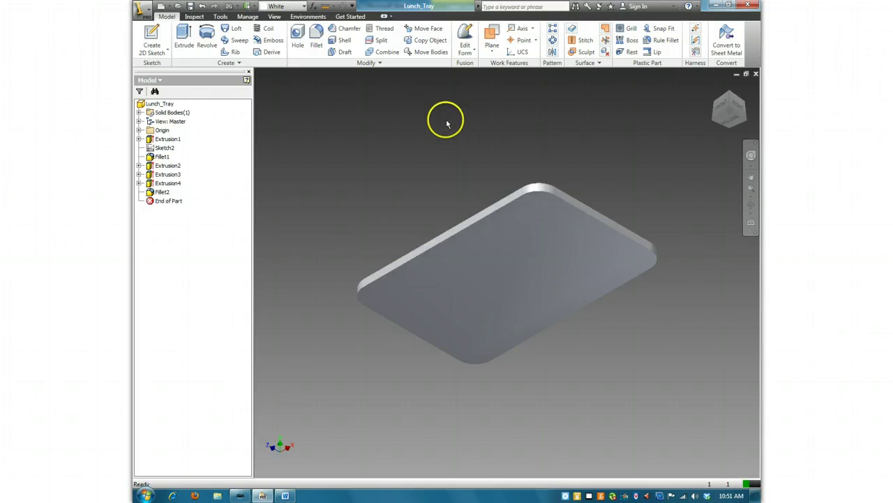
# Shell the tray with 0.3125 wall thickness, removing the bottom face in Bottom view.
pyautogui.click(345, 42)
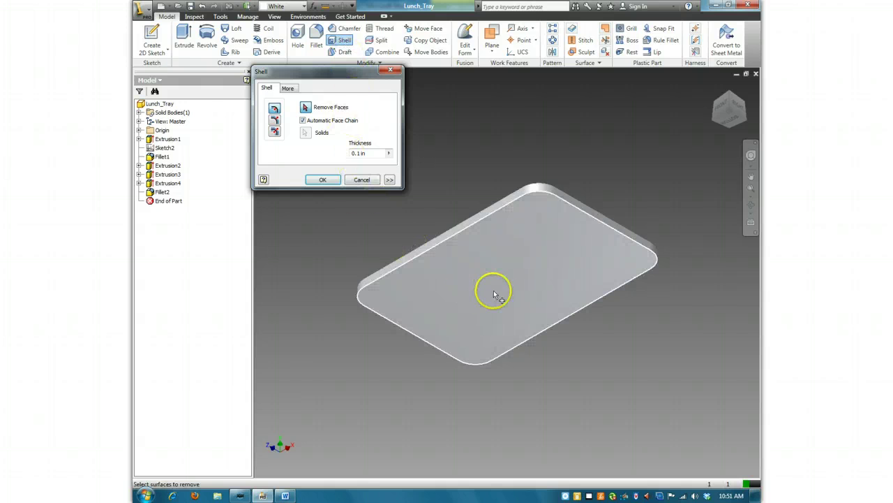
pyautogui.click(731, 124)
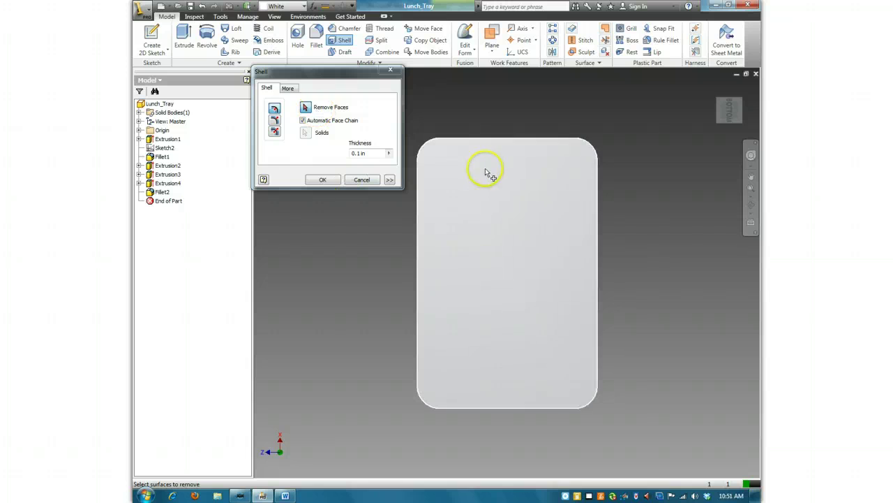
pyautogui.click(511, 249)
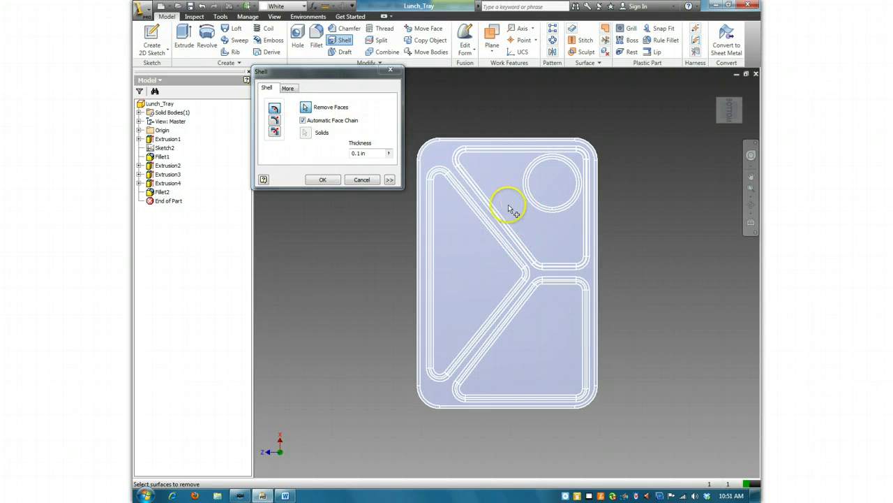
pyautogui.click(367, 153)
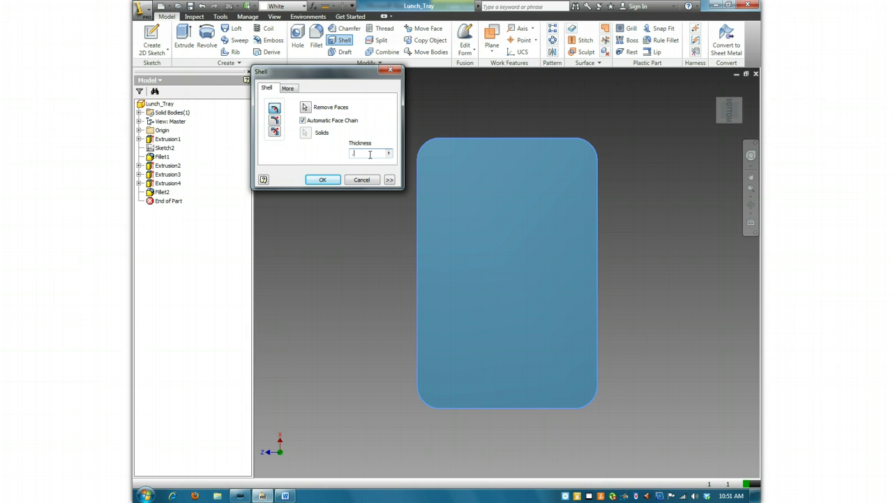
pyautogui.click(366, 159)
pyautogui.click(322, 180)
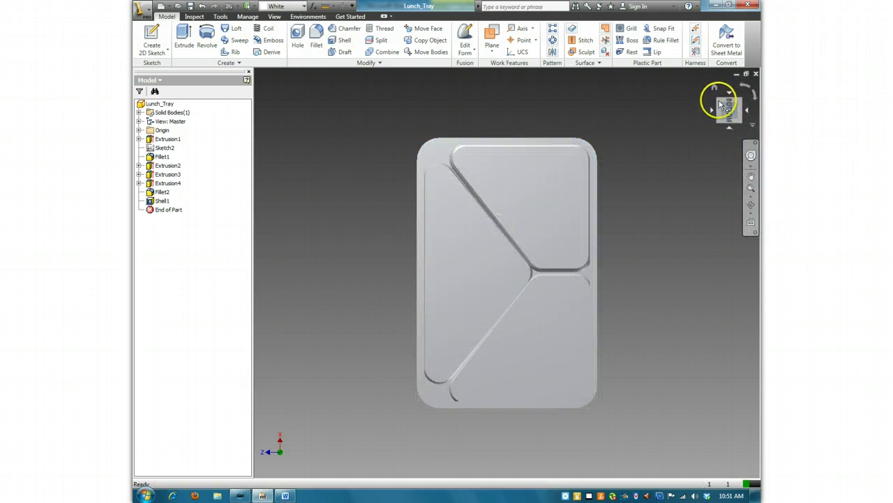
pyautogui.press('F4')
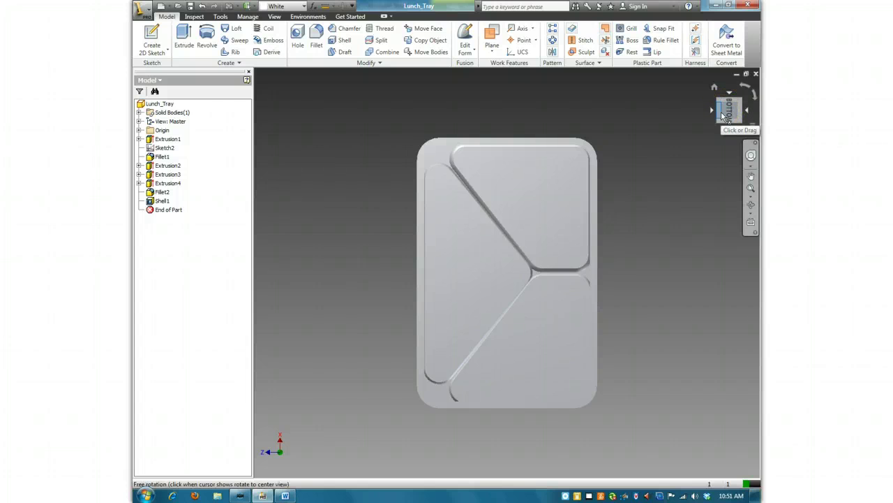
pyautogui.moveTo(590, 193); pyautogui.dragTo(549, 109)
pyautogui.moveTo(576, 314)
pyautogui.mouseDown()
pyautogui.moveTo(579, 200)
pyautogui.moveTo(488, 194)
pyautogui.moveTo(426, 209)
pyautogui.moveTo(447, 256)
pyautogui.moveTo(471, 231)
pyautogui.moveTo(465, 253)
pyautogui.moveTo(477, 294)
pyautogui.moveTo(491, 230)
pyautogui.moveTo(527, 223)
pyautogui.moveTo(516, 198)
pyautogui.moveTo(496, 235)
pyautogui.moveTo(495, 291)
pyautogui.moveTo(510, 343)
pyautogui.moveTo(575, 247)
pyautogui.moveTo(574, 273)
pyautogui.moveTo(557, 303)
pyautogui.moveTo(491, 342)
pyautogui.moveTo(570, 332)
pyautogui.moveTo(485, 358)
pyautogui.mouseUp()
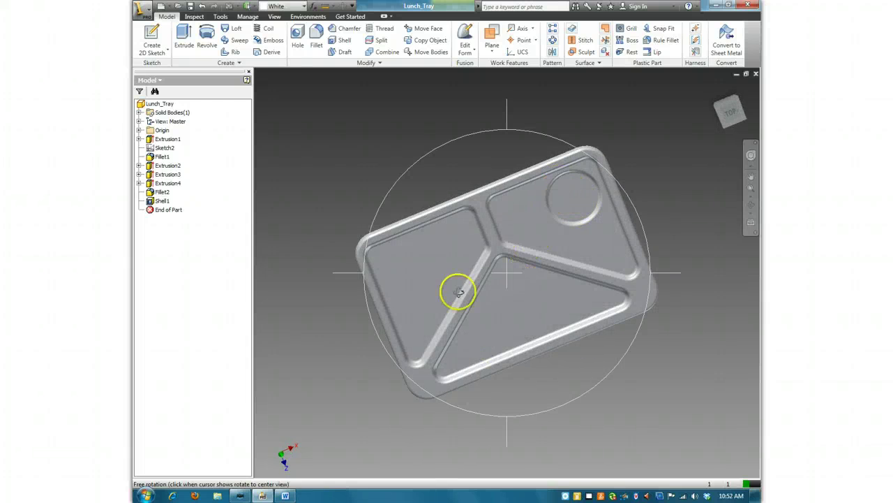
pyautogui.moveTo(458, 291); pyautogui.dragTo(477, 281)
pyautogui.moveTo(532, 273); pyautogui.dragTo(575, 266)
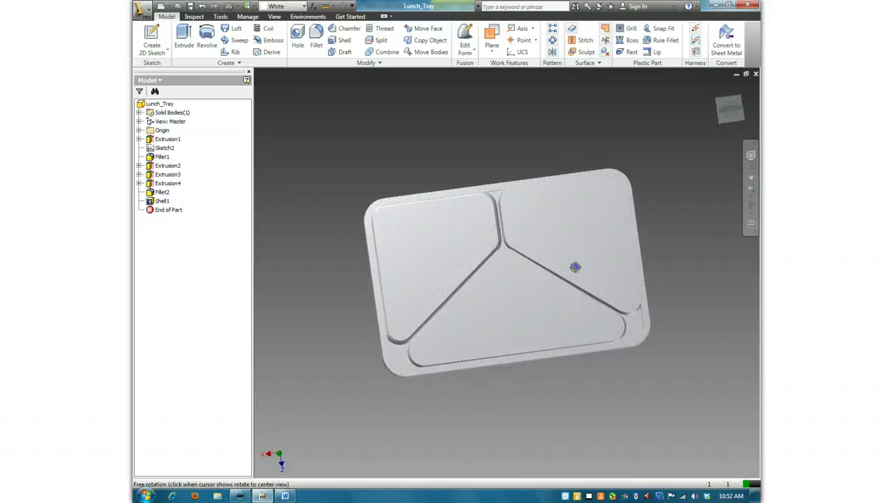
pyautogui.press('Escape')
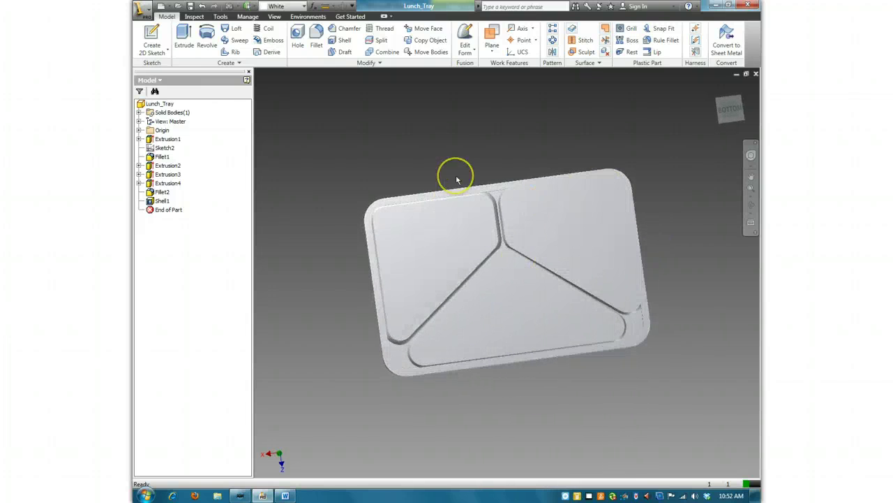